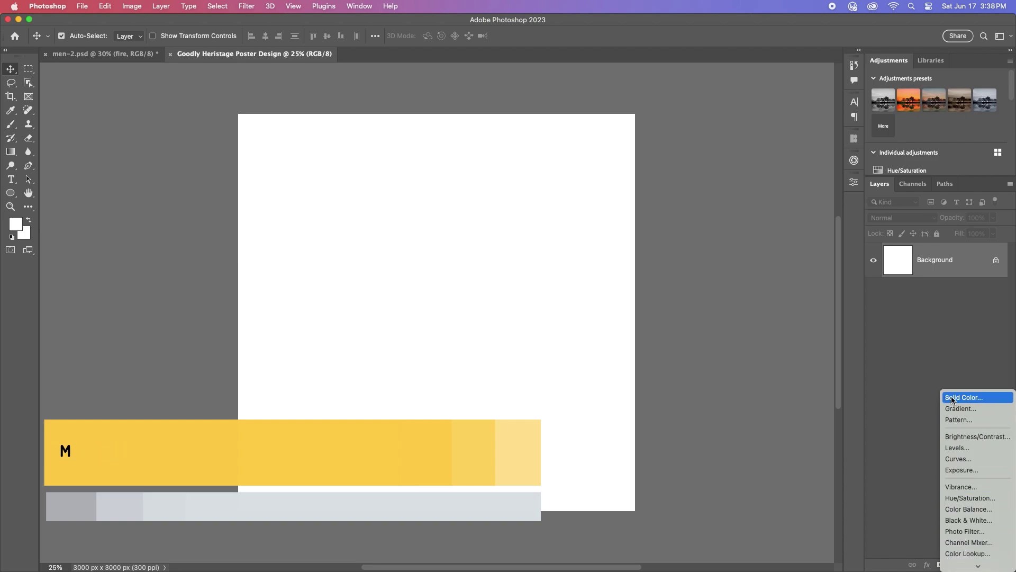
Step: Add a Gradient Fill layer using the dark-to-orange gradient preset
{"action": "left_click", "coordinate": [963, 410]}
{"action": "left_click", "coordinate": [559, 258]}
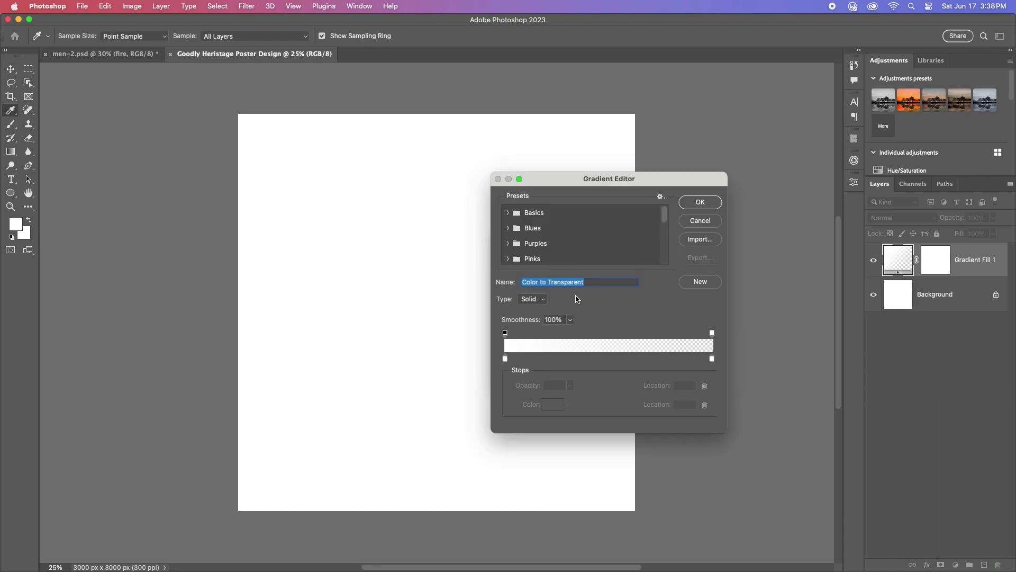
{"action": "scroll", "coordinate": [581, 234], "scroll_direction": "down", "scroll_amount": 8}
{"action": "left_click", "coordinate": [512, 256]}
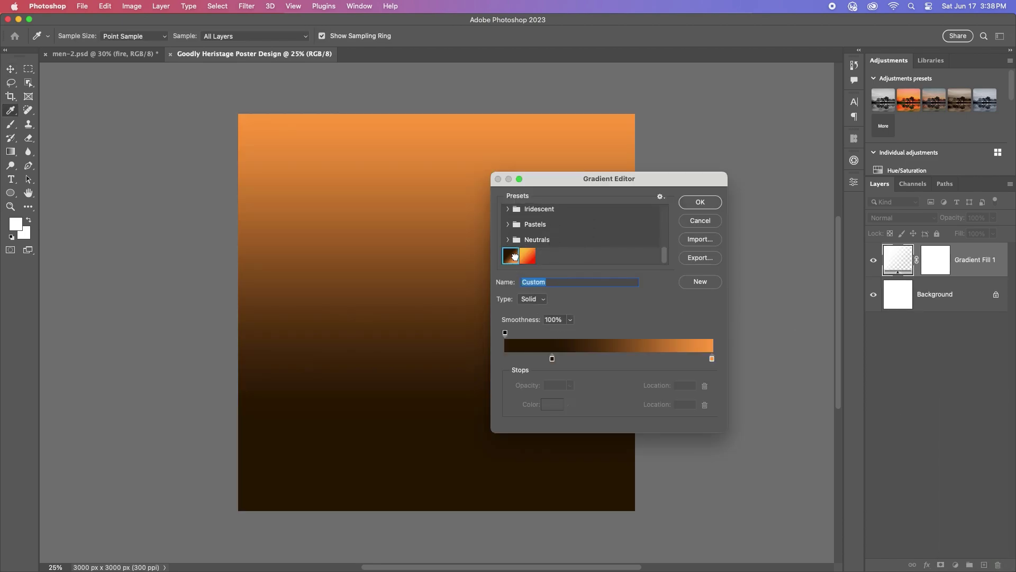
Step: Set the gradient stops to 1b0800 and ff9935 and apply the fill to the poster
{"action": "double_click", "coordinate": [553, 359]}
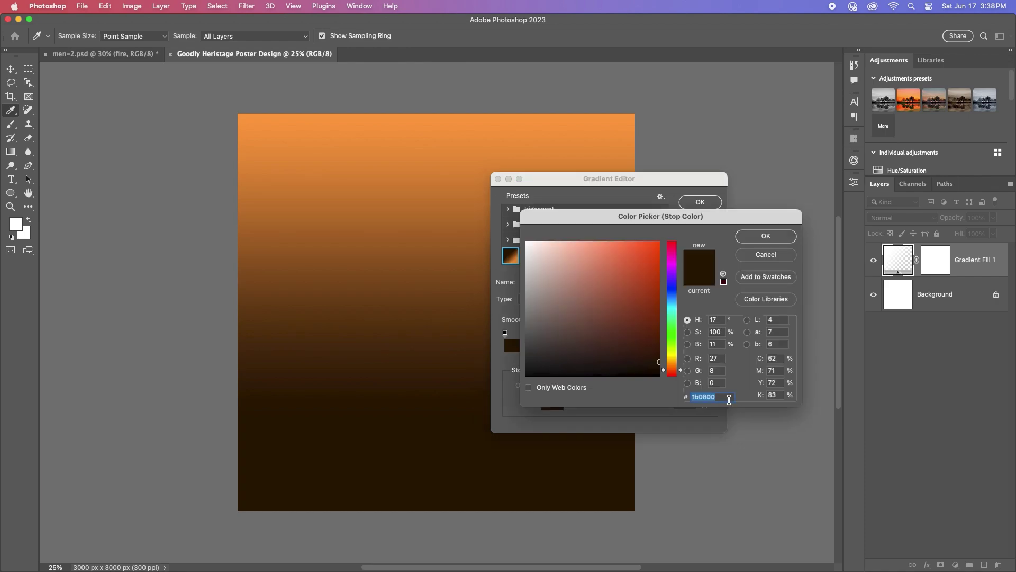
{"action": "left_click", "coordinate": [766, 239]}
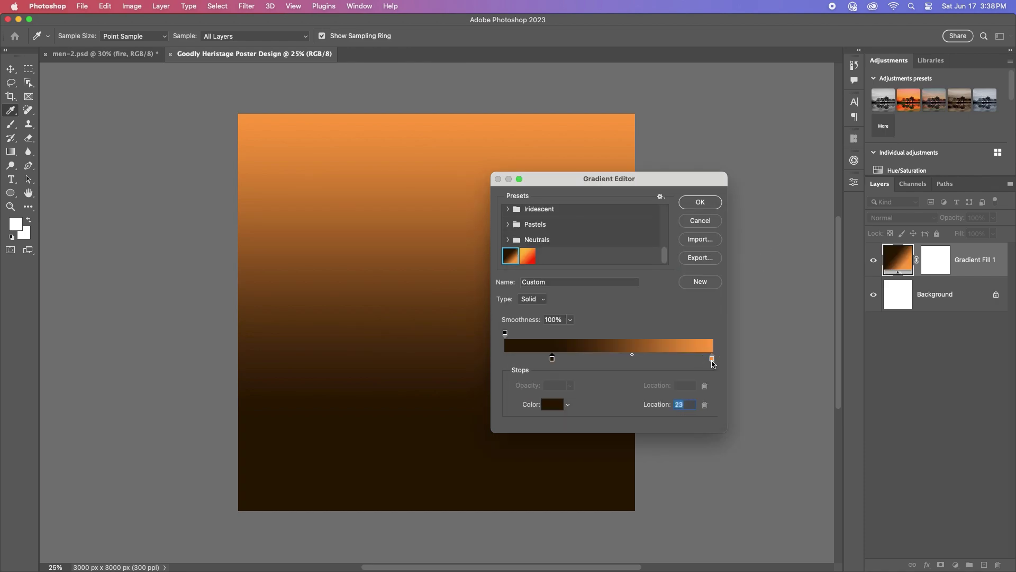
{"action": "double_click", "coordinate": [712, 359]}
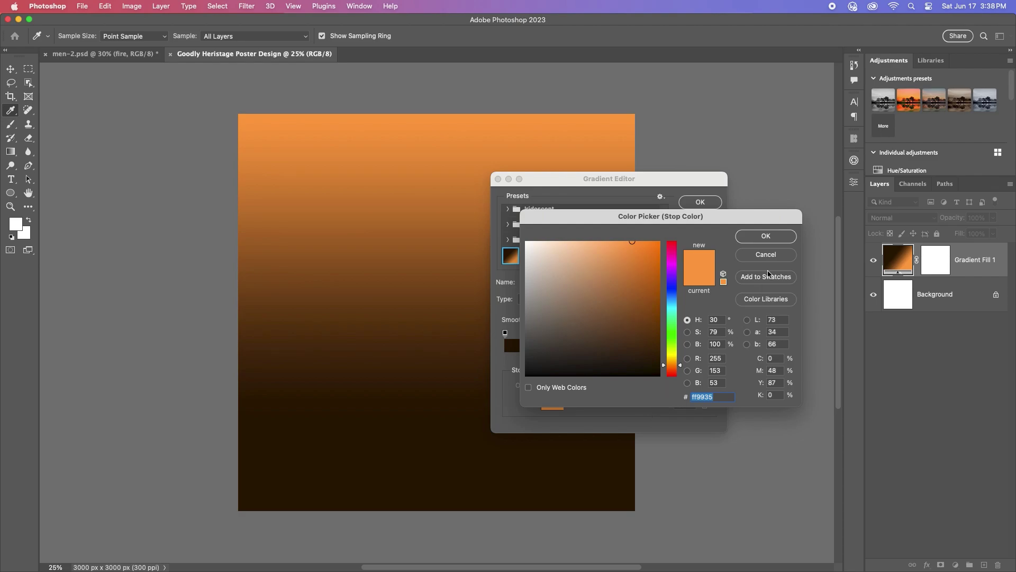
{"action": "left_click", "coordinate": [766, 236]}
{"action": "left_click", "coordinate": [701, 204]}
{"action": "left_click", "coordinate": [676, 261]}
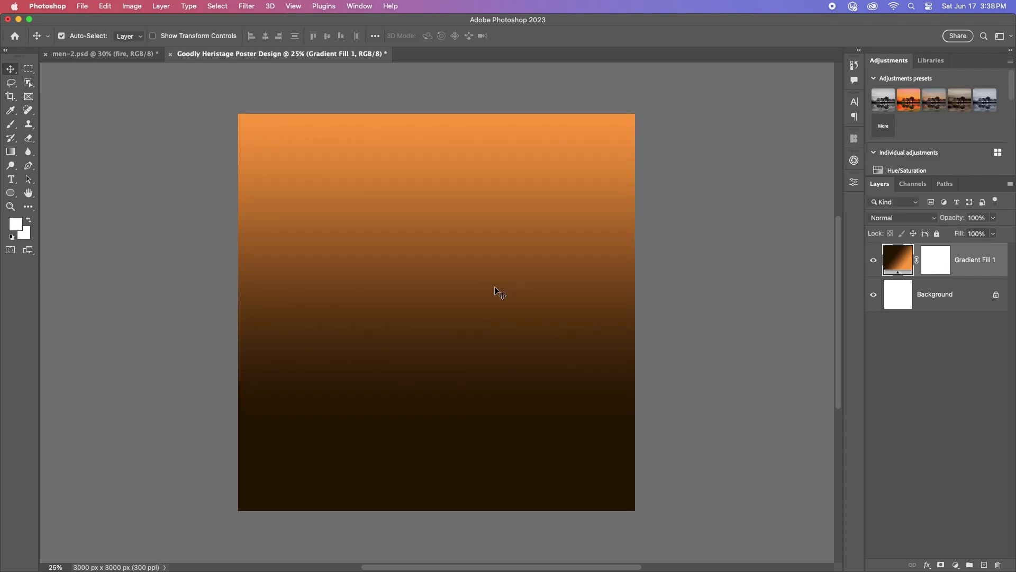
{"action": "left_click", "coordinate": [80, 53]}
Step: Drag the cvx fire texture into the poster and stretch it to fill the canvas
{"action": "left_click_drag", "start_coordinate": [655, 238], "coordinate": [376, 301]}
{"action": "key", "text": "super+t"}
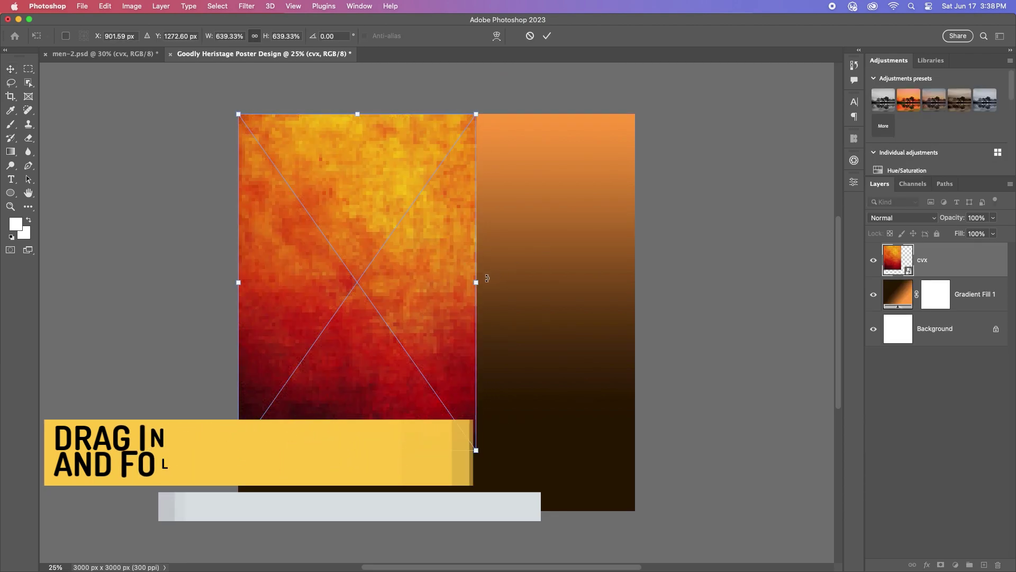
{"action": "left_click_drag", "start_coordinate": [475, 282], "coordinate": [636, 282]}
{"action": "left_click_drag", "start_coordinate": [435, 451], "coordinate": [436, 511]}
{"action": "left_click_drag", "start_coordinate": [235, 312], "coordinate": [234, 313]}
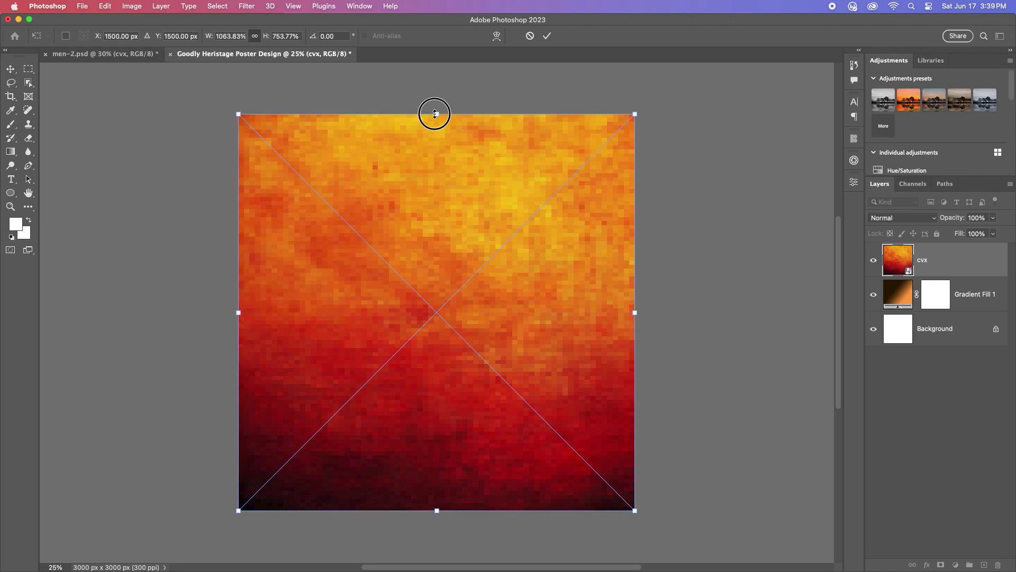
{"action": "left_click", "coordinate": [435, 114]}
{"action": "key", "text": "Return"}
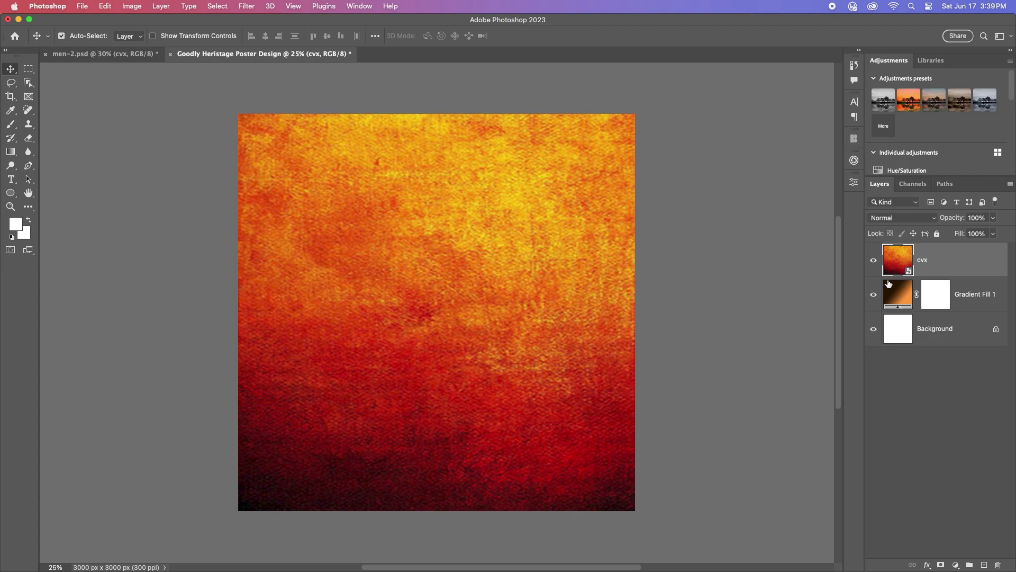
Step: Blend the fire texture in Overlay with a Gaussian Blur, then drag in the xcv1 floral pattern
{"action": "left_click", "coordinate": [931, 223]}
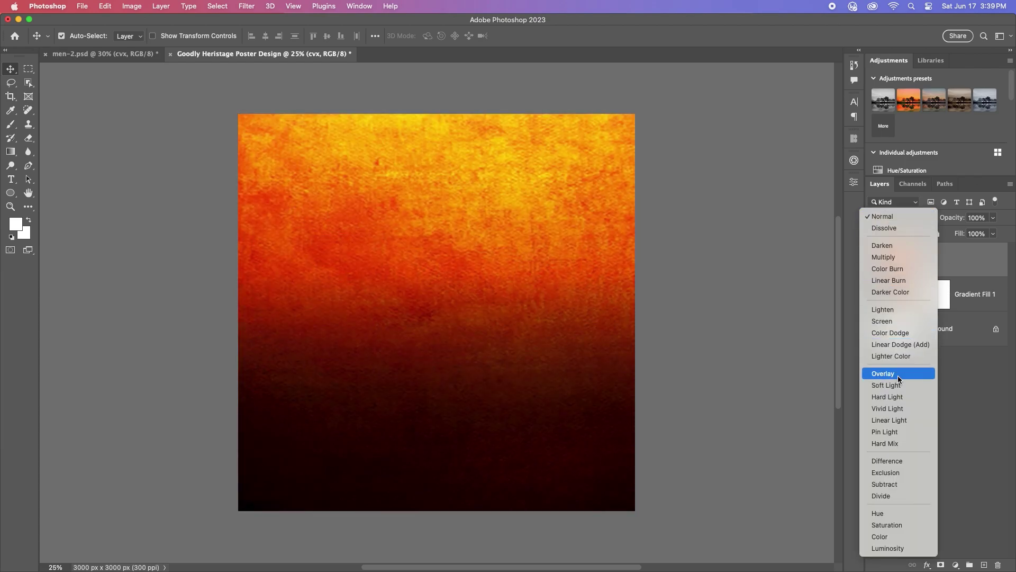
{"action": "left_click", "coordinate": [898, 376]}
{"action": "left_click", "coordinate": [949, 268]}
{"action": "left_click", "coordinate": [247, 6]}
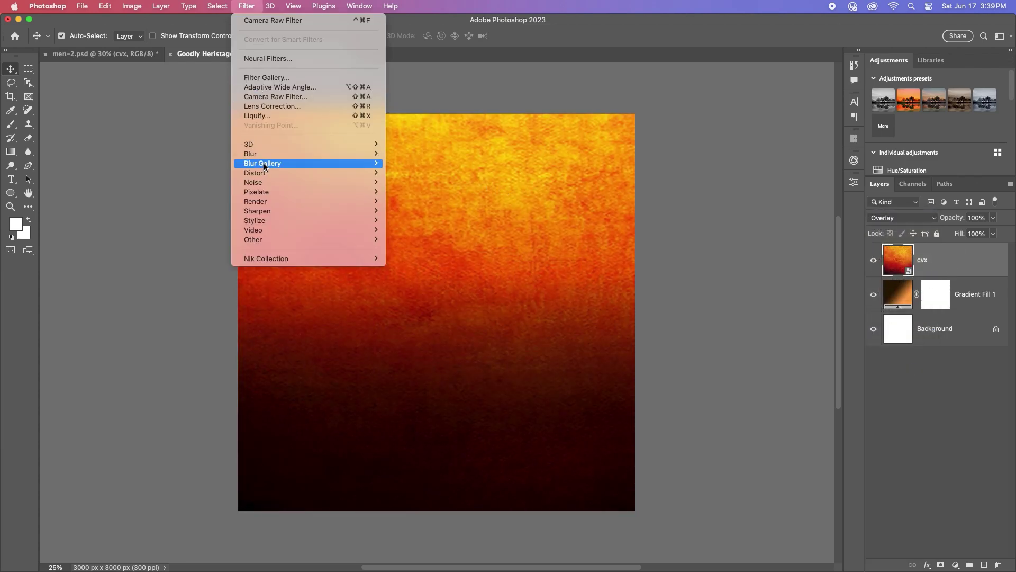
{"action": "mouse_move", "coordinate": [339, 154]}
{"action": "left_click", "coordinate": [416, 196]}
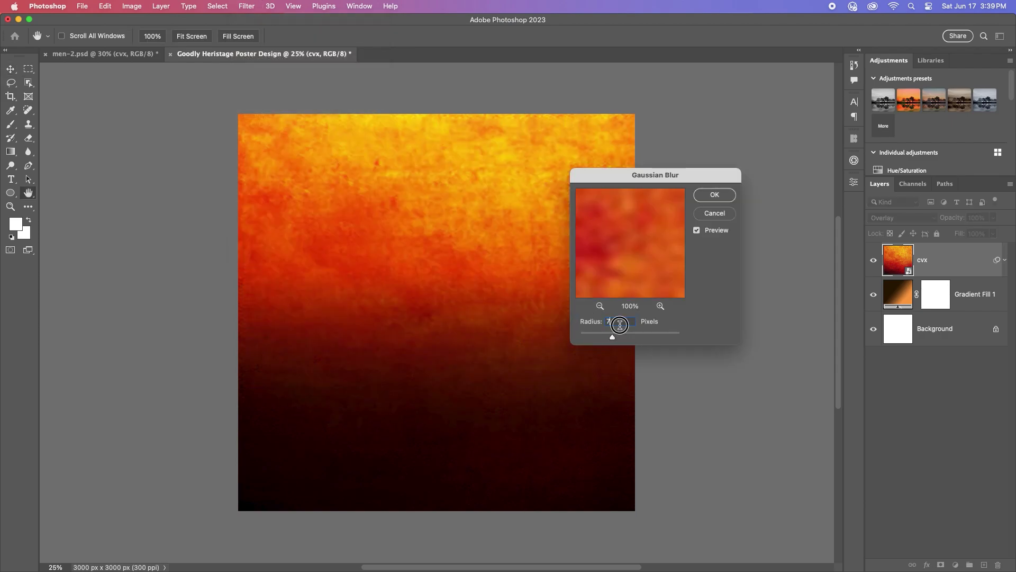
{"action": "left_click", "coordinate": [717, 197]}
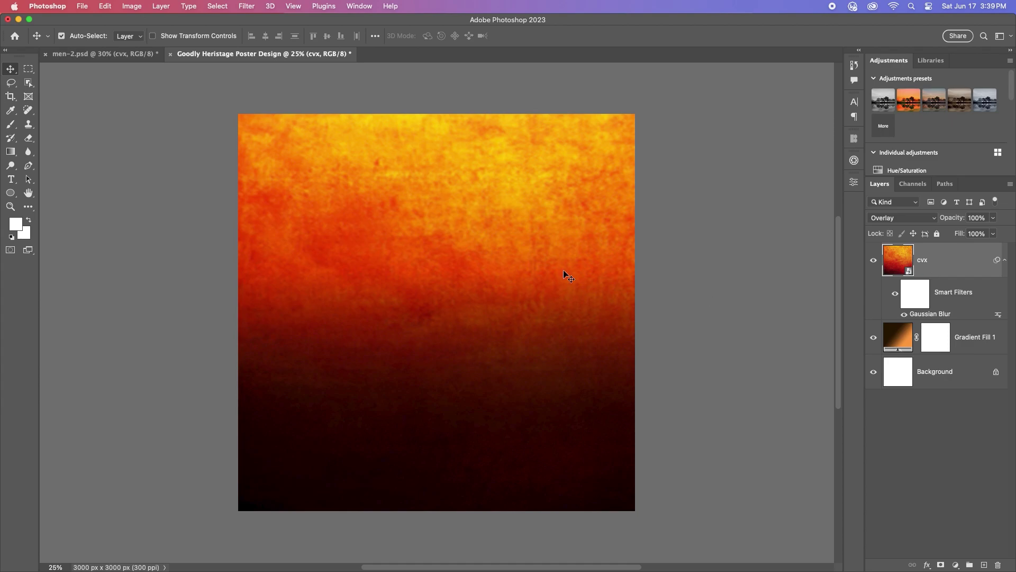
{"action": "left_click_drag", "start_coordinate": [565, 274], "coordinate": [464, 295]}
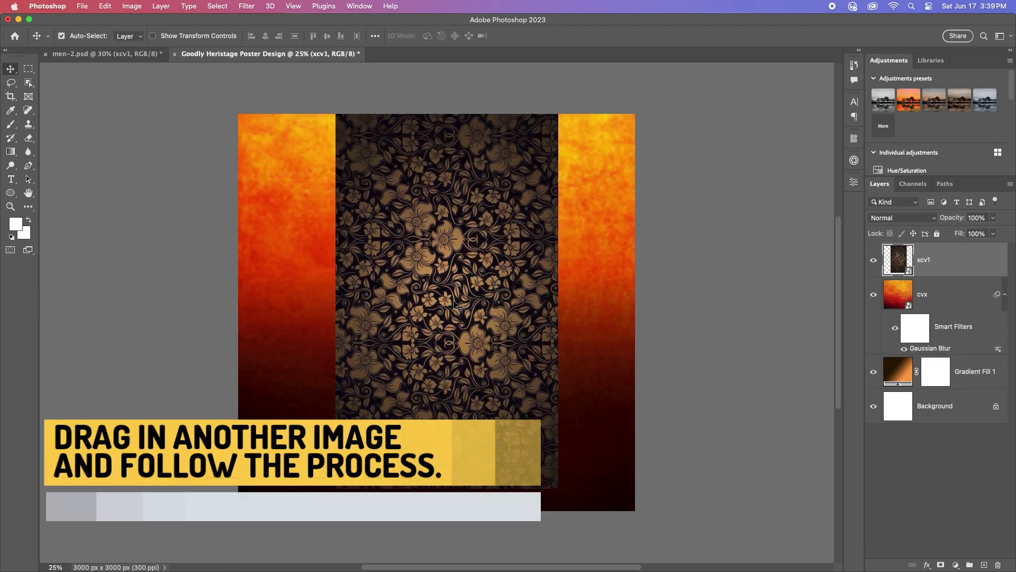
Step: Enlarge the xcv1 floral pattern to cover the whole canvas, centred
{"action": "key", "text": "super+t"}
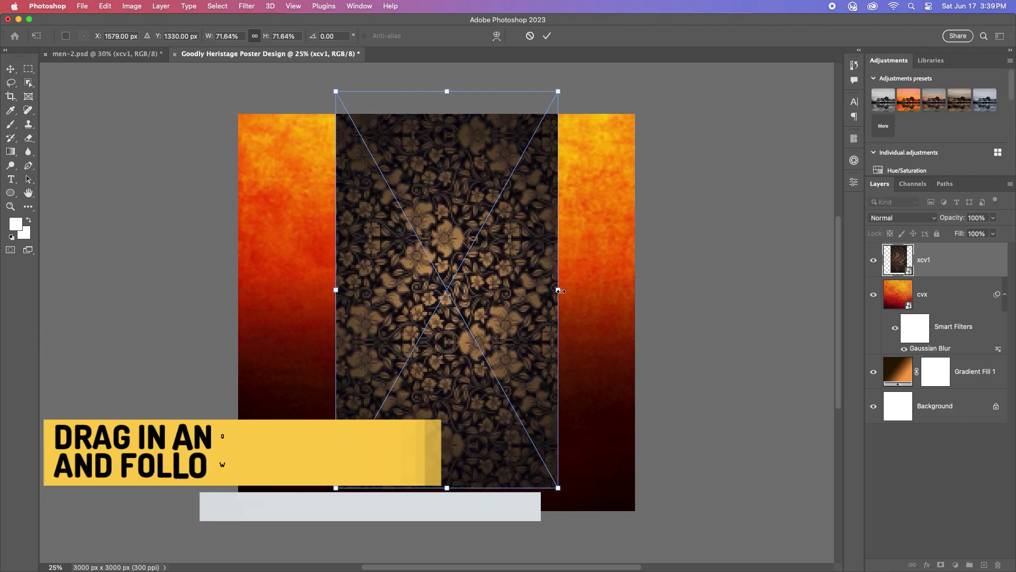
{"action": "left_click_drag", "start_coordinate": [560, 291], "coordinate": [660, 294]}
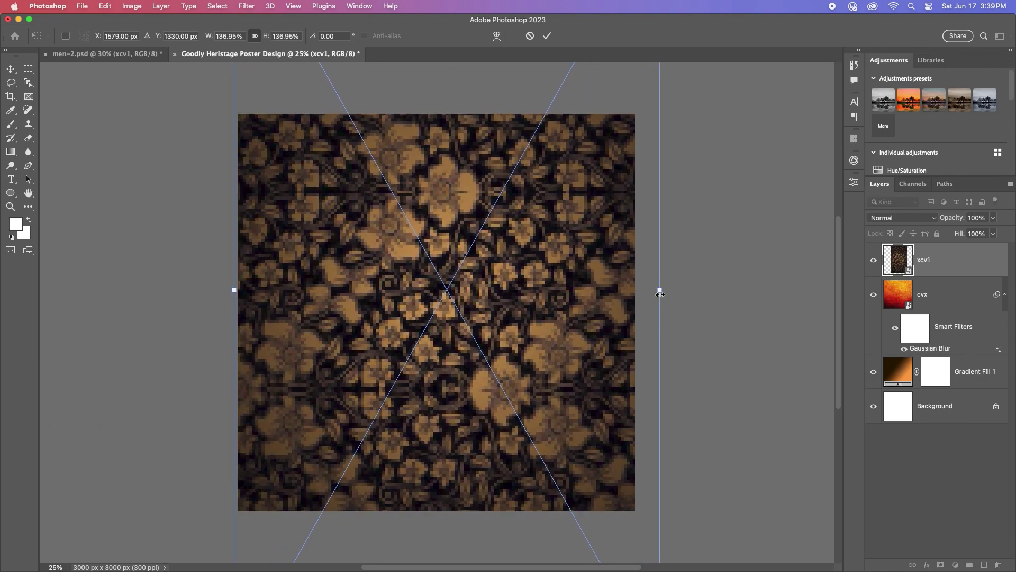
{"action": "left_click_drag", "start_coordinate": [547, 254], "coordinate": [536, 254]}
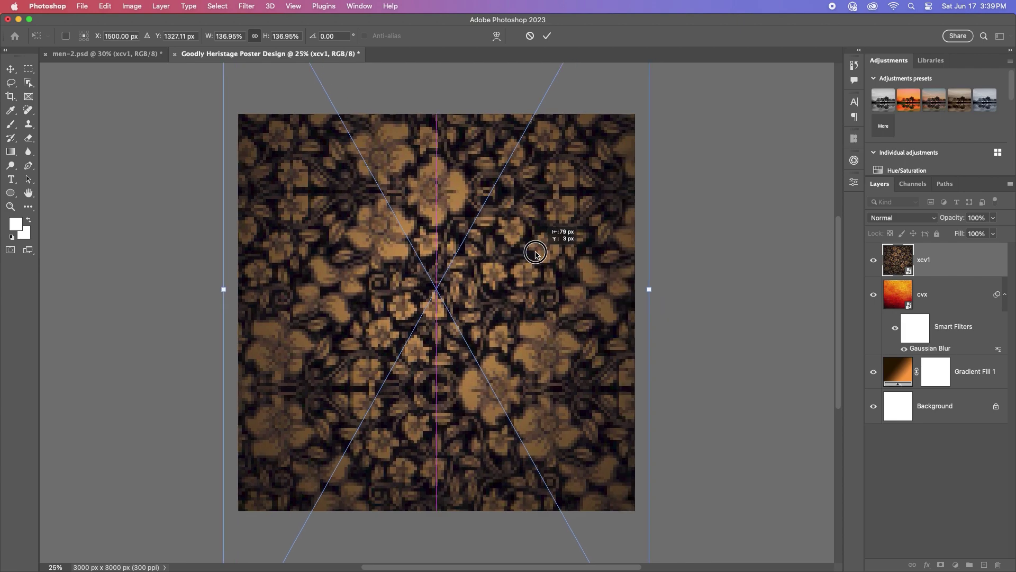
{"action": "left_click", "coordinate": [547, 36]}
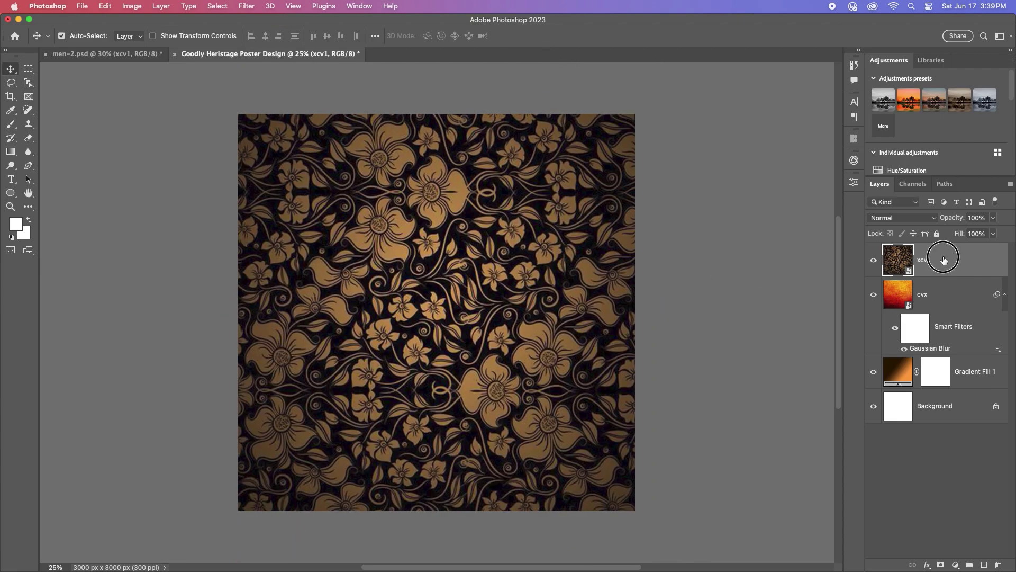
Step: Set the floral pattern to Soft Light at 50% opacity with a radius-7 Gaussian Blur
{"action": "left_click", "coordinate": [932, 218]}
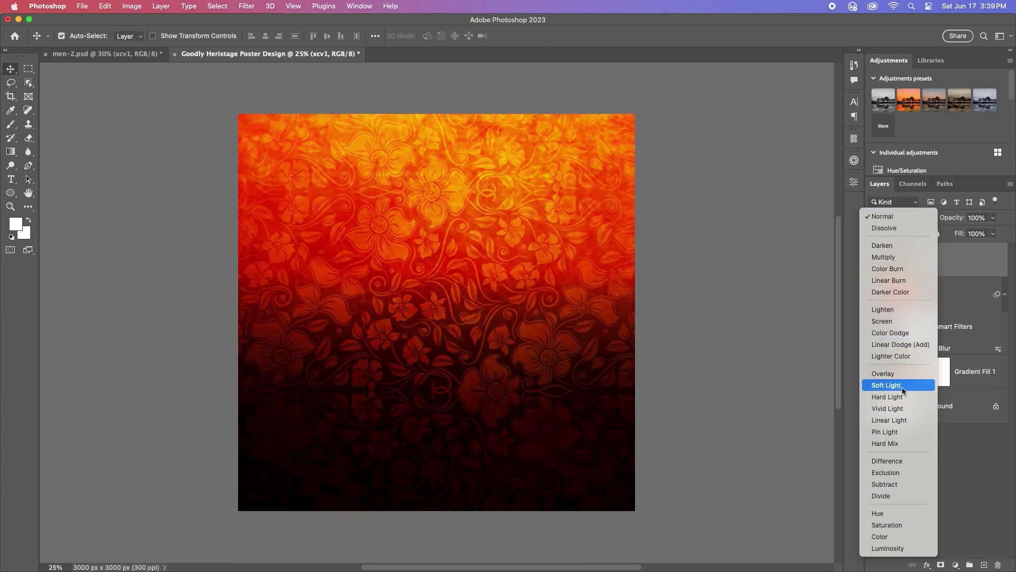
{"action": "left_click", "coordinate": [903, 391]}
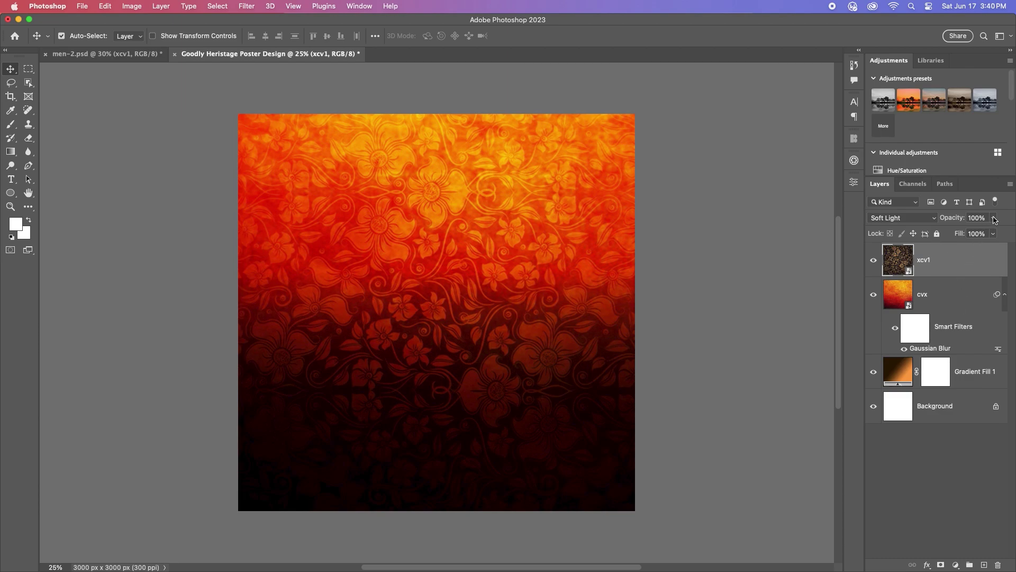
{"action": "type", "text": "50"}
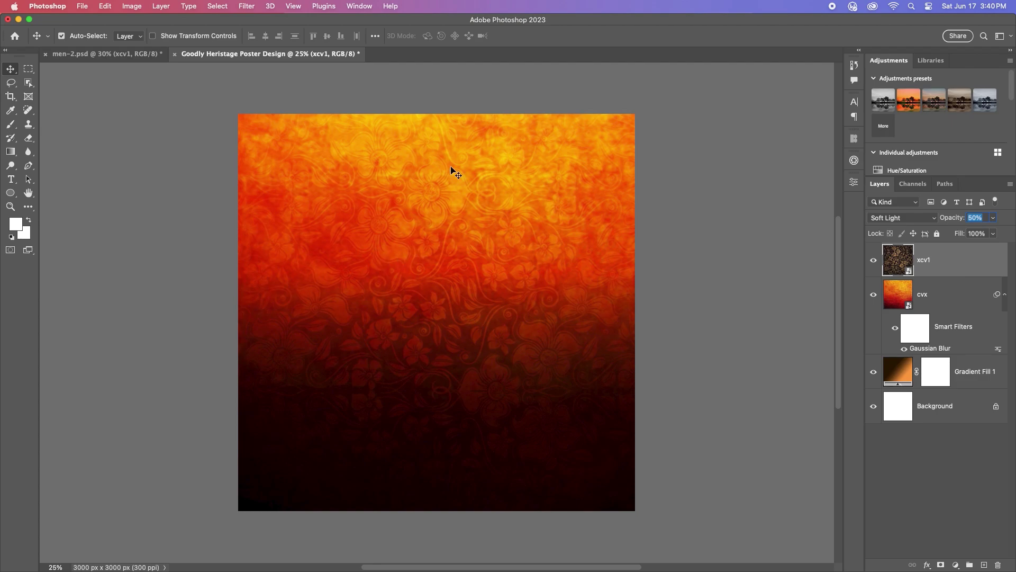
{"action": "left_click", "coordinate": [247, 6]}
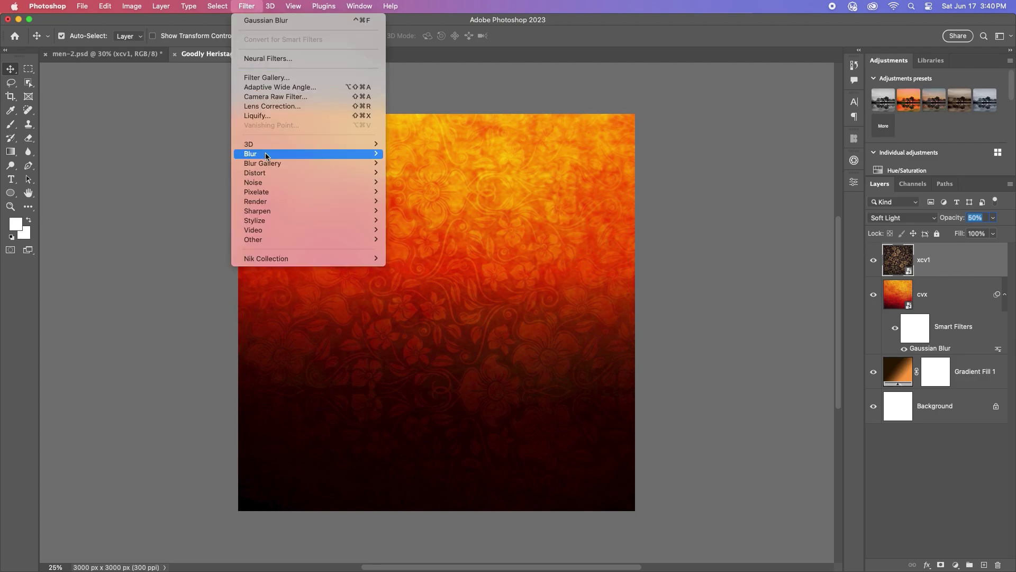
{"action": "mouse_move", "coordinate": [269, 156]}
{"action": "left_click", "coordinate": [428, 195]}
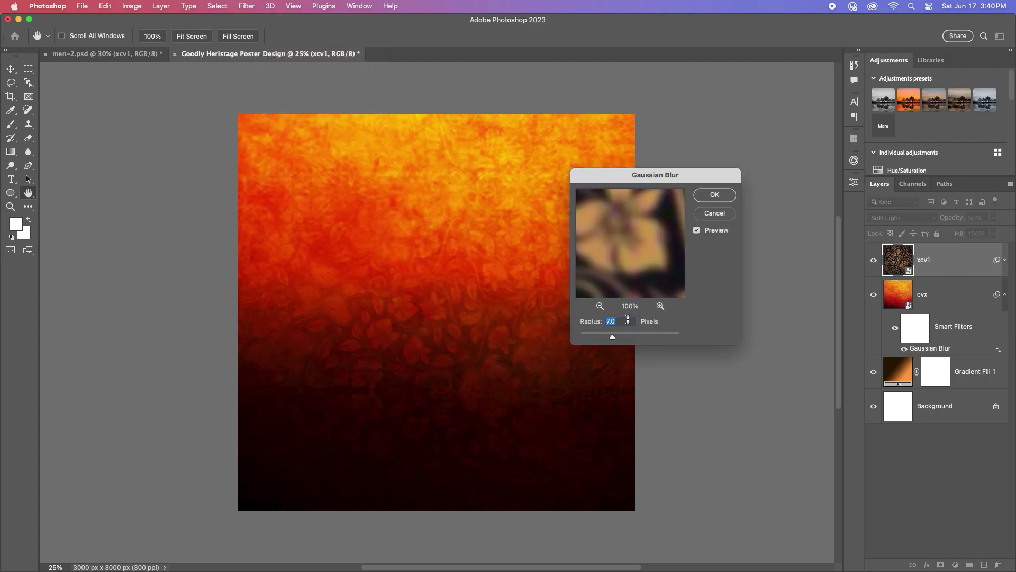
{"action": "left_click", "coordinate": [715, 196]}
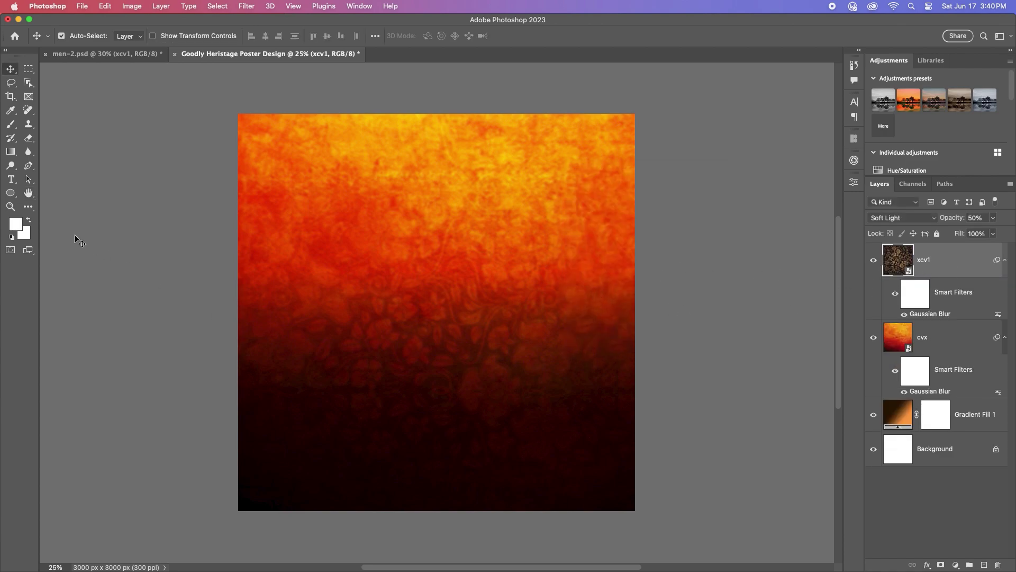
Step: Add a new empty layer and pick a large brush in bright golden orange
{"action": "left_click", "coordinate": [983, 565]}
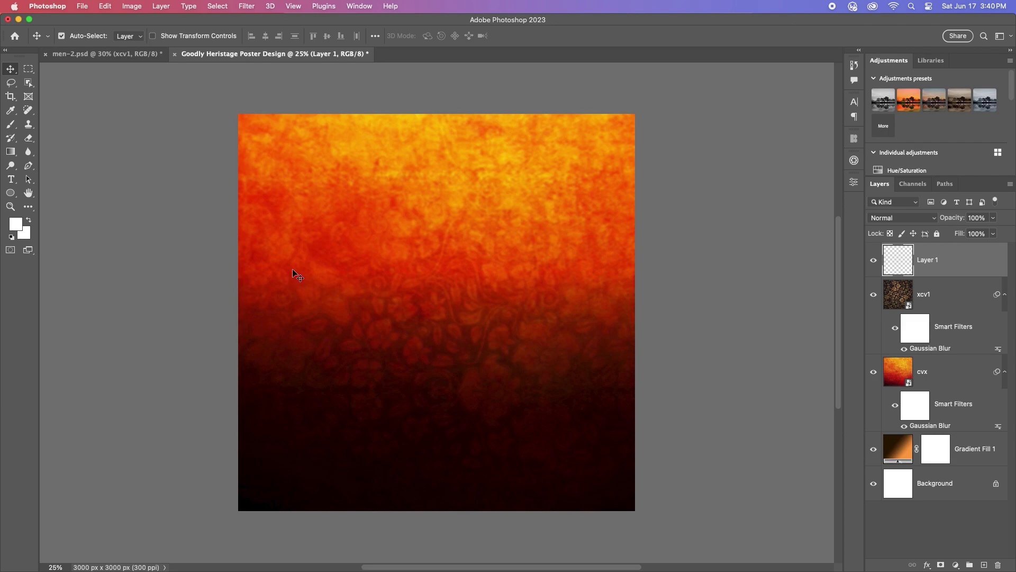
{"action": "left_click", "coordinate": [10, 192]}
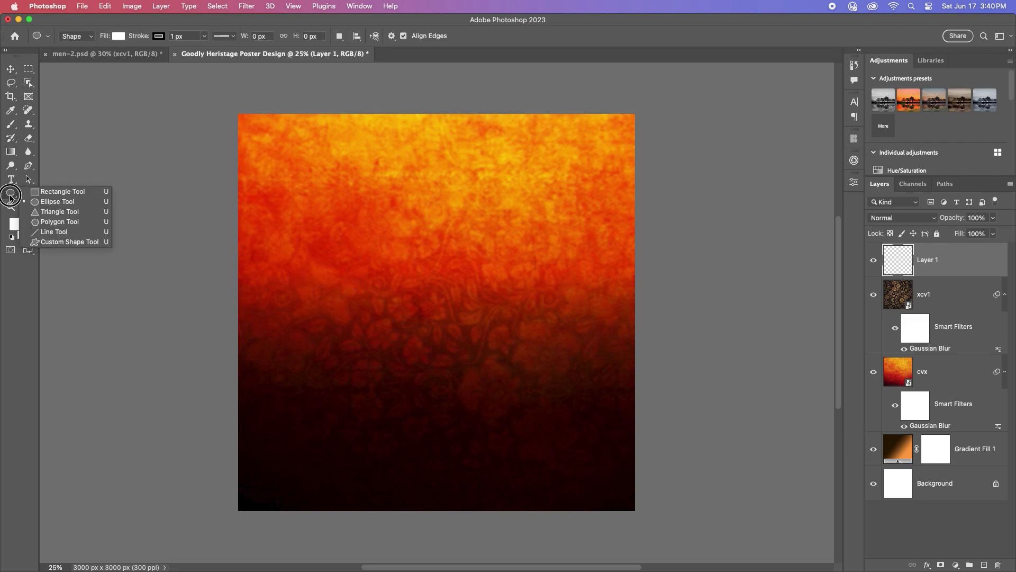
{"action": "left_click", "coordinate": [11, 123]}
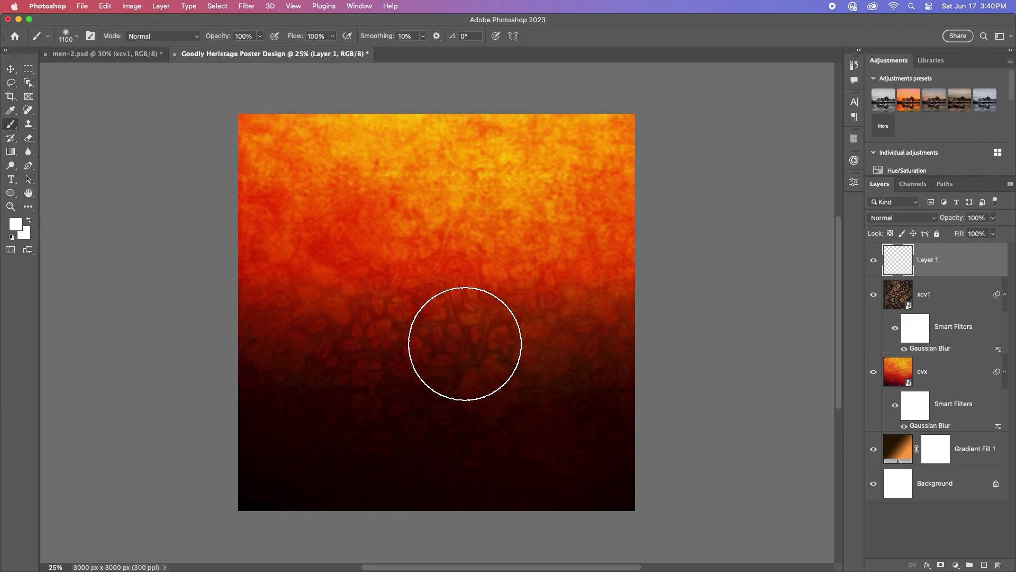
{"action": "key", "text": "bracketright"}
{"action": "key", "text": "bracketright"}
{"action": "key", "text": "bracketright"}
{"action": "key", "text": "bracketright"}
{"action": "key", "text": "bracketright"}
{"action": "key", "text": "bracketright"}
{"action": "key", "text": "bracketright"}
{"action": "key", "text": "bracketright"}
{"action": "key", "text": "bracketright"}
{"action": "key", "text": "bracketright"}
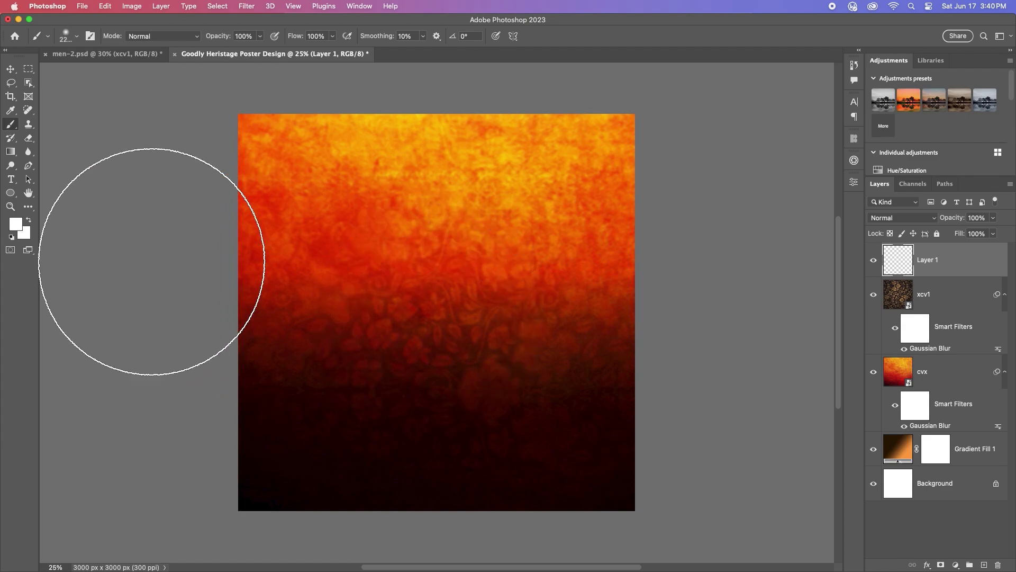
{"action": "left_click", "coordinate": [16, 225]}
{"action": "left_click_drag", "start_coordinate": [671, 371], "coordinate": [671, 362]}
{"action": "left_click_drag", "start_coordinate": [634, 302], "coordinate": [649, 213]}
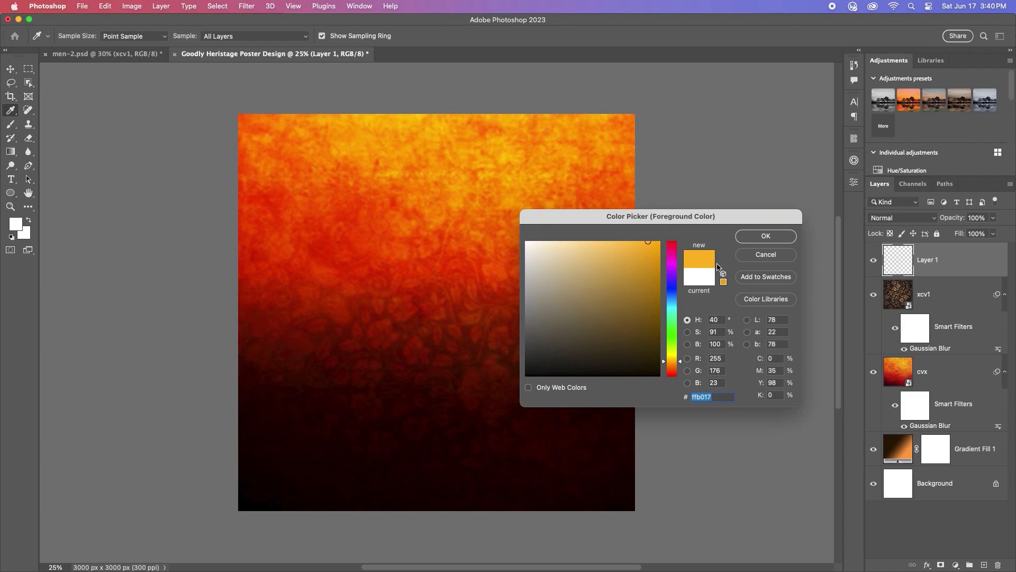
{"action": "left_click", "coordinate": [766, 236]}
Step: Paint a soft golden-orange glow at the centre of the canvas
{"action": "left_click", "coordinate": [15, 225]}
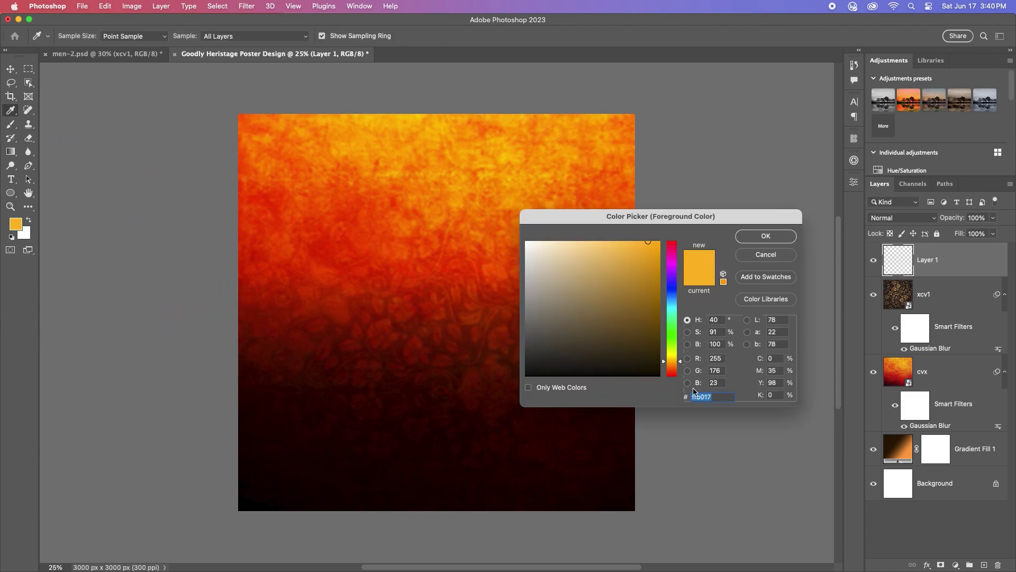
{"action": "left_click", "coordinate": [762, 236]}
{"action": "key", "text": "b"}
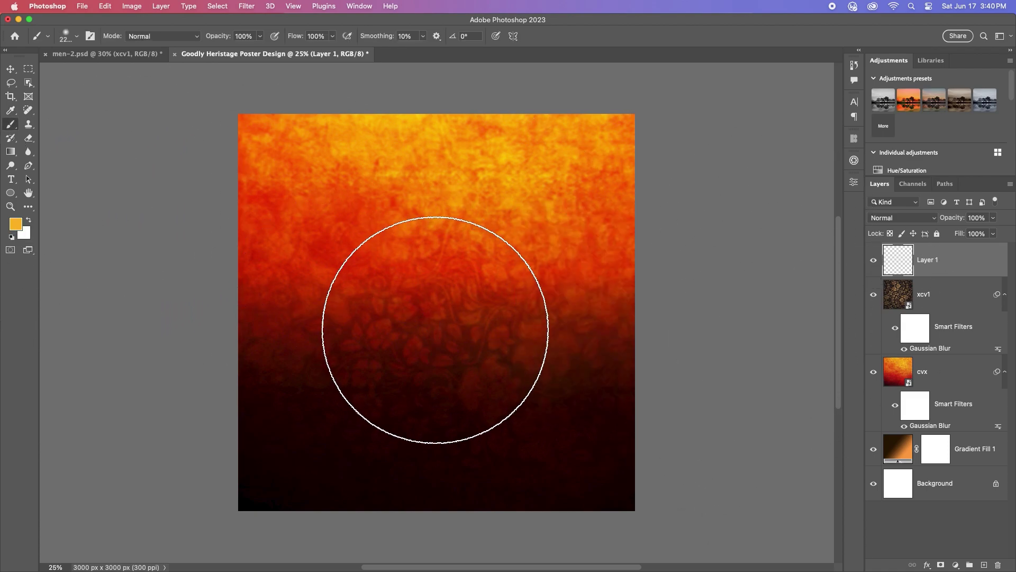
{"action": "key", "text": "bracketright"}
{"action": "key", "text": "bracketright"}
{"action": "left_click", "coordinate": [440, 324]}
Step: Set the glow layer to Linear Dodge (Add) and group the background layers as BG
{"action": "left_click", "coordinate": [937, 219]}
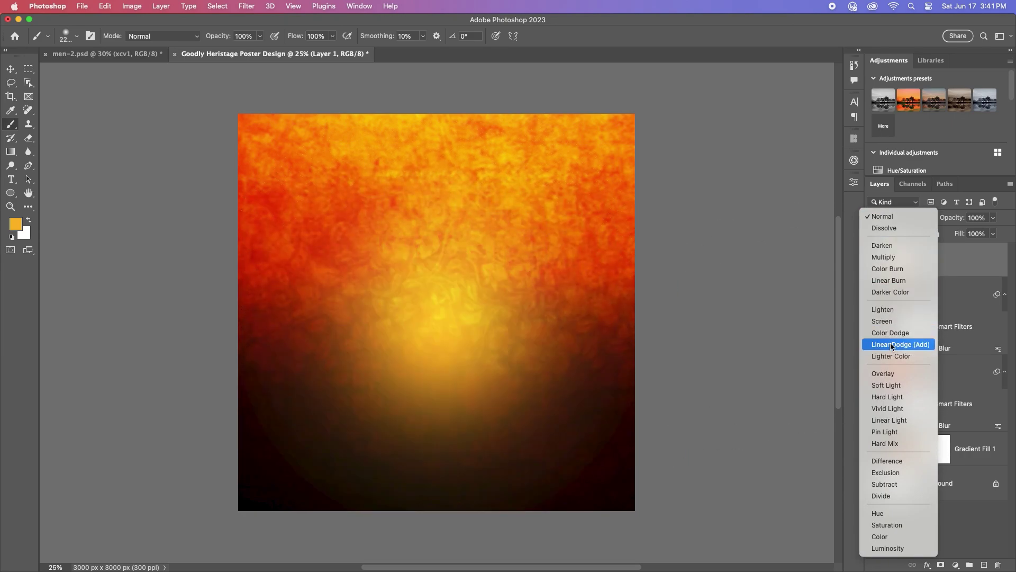
{"action": "left_click", "coordinate": [890, 344]}
{"action": "key", "text": "v"}
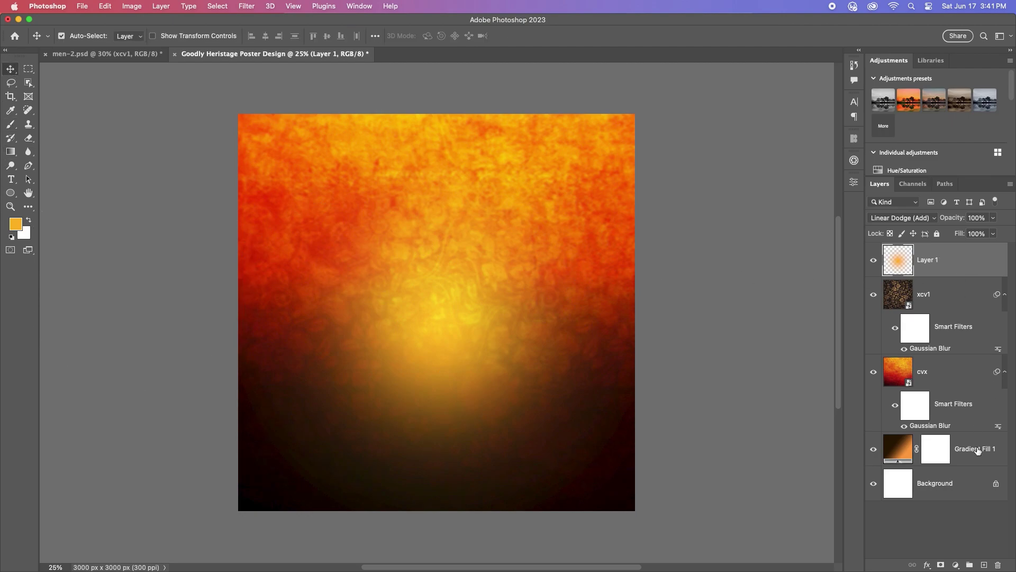
{"action": "left_click", "coordinate": [960, 377], "text": "shift"}
{"action": "left_click", "coordinate": [970, 566]}
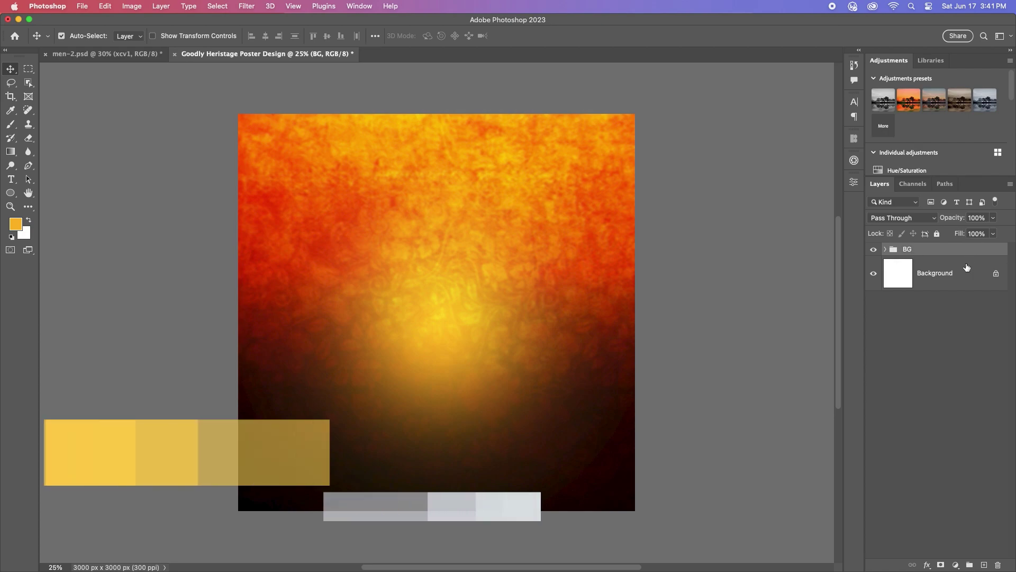
Step: Bring the red-tie man (layer 06) from men-2.psd into the poster, scaled to 64.51%
{"action": "left_click", "coordinate": [106, 53]}
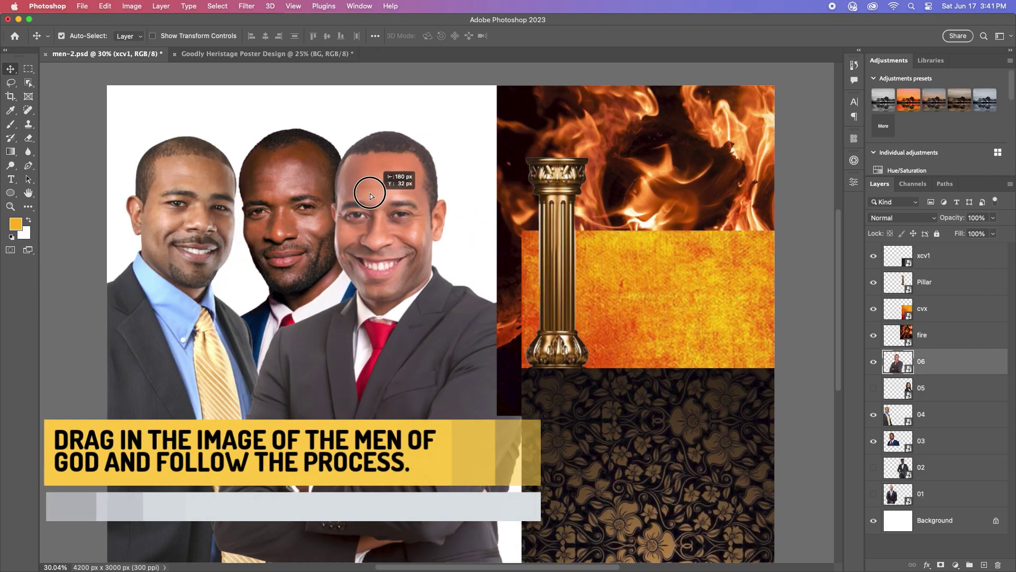
{"action": "left_click_drag", "start_coordinate": [386, 175], "coordinate": [448, 269]}
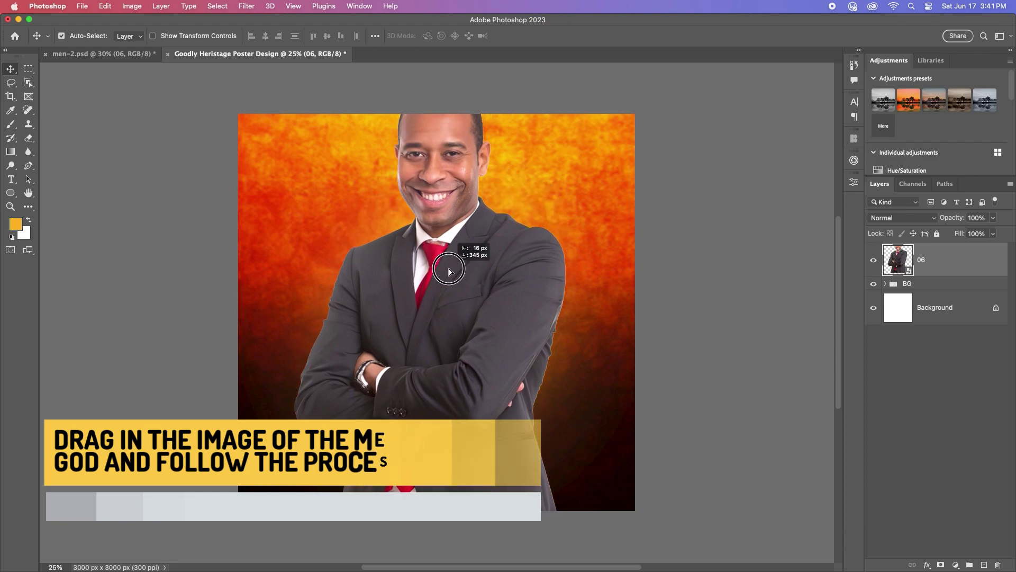
{"action": "key", "text": "ctrl+t"}
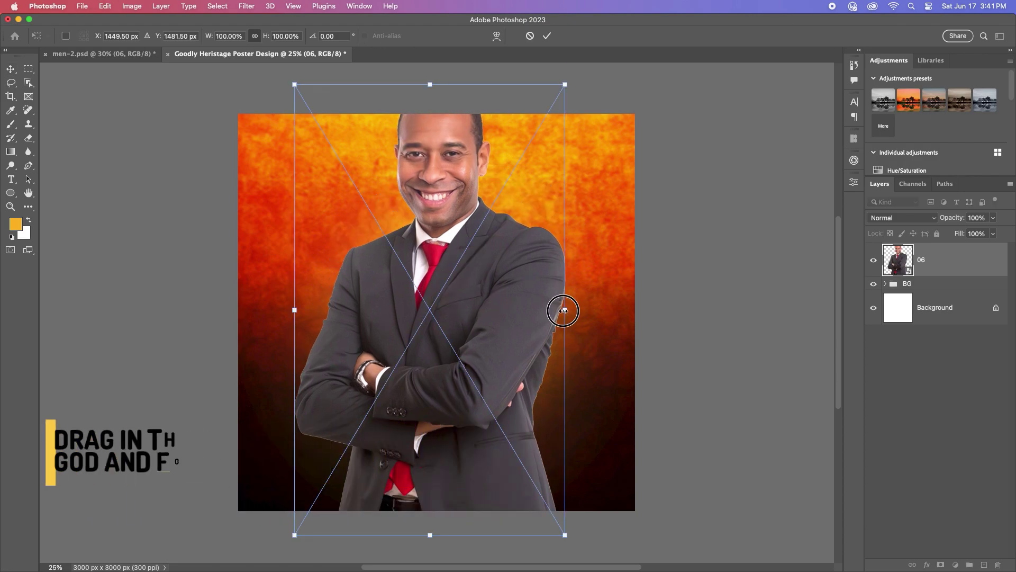
{"action": "left_click_drag", "start_coordinate": [565, 310], "coordinate": [474, 327]}
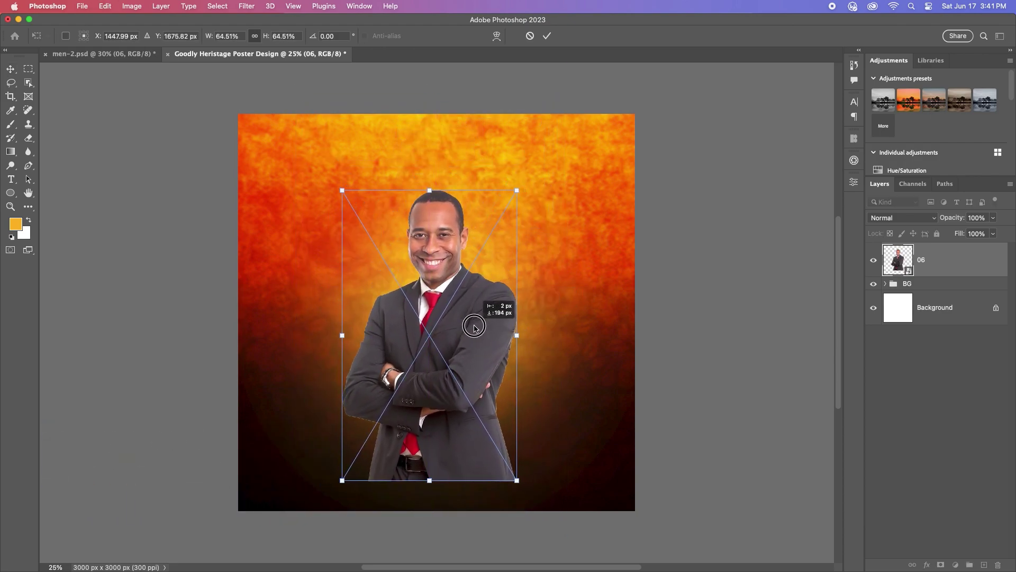
{"action": "left_click", "coordinate": [547, 35]}
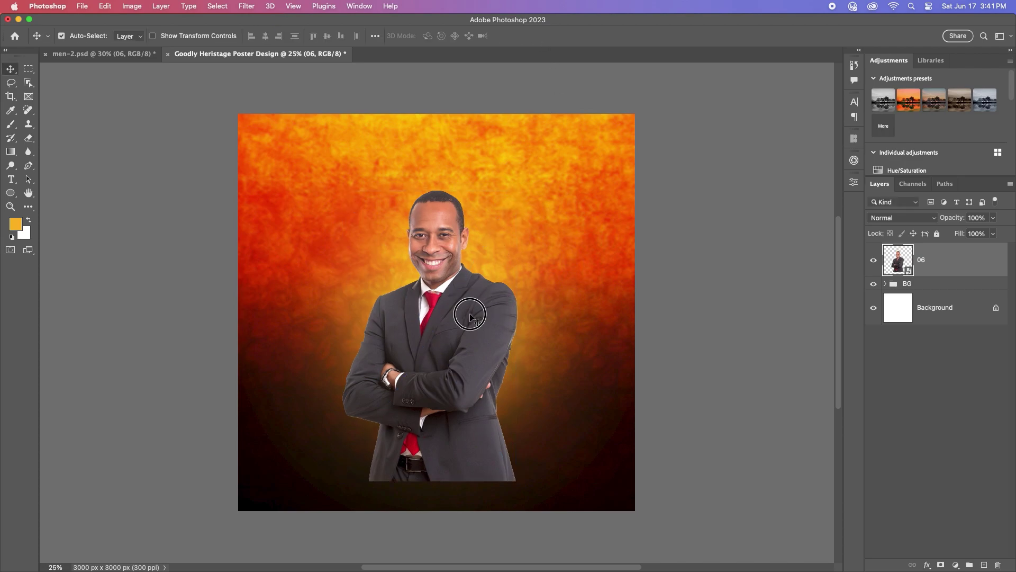
Step: Mask his lower body with a 1100 px black brush, nudge him, and bring in the yellow-tie man
{"action": "left_click", "coordinate": [942, 565]}
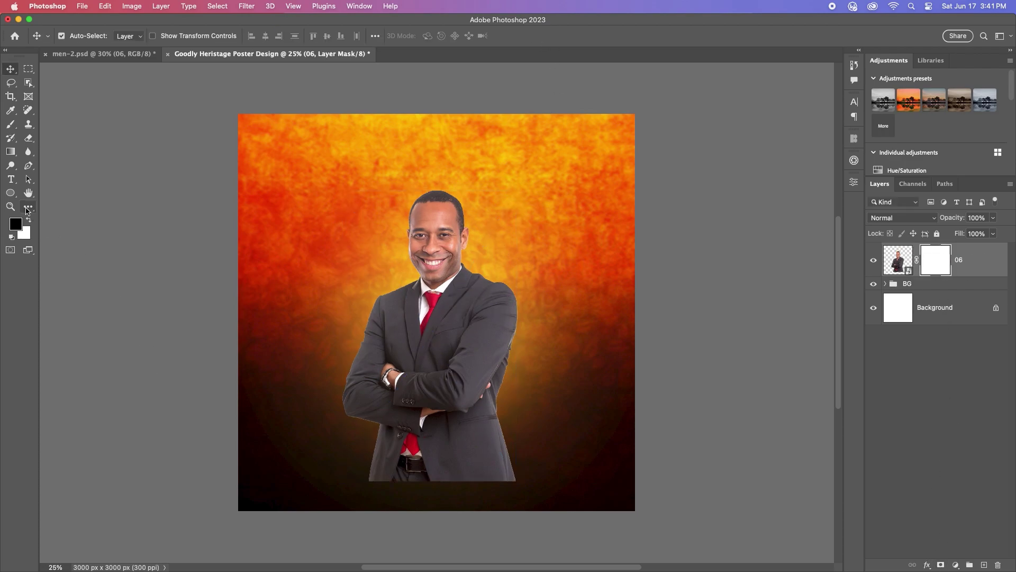
{"action": "left_click", "coordinate": [11, 124]}
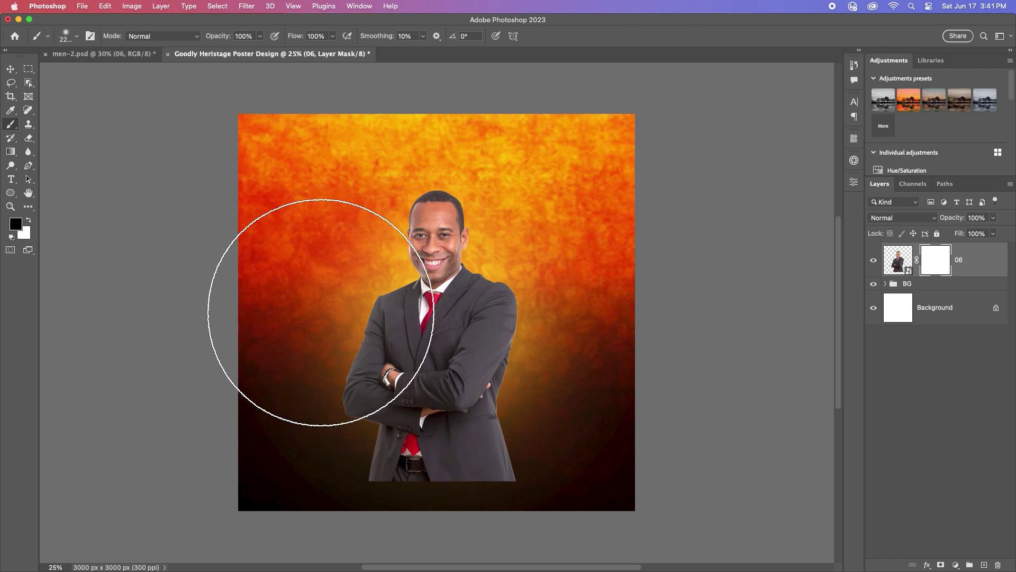
{"action": "key", "text": "bracketleft"}
{"action": "key", "text": "bracketleft"}
{"action": "key", "text": "bracketleft"}
{"action": "key", "text": "bracketleft"}
{"action": "key", "text": "bracketleft"}
{"action": "key", "text": "bracketleft"}
{"action": "key", "text": "bracketleft"}
{"action": "key", "text": "bracketleft"}
{"action": "key", "text": "bracketleft"}
{"action": "key", "text": "bracketleft"}
{"action": "key", "text": "bracketleft"}
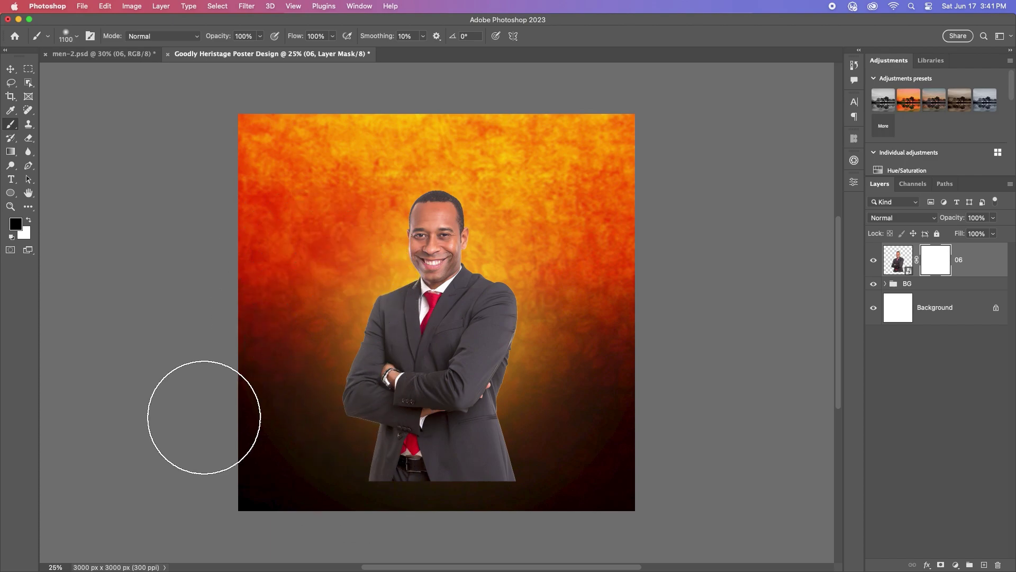
{"action": "left_click", "coordinate": [15, 223]}
{"action": "left_click", "coordinate": [765, 236]}
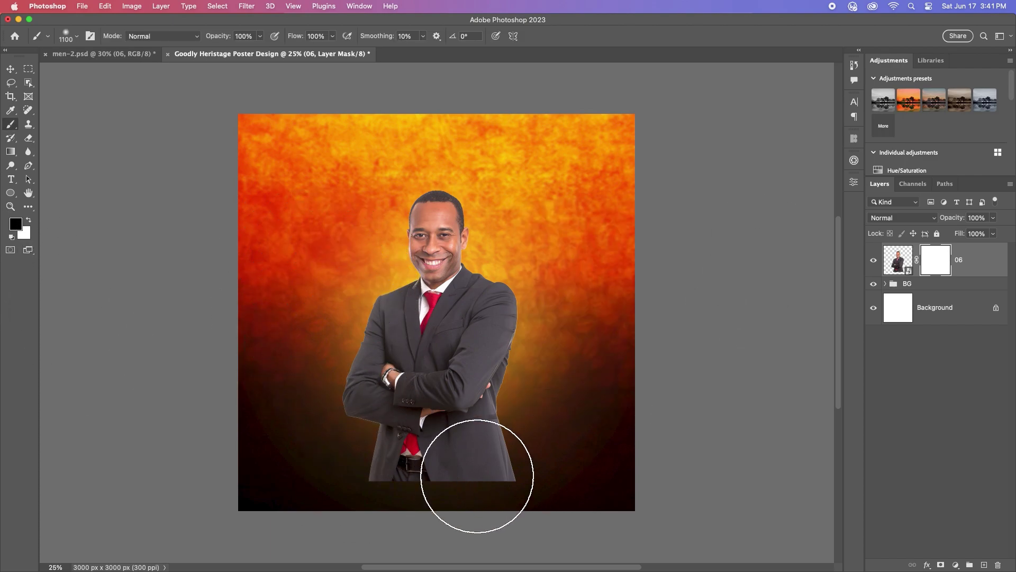
{"action": "mouse_move", "coordinate": [435, 468]}
{"action": "left_mouse_down"}
{"action": "mouse_move", "coordinate": [381, 469]}
{"action": "mouse_move", "coordinate": [496, 475]}
{"action": "mouse_move", "coordinate": [349, 461]}
{"action": "mouse_move", "coordinate": [504, 478]}
{"action": "mouse_move", "coordinate": [405, 490]}
{"action": "mouse_move", "coordinate": [297, 456]}
{"action": "mouse_move", "coordinate": [389, 490]}
{"action": "left_mouse_up"}
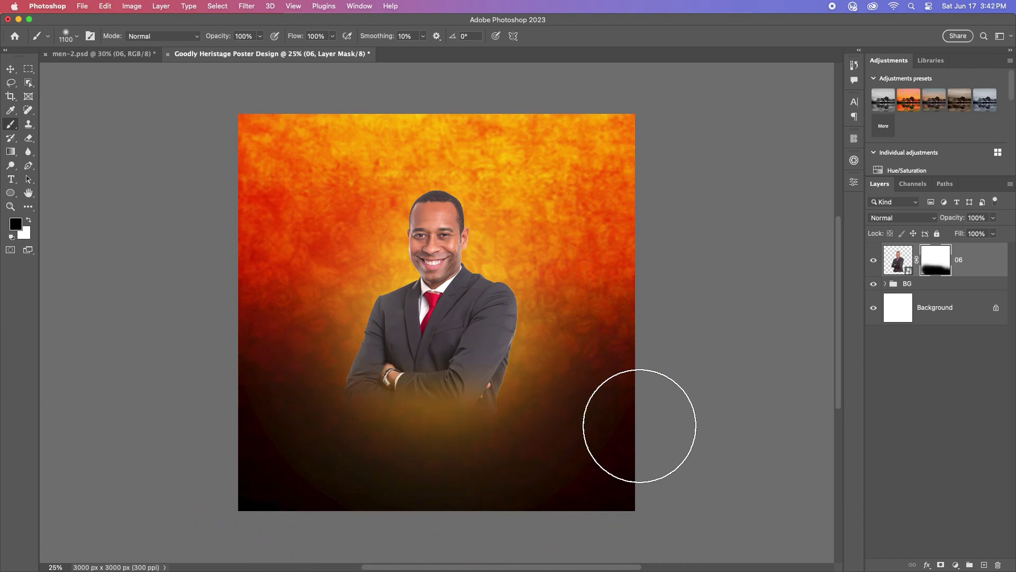
{"action": "left_click", "coordinate": [10, 69]}
{"action": "left_click_drag", "start_coordinate": [461, 295], "coordinate": [468, 287]}
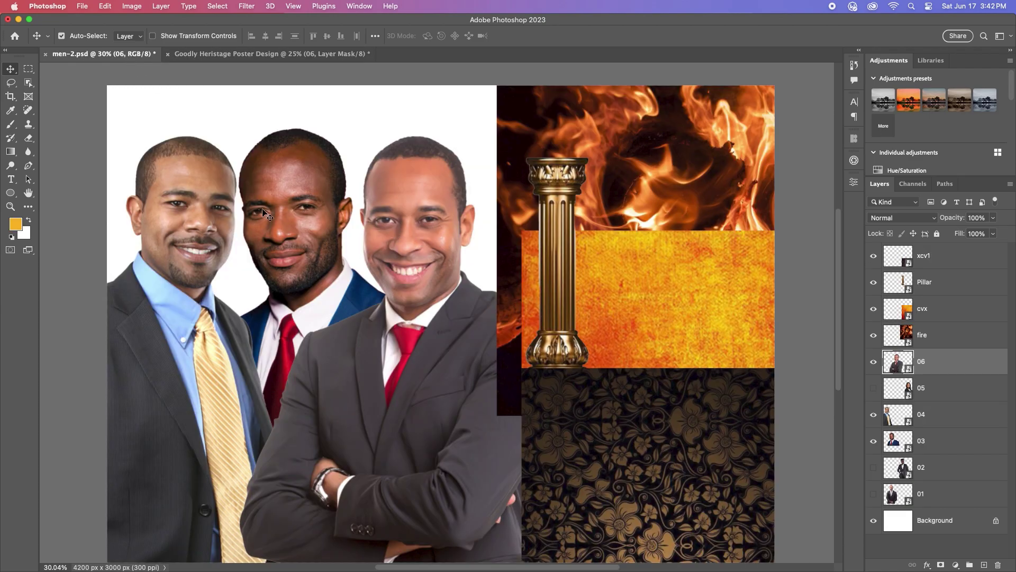
{"action": "left_click_drag", "start_coordinate": [265, 215], "coordinate": [502, 339]}
Step: Scale the yellow-tie man to 57.77%, place him up-right, and move layer 04 below 06
{"action": "key", "text": "ctrl+t"}
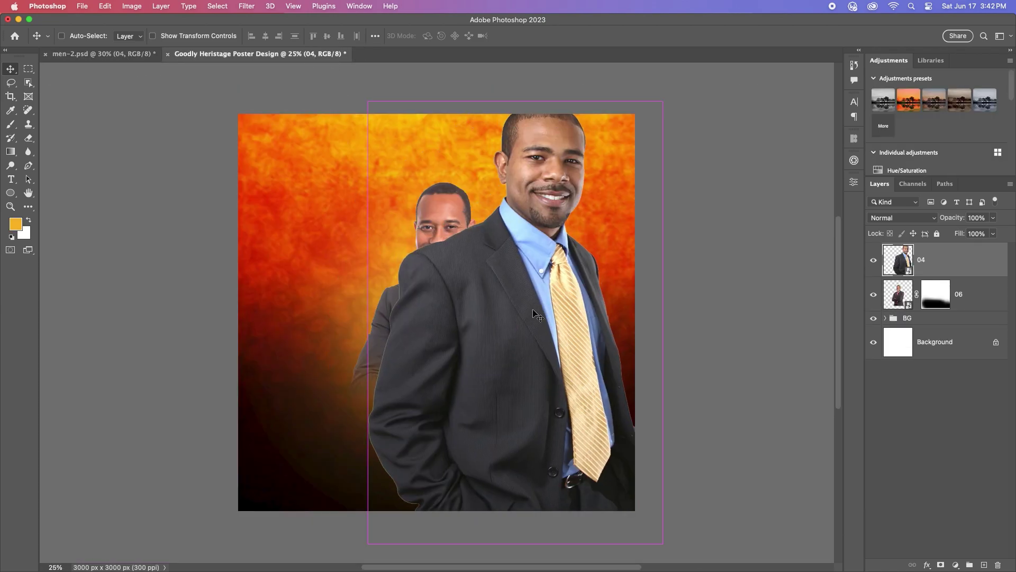
{"action": "left_click_drag", "start_coordinate": [655, 316], "coordinate": [538, 323]}
{"action": "left_click_drag", "start_coordinate": [470, 339], "coordinate": [516, 339]}
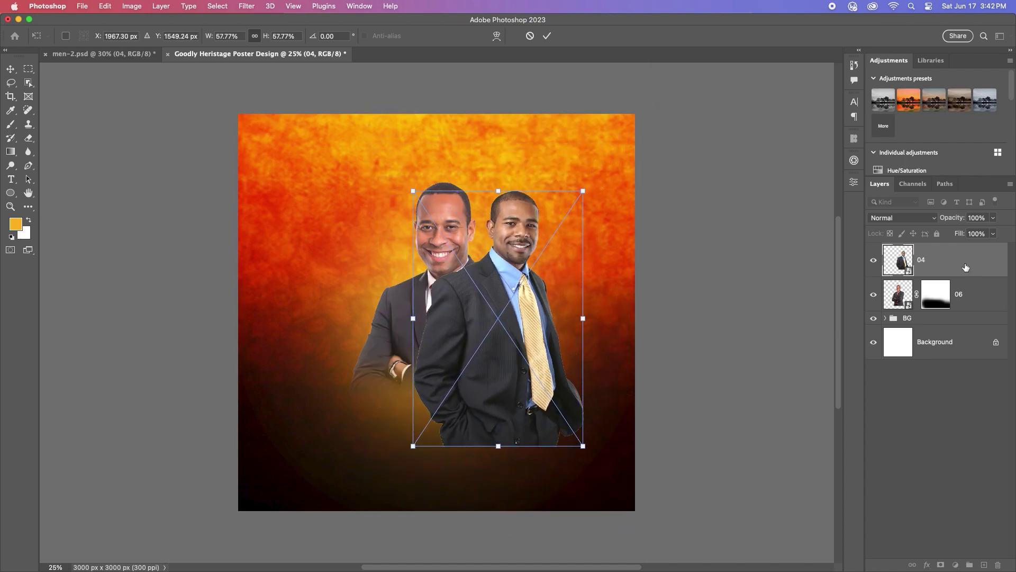
{"action": "key", "text": "Return"}
{"action": "left_click_drag", "start_coordinate": [965, 267], "coordinate": [968, 310]}
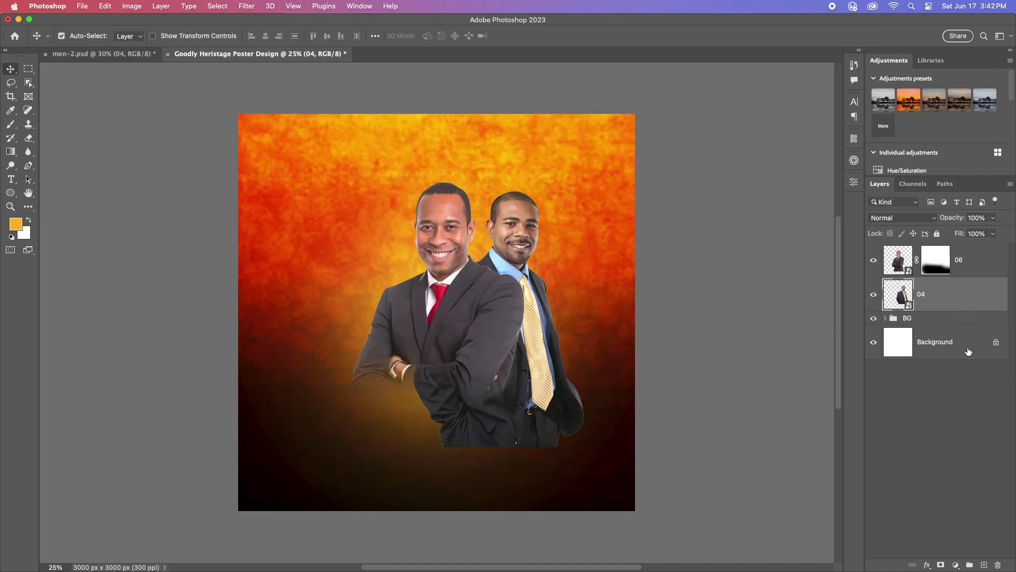
Step: Add a layer mask and brush out the yellow-tie man's lower body
{"action": "left_click", "coordinate": [941, 564]}
{"action": "key", "text": "b"}
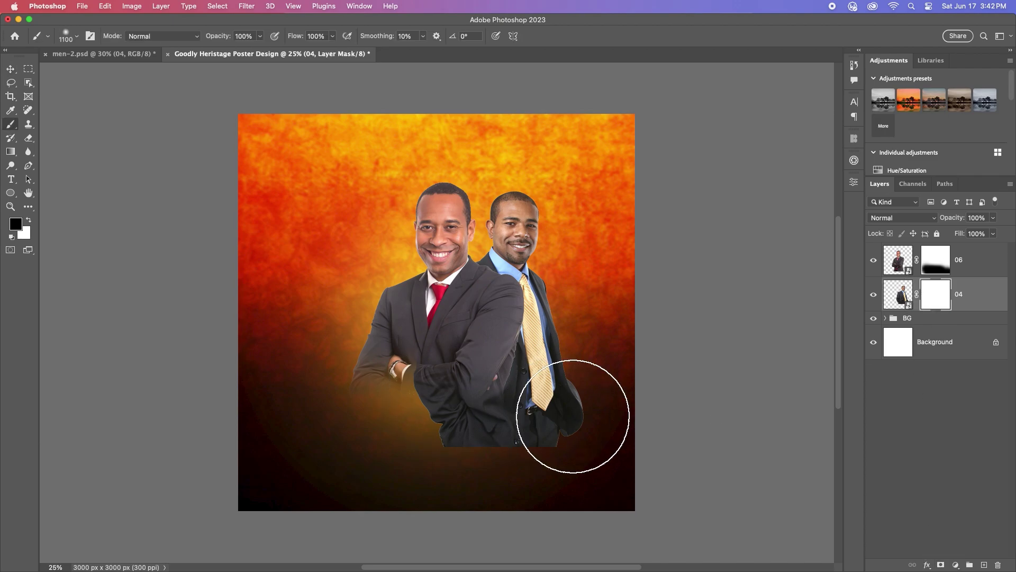
{"action": "mouse_move", "coordinate": [579, 427]}
{"action": "left_mouse_down"}
{"action": "mouse_move", "coordinate": [410, 436]}
{"action": "mouse_move", "coordinate": [564, 396]}
{"action": "mouse_move", "coordinate": [451, 417]}
{"action": "mouse_move", "coordinate": [586, 343]}
{"action": "mouse_move", "coordinate": [477, 376]}
{"action": "mouse_move", "coordinate": [564, 347]}
{"action": "mouse_move", "coordinate": [484, 395]}
{"action": "mouse_move", "coordinate": [428, 393]}
{"action": "mouse_move", "coordinate": [554, 348]}
{"action": "mouse_move", "coordinate": [449, 400]}
{"action": "mouse_move", "coordinate": [534, 367]}
{"action": "mouse_move", "coordinate": [432, 363]}
{"action": "left_mouse_up"}
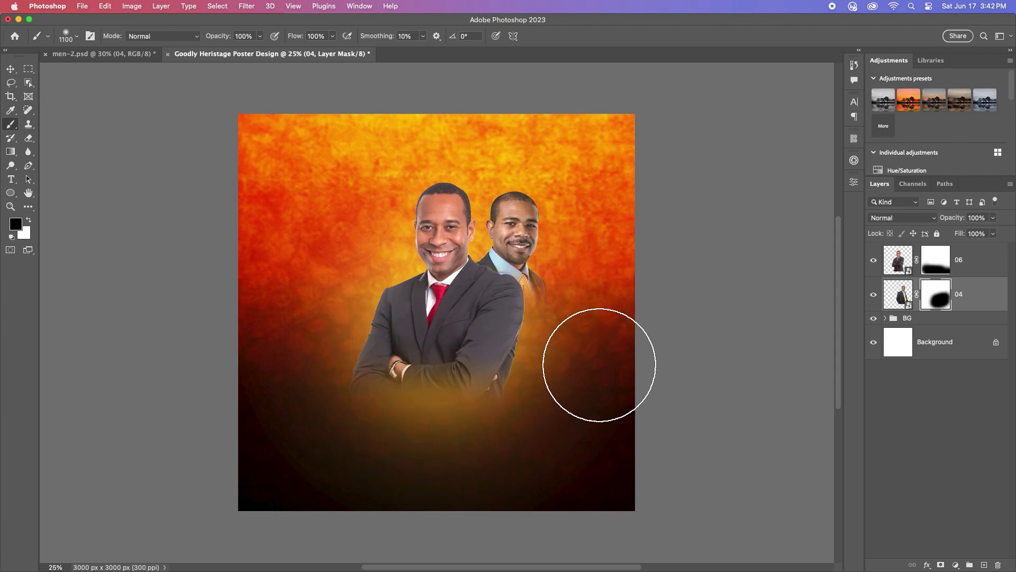
{"action": "left_click", "coordinate": [116, 55]}
Step: Bring the blue-suit man (layer 03) in and scale him to about 55%, left of centre
{"action": "key", "text": "v"}
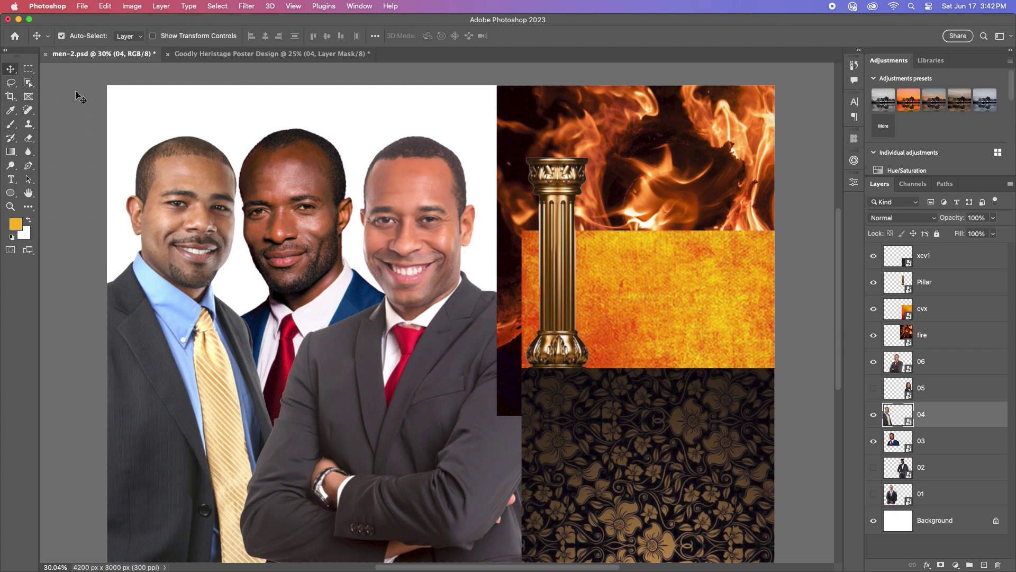
{"action": "left_click", "coordinate": [265, 53]}
{"action": "left_click_drag", "start_coordinate": [265, 54], "coordinate": [355, 264]}
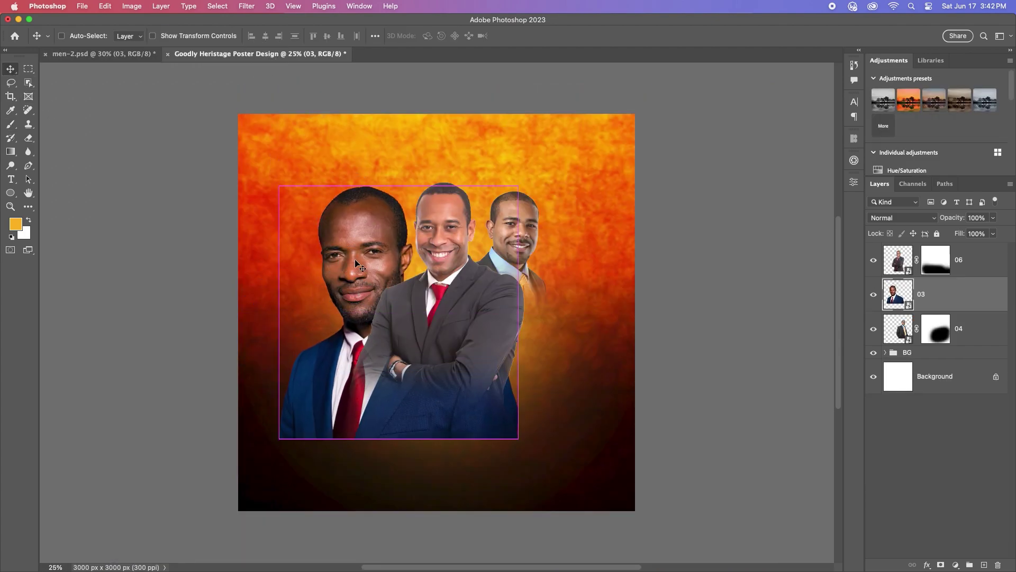
{"action": "key", "text": "super+t"}
{"action": "left_click_drag", "start_coordinate": [519, 314], "coordinate": [420, 313]}
{"action": "left_click_drag", "start_coordinate": [354, 335], "coordinate": [405, 288]}
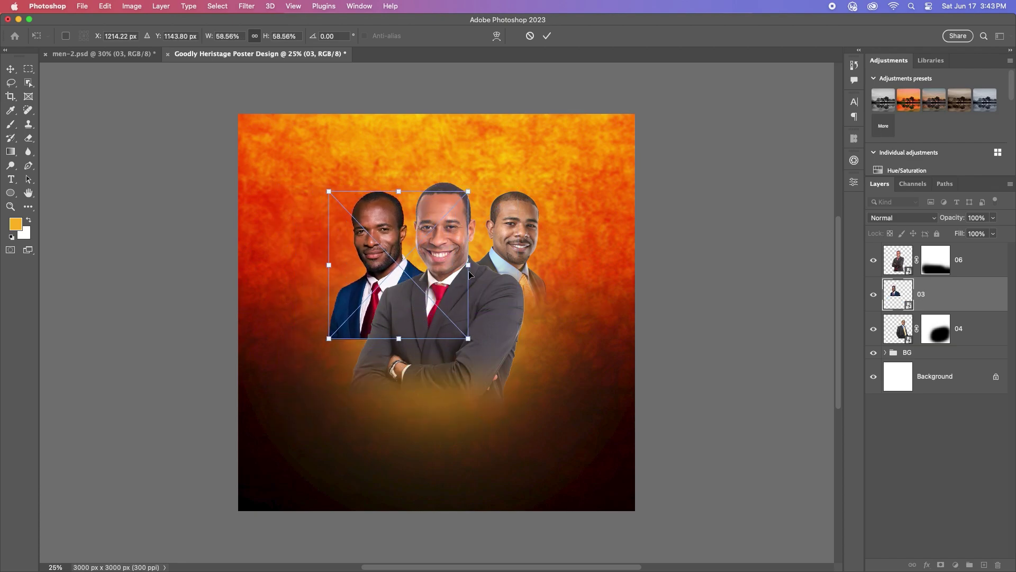
{"action": "left_click_drag", "start_coordinate": [468, 265], "coordinate": [459, 270]}
{"action": "left_click", "coordinate": [547, 36]}
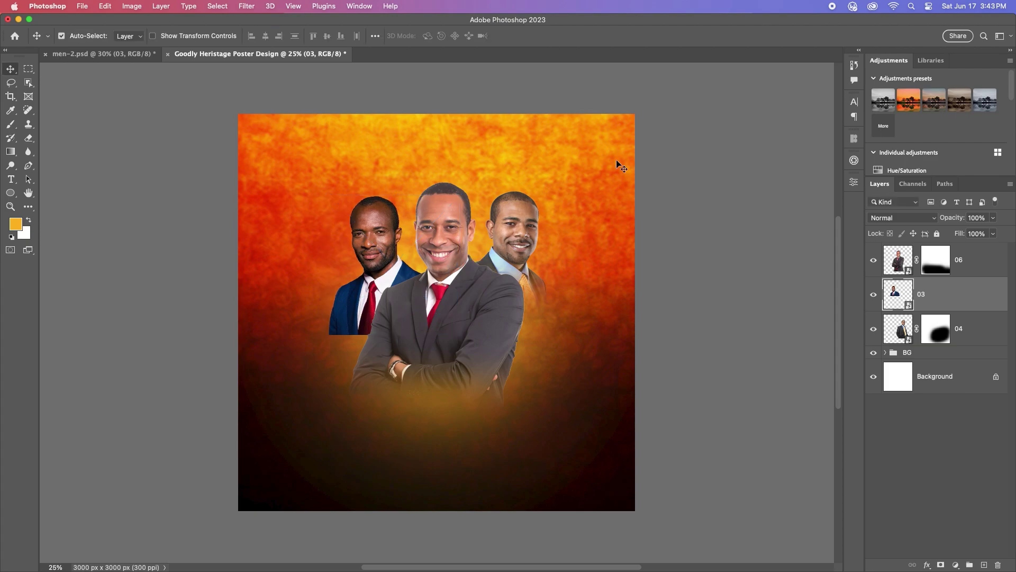
Step: Mask out the blue-suit man's lower body and fine-tune the men's positions
{"action": "left_click", "coordinate": [941, 565]}
{"action": "key", "text": "b"}
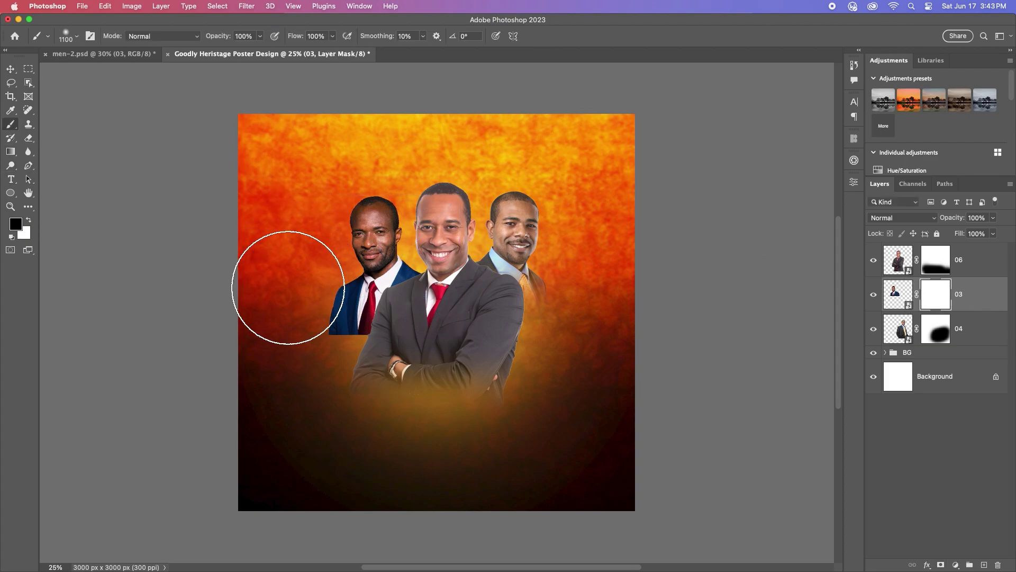
{"action": "mouse_move", "coordinate": [291, 295]}
{"action": "left_mouse_down"}
{"action": "mouse_move", "coordinate": [320, 364]}
{"action": "mouse_move", "coordinate": [351, 386]}
{"action": "mouse_move", "coordinate": [287, 303]}
{"action": "mouse_move", "coordinate": [342, 372]}
{"action": "left_mouse_up"}
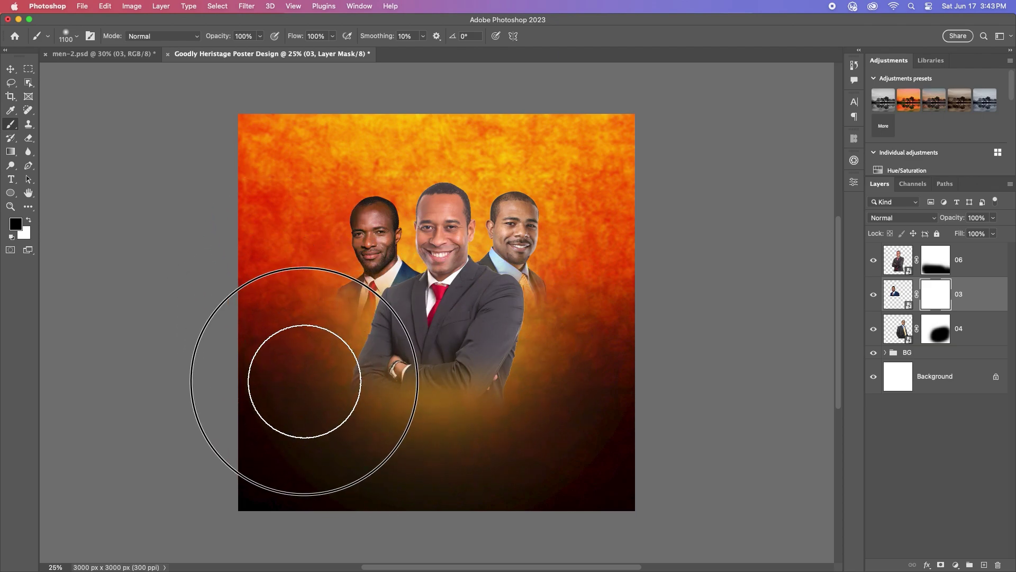
{"action": "left_click", "coordinate": [11, 69]}
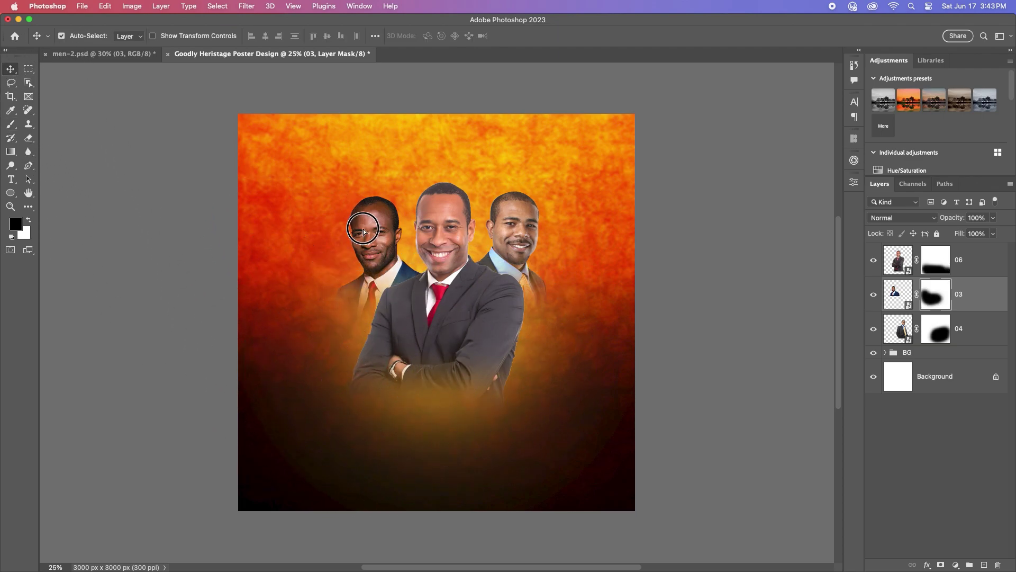
{"action": "left_click_drag", "start_coordinate": [363, 231], "coordinate": [364, 236]}
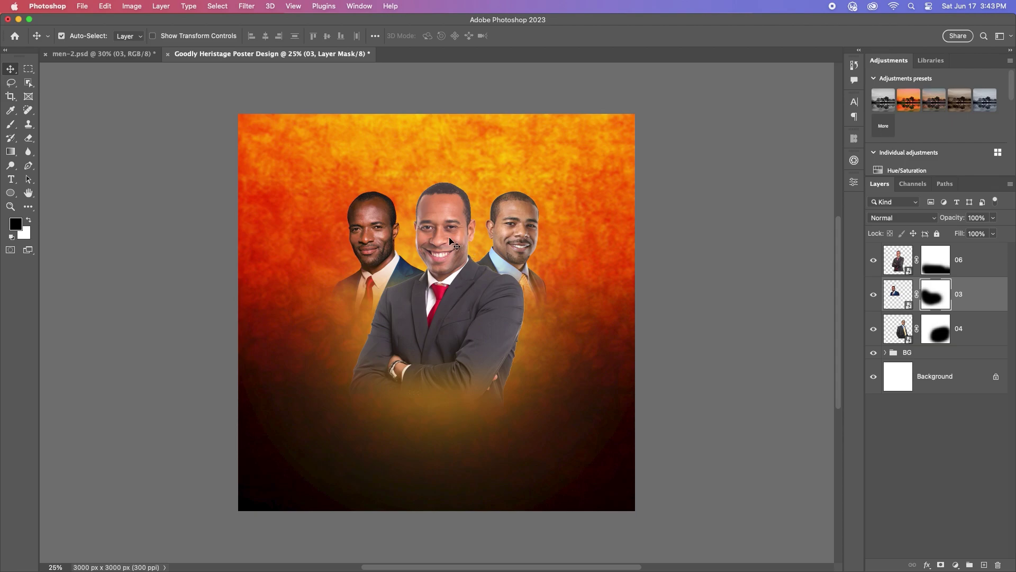
{"action": "left_click_drag", "start_coordinate": [450, 241], "coordinate": [444, 240]}
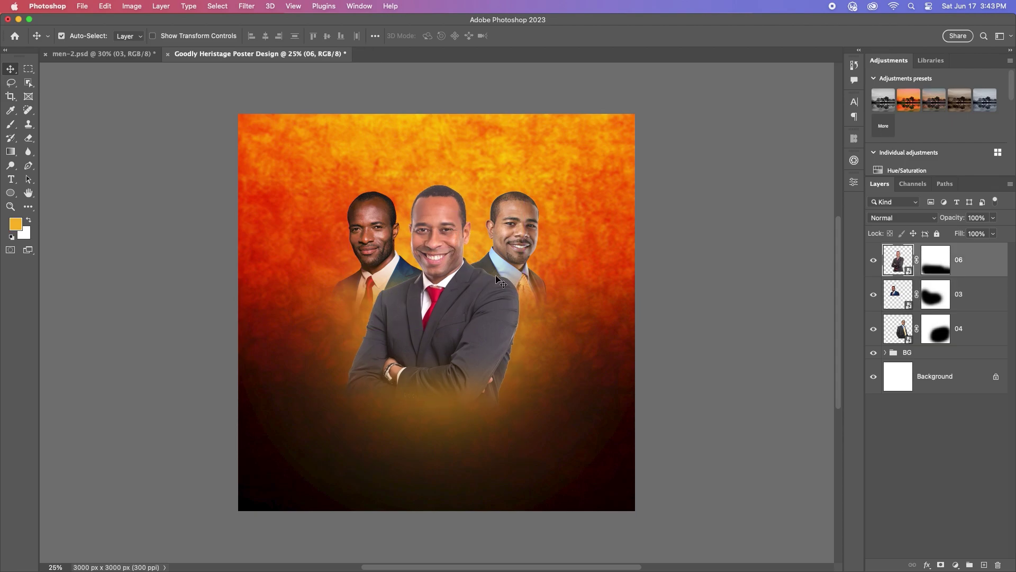
{"action": "left_click", "coordinate": [921, 354]}
Step: Select the xcv1 layer in the BG group and drag the pillar in from men-2.psd
{"action": "left_click", "coordinate": [885, 352]}
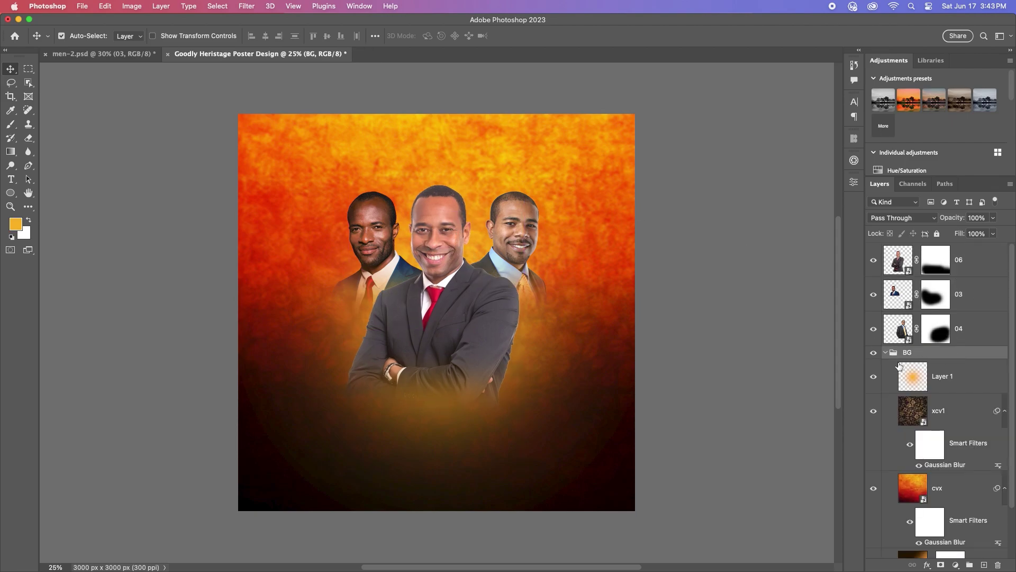
{"action": "left_click", "coordinate": [942, 376]}
{"action": "left_click", "coordinate": [963, 412]}
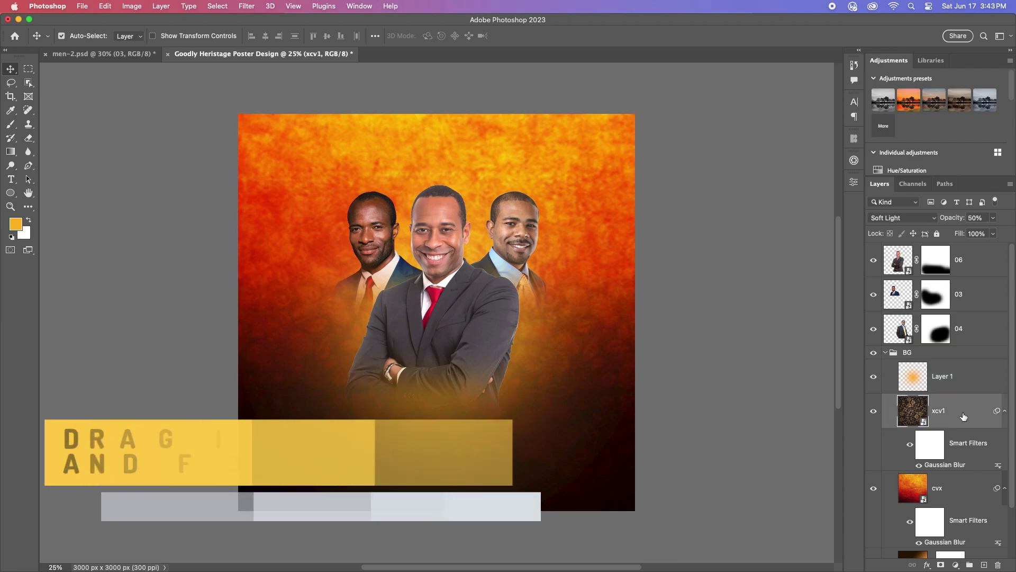
{"action": "left_click", "coordinate": [81, 54]}
{"action": "left_click_drag", "start_coordinate": [543, 175], "coordinate": [338, 231]}
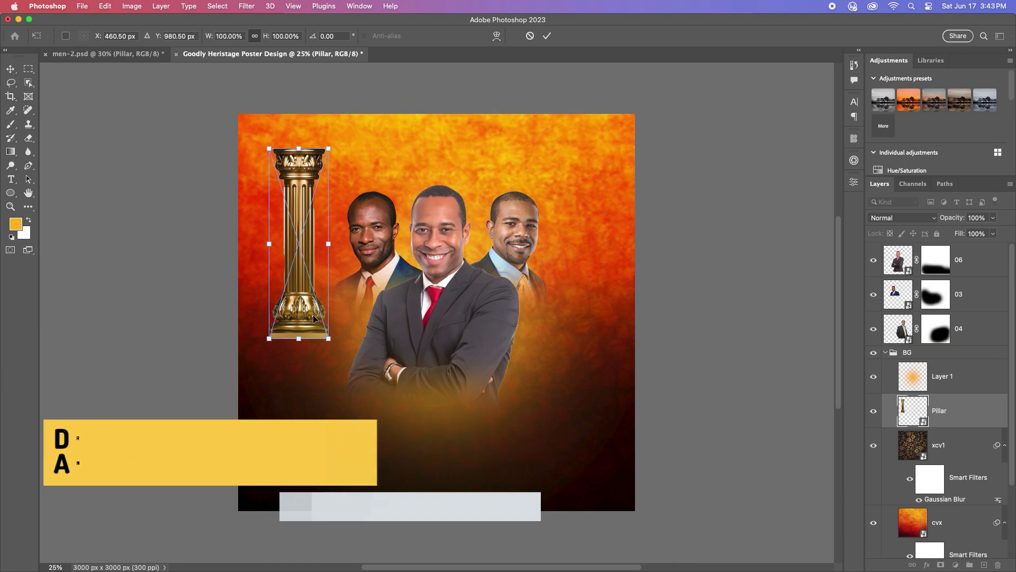
Step: Stretch, widen and tilt the pillar to -20.38° at the poster's left edge
{"action": "key", "text": "ctrl+t"}
{"action": "left_click_drag", "start_coordinate": [299, 338], "coordinate": [313, 413]}
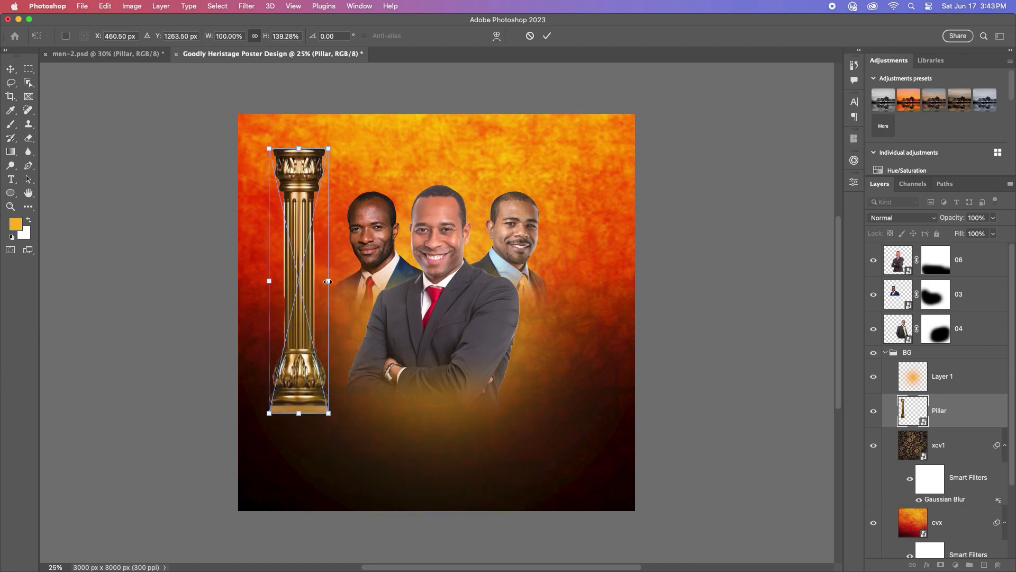
{"action": "left_click_drag", "start_coordinate": [328, 281], "coordinate": [340, 281]}
{"action": "key", "text": "Return"}
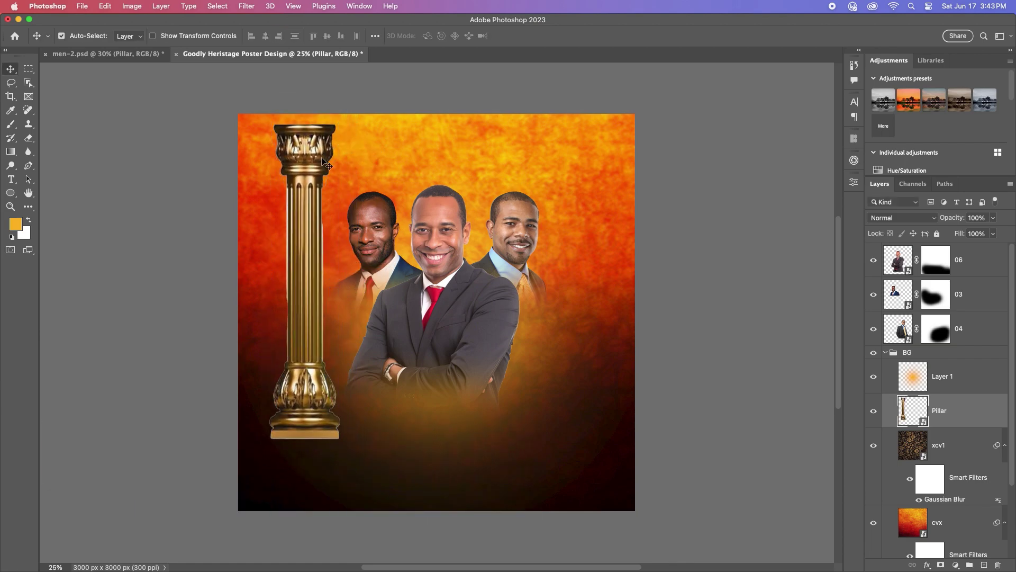
{"action": "key", "text": "ctrl+t"}
{"action": "left_click_drag", "start_coordinate": [362, 118], "coordinate": [297, 100]}
{"action": "left_click_drag", "start_coordinate": [292, 293], "coordinate": [291, 262]}
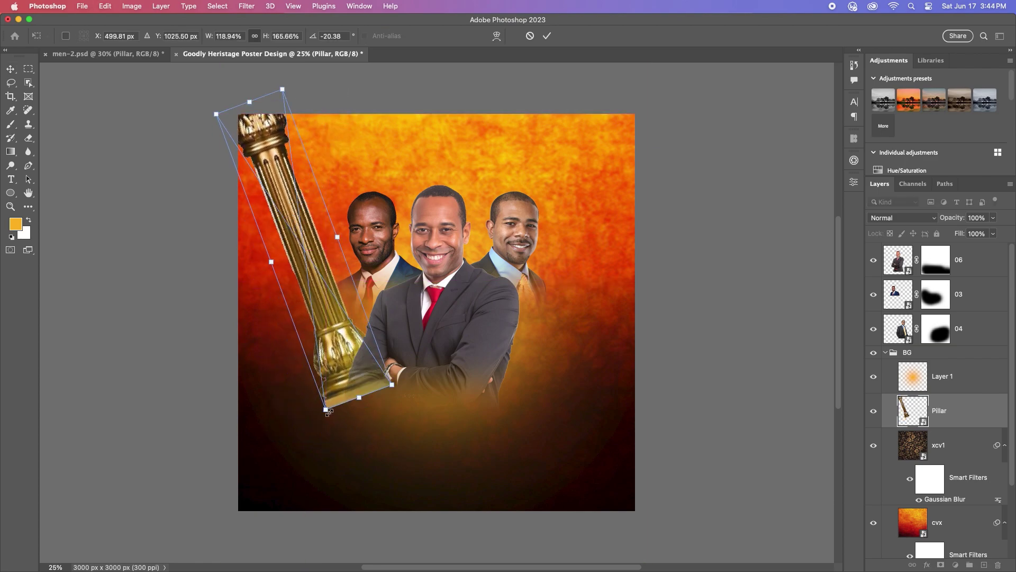
{"action": "left_click_drag", "start_coordinate": [327, 411], "coordinate": [326, 408]}
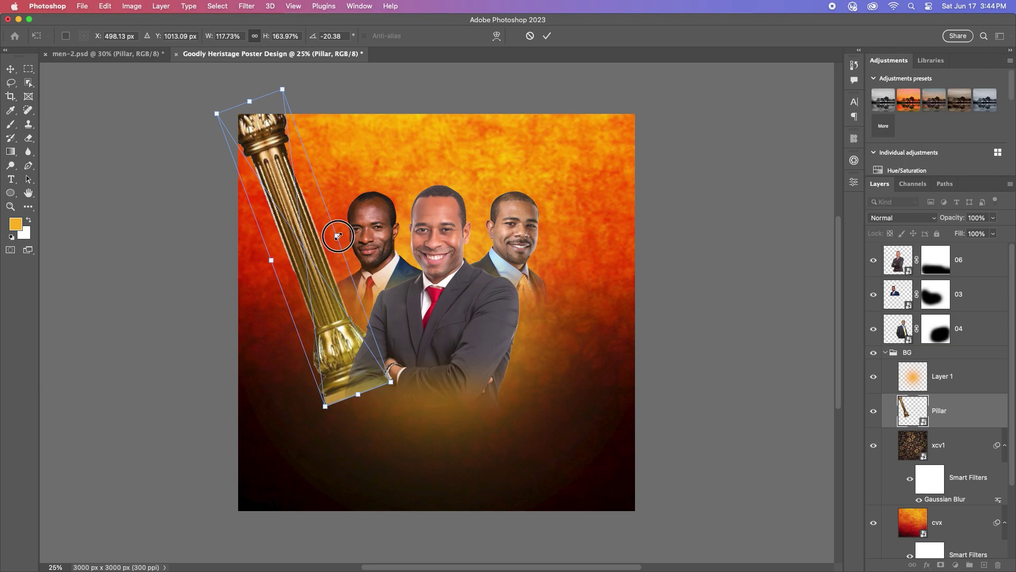
{"action": "left_click_drag", "start_coordinate": [338, 236], "coordinate": [352, 230]}
{"action": "left_click", "coordinate": [546, 36]}
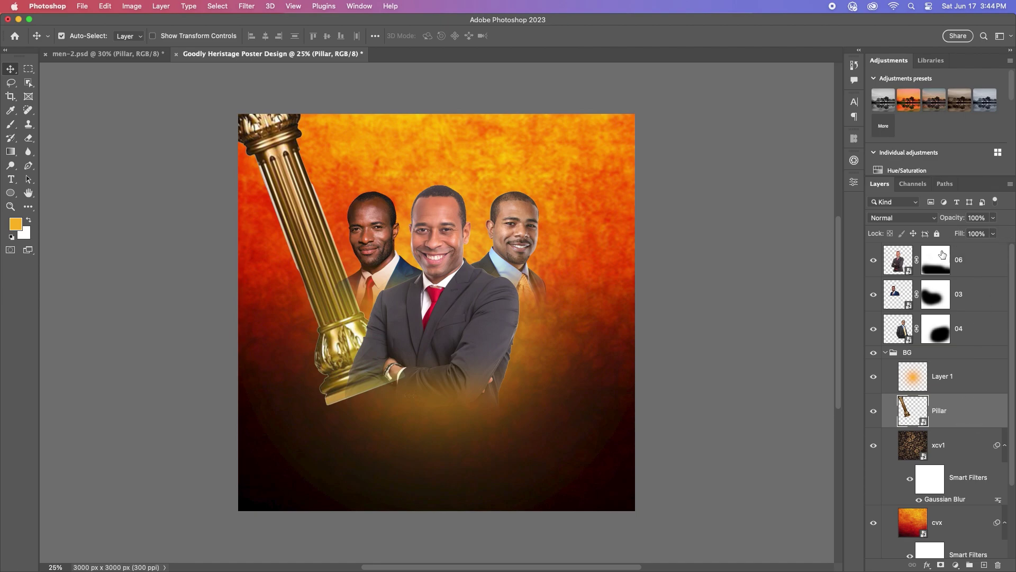
Step: Blend the pillar in Screen mode and duplicate it onto the right side
{"action": "left_click", "coordinate": [902, 218]}
{"action": "left_click", "coordinate": [894, 324]}
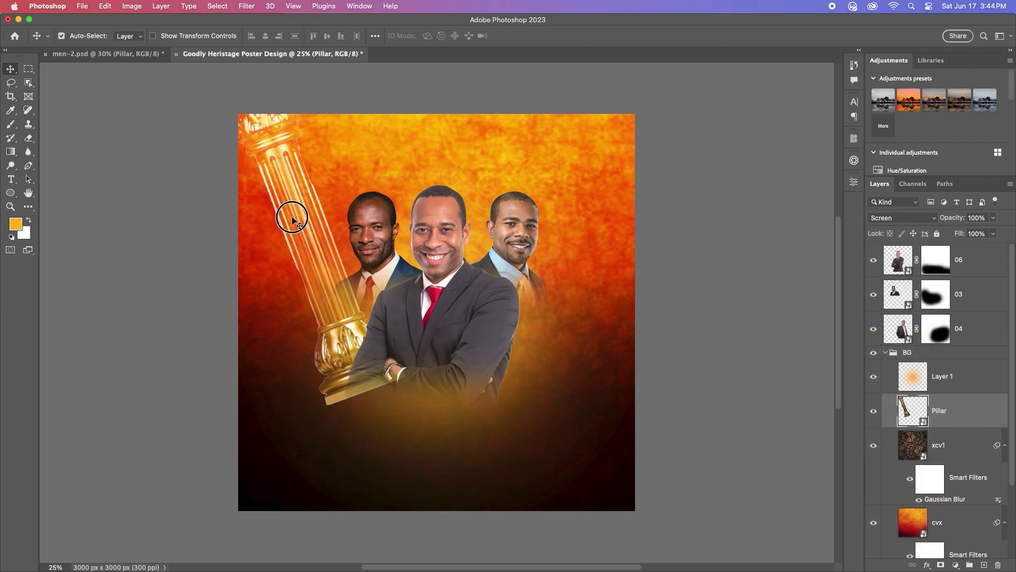
{"action": "left_click_drag", "start_coordinate": [282, 190], "coordinate": [534, 236]}
{"action": "key", "text": "ctrl+t"}
Step: Flip the pillar copy horizontally and position it at the right edge
{"action": "right_click", "coordinate": [560, 247]}
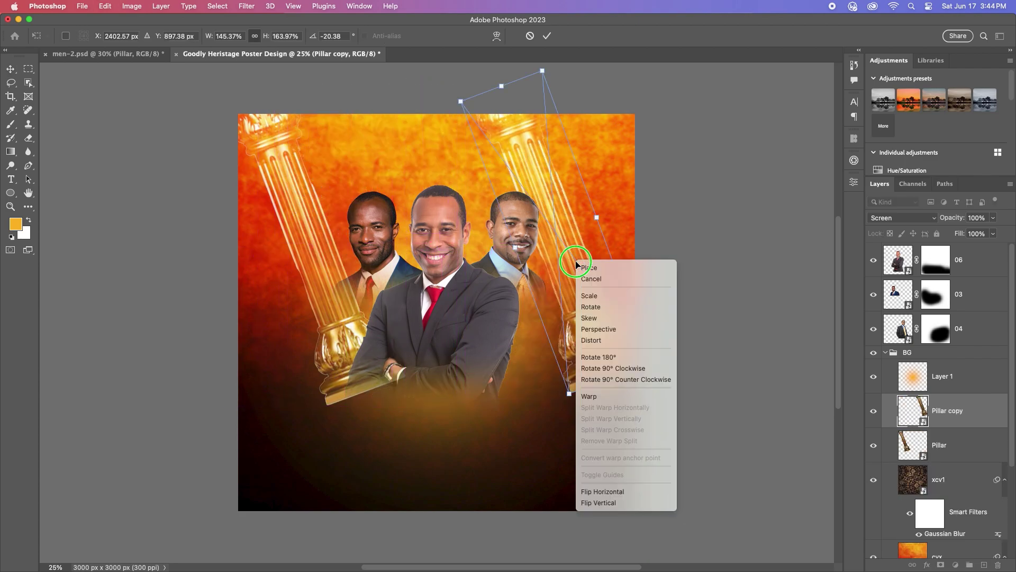
{"action": "left_click", "coordinate": [594, 488]}
{"action": "left_click_drag", "start_coordinate": [572, 225], "coordinate": [571, 226]}
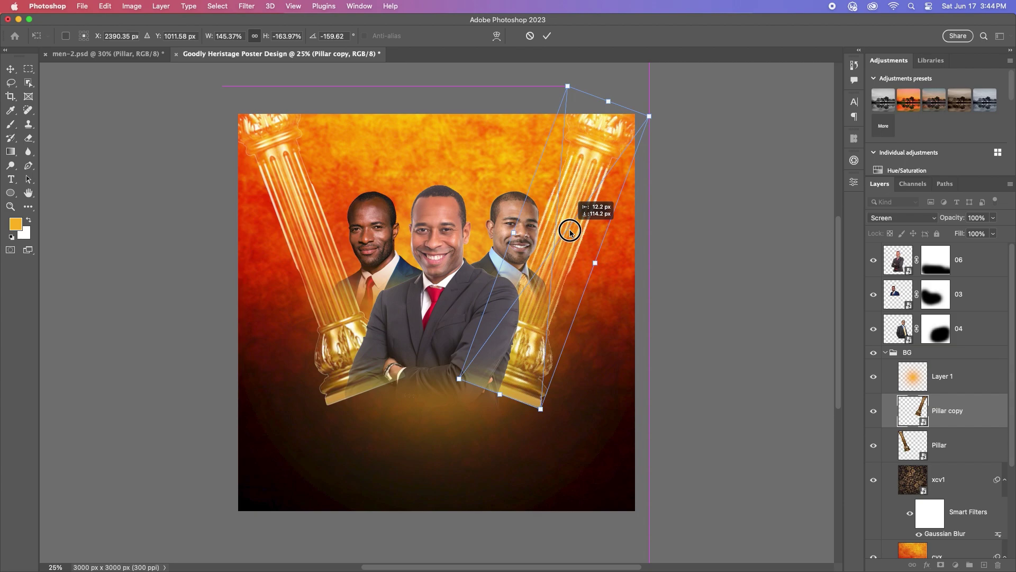
{"action": "left_click_drag", "start_coordinate": [571, 231], "coordinate": [574, 227]}
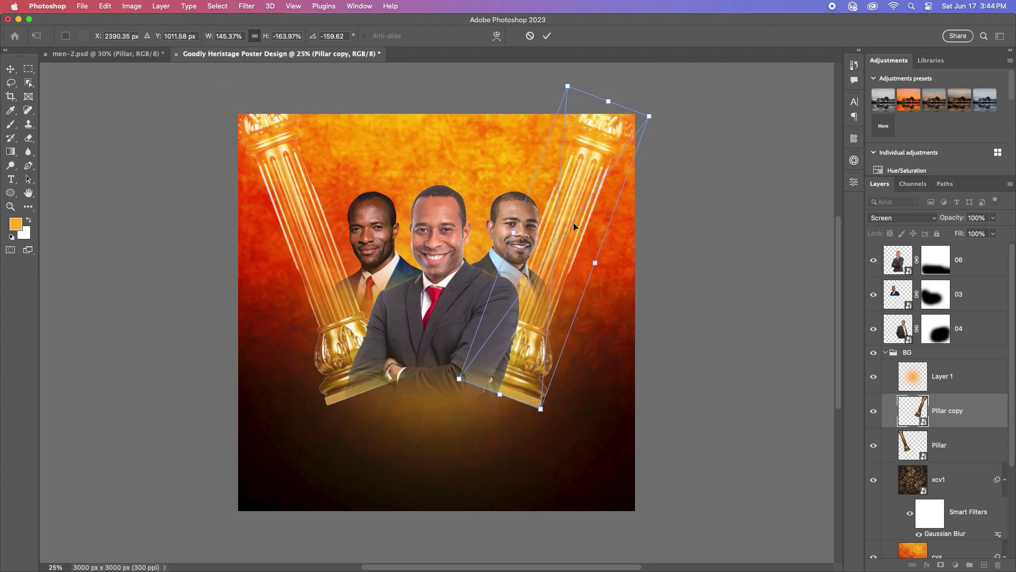
{"action": "left_click", "coordinate": [548, 42]}
Step: Add layer masks to both pillars and paint black over their lower ends
{"action": "left_click", "coordinate": [940, 564]}
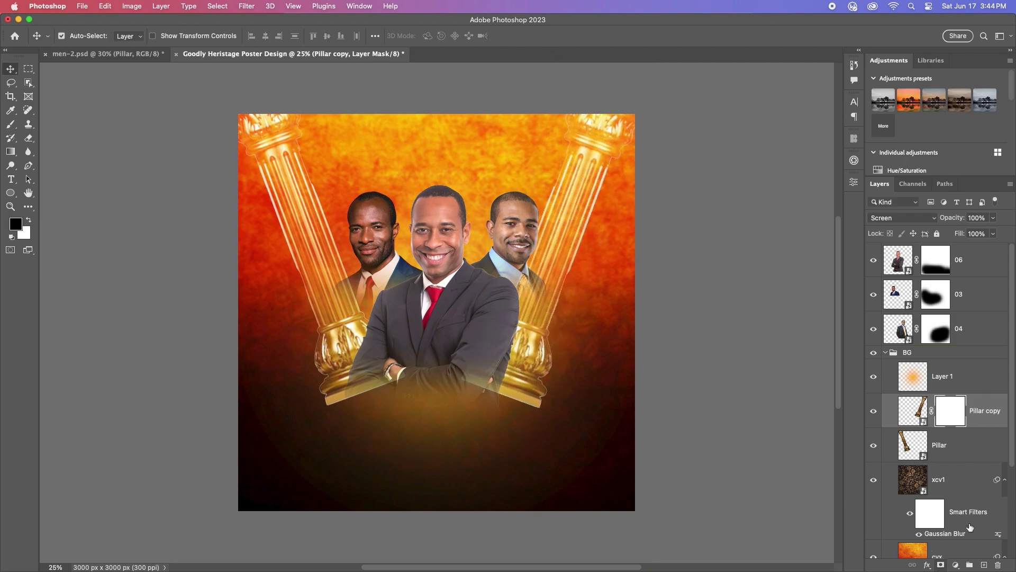
{"action": "left_click", "coordinate": [953, 445]}
{"action": "left_click", "coordinate": [941, 565]}
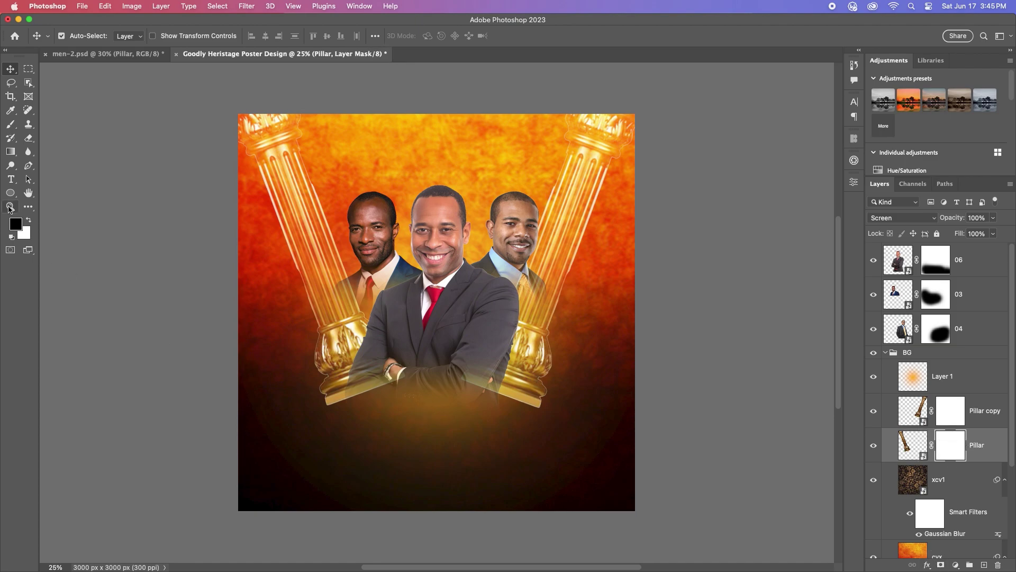
{"action": "left_click", "coordinate": [11, 124]}
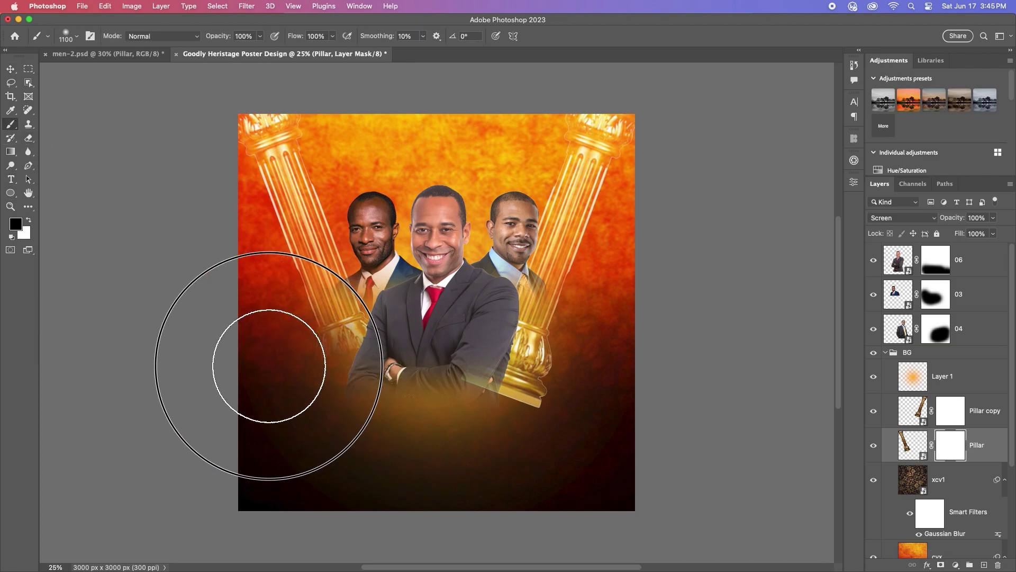
{"action": "mouse_move", "coordinate": [269, 365]}
{"action": "left_mouse_down"}
{"action": "mouse_move", "coordinate": [391, 356]}
{"action": "mouse_move", "coordinate": [406, 330]}
{"action": "mouse_move", "coordinate": [298, 377]}
{"action": "mouse_move", "coordinate": [474, 443]}
{"action": "left_mouse_up"}
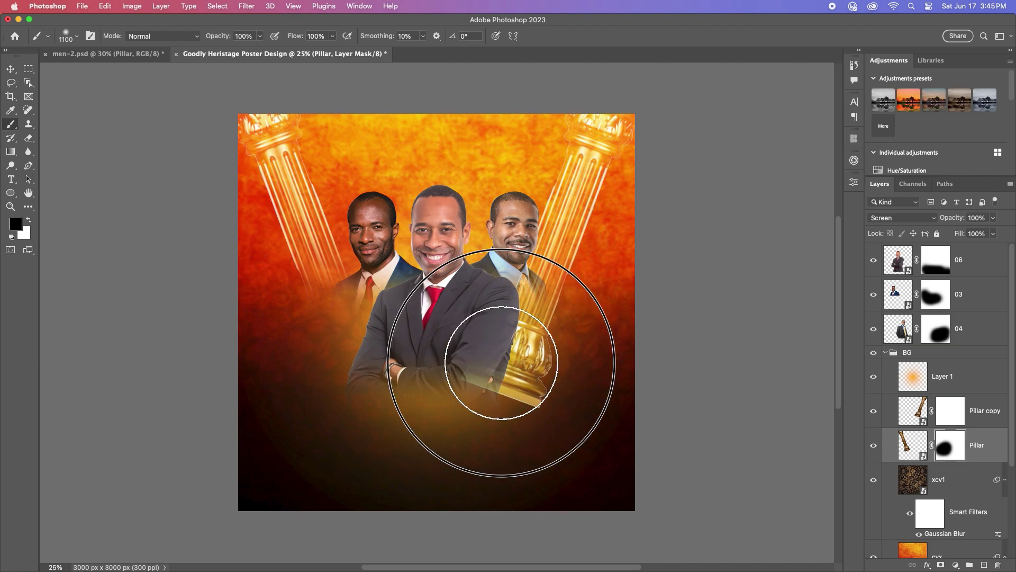
{"action": "left_click", "coordinate": [950, 411]}
{"action": "mouse_move", "coordinate": [545, 422]}
{"action": "left_mouse_down"}
{"action": "mouse_move", "coordinate": [526, 363]}
{"action": "mouse_move", "coordinate": [472, 348]}
{"action": "mouse_move", "coordinate": [465, 336]}
{"action": "mouse_move", "coordinate": [363, 352]}
{"action": "left_mouse_up"}
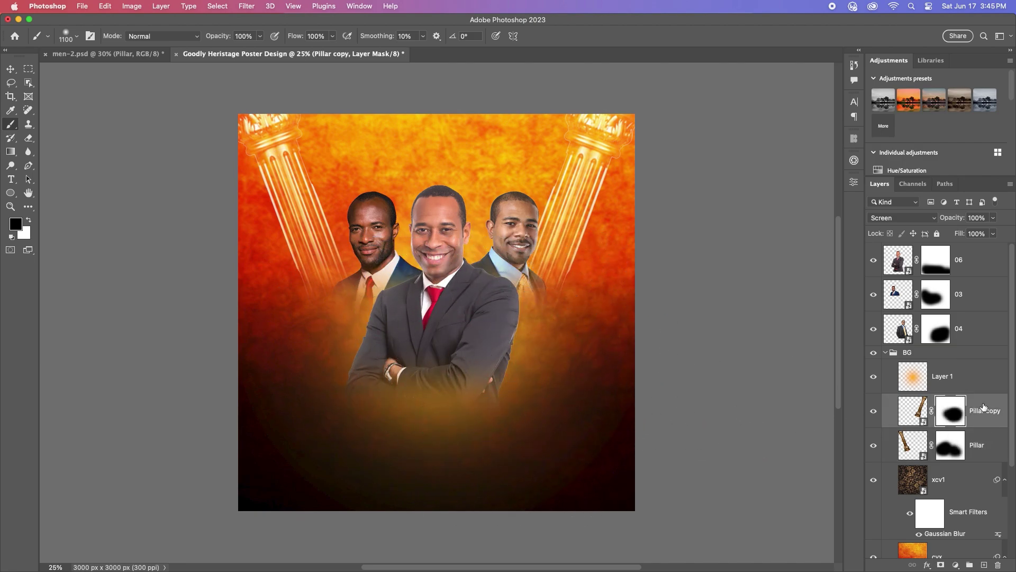
{"action": "key", "text": "super+2"}
{"action": "left_click", "coordinate": [967, 376]}
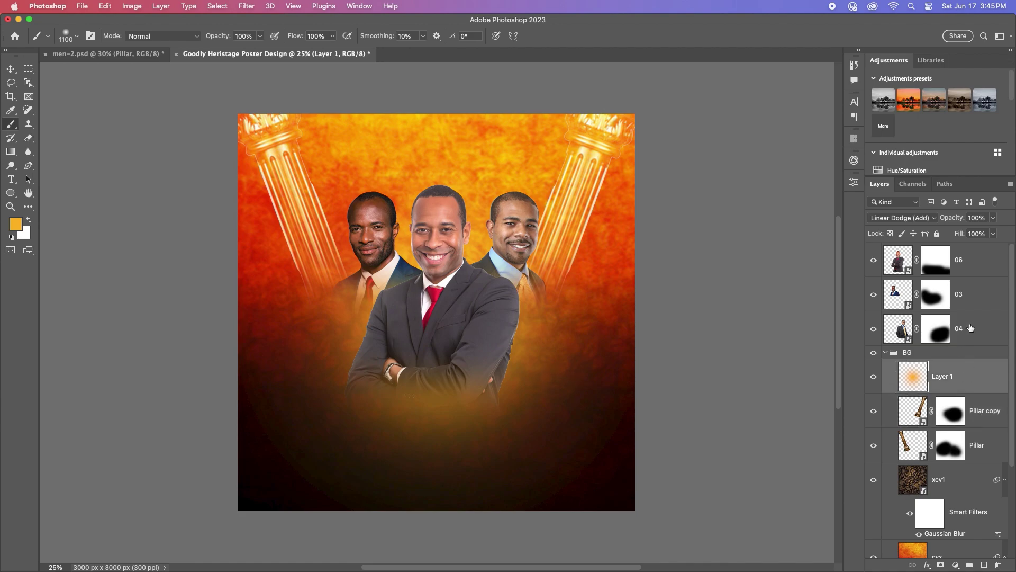
{"action": "left_click", "coordinate": [973, 333]}
{"action": "left_click", "coordinate": [887, 355]}
Step: Bring the fire image from men-2.psd into the poster above Layer 1 in the BG group
{"action": "left_click", "coordinate": [887, 353]}
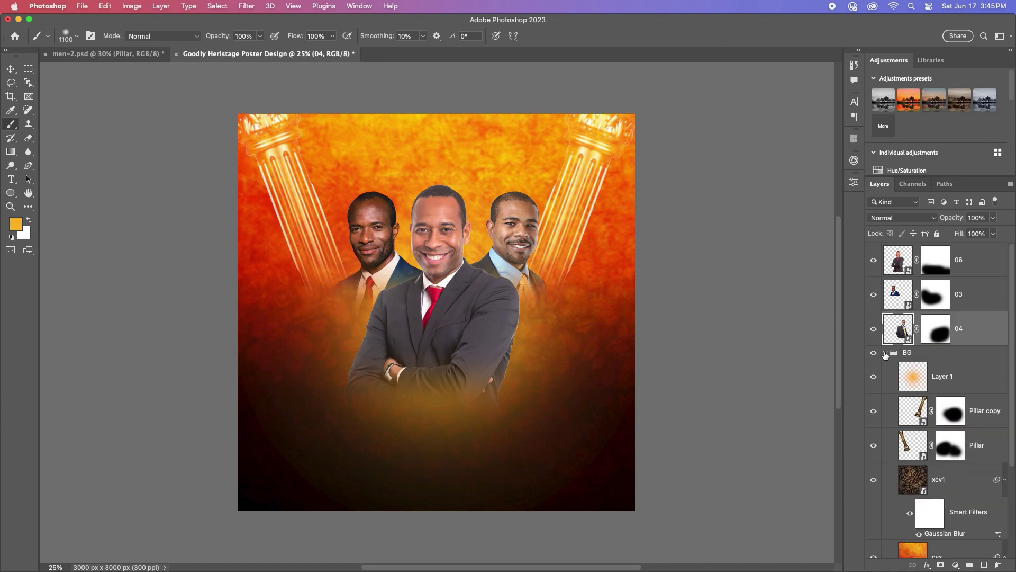
{"action": "left_click", "coordinate": [959, 378]}
{"action": "left_click", "coordinate": [102, 54]}
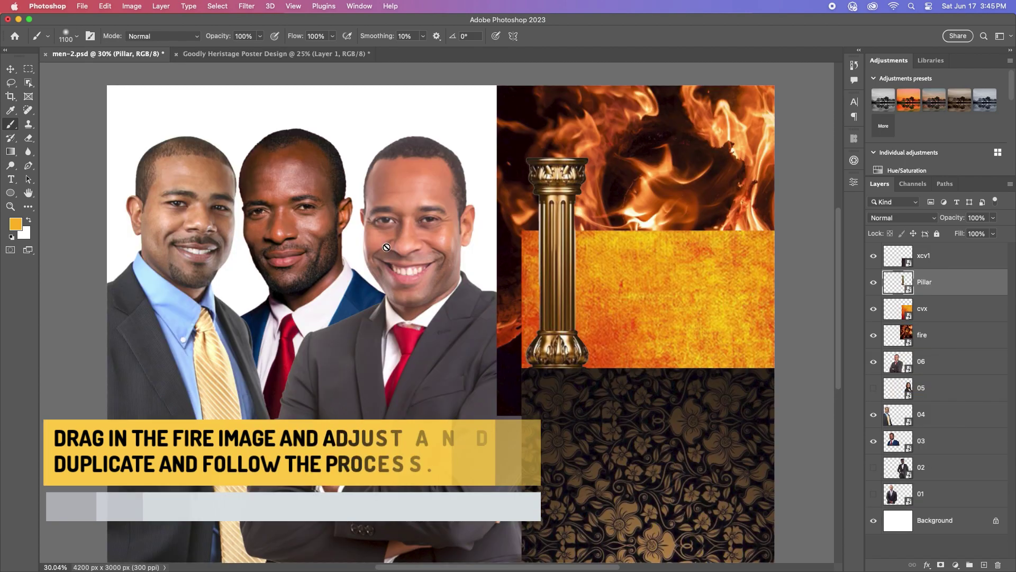
{"action": "left_click", "coordinate": [12, 71]}
{"action": "left_click_drag", "start_coordinate": [667, 138], "coordinate": [529, 390]}
Step: Set the fire layer to Screen blend mode and duplicate it, hiding the copy for now
{"action": "left_click", "coordinate": [926, 220]}
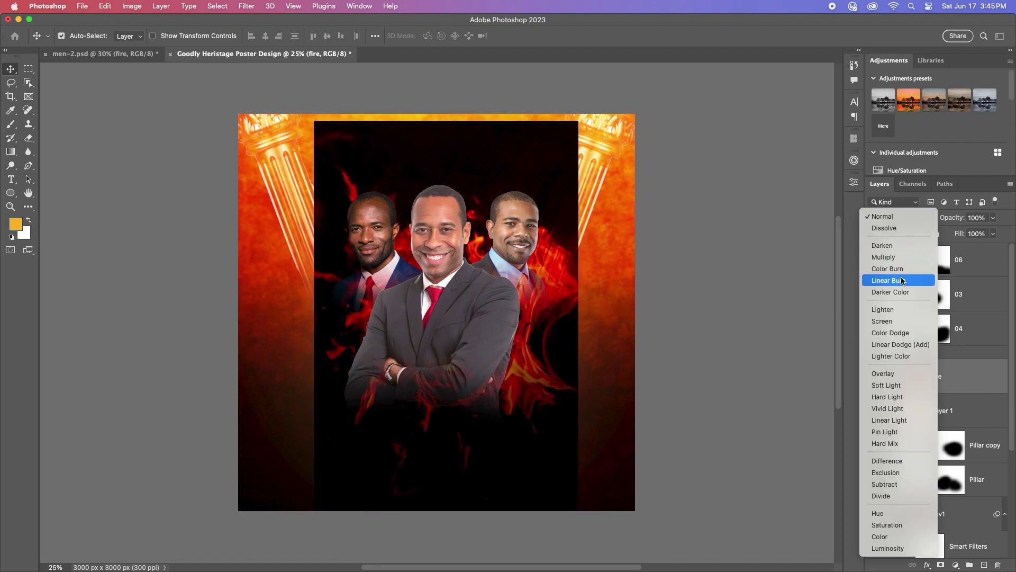
{"action": "left_click", "coordinate": [900, 321]}
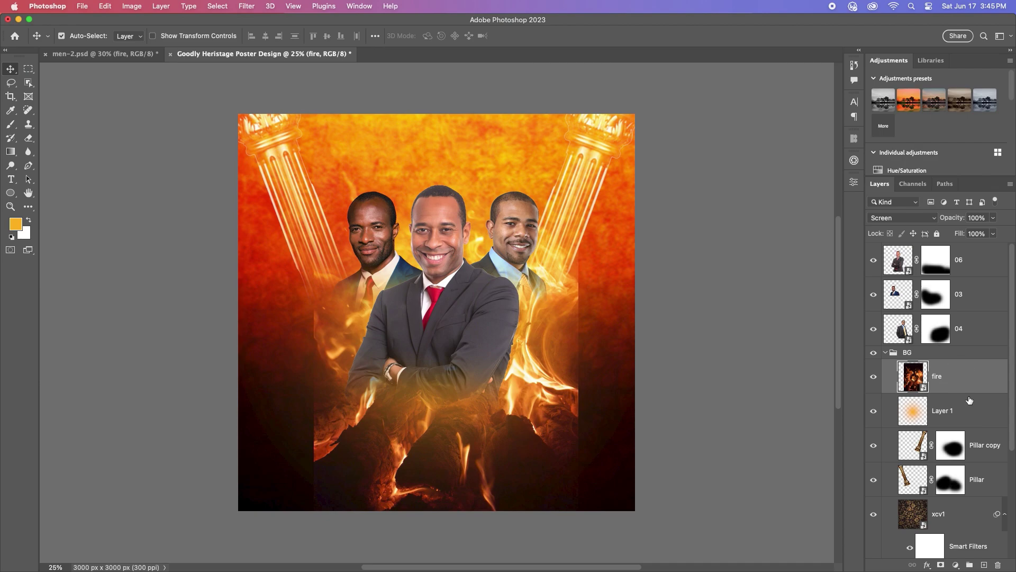
{"action": "key", "text": "super+j"}
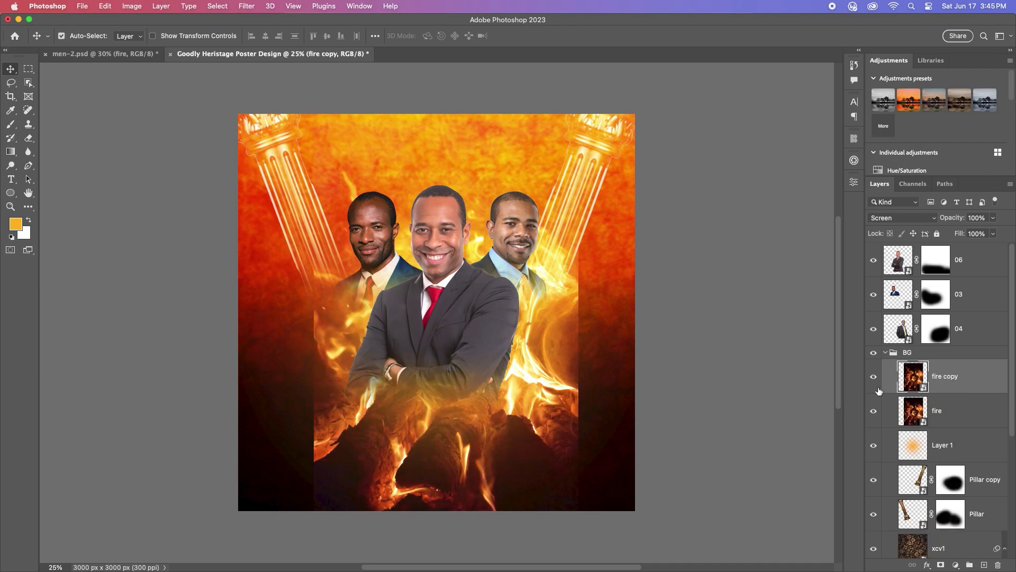
{"action": "left_click", "coordinate": [874, 378]}
Step: Mask the fire layer and brush away its flames across the lower poster
{"action": "left_click", "coordinate": [947, 411]}
{"action": "left_click", "coordinate": [941, 565]}
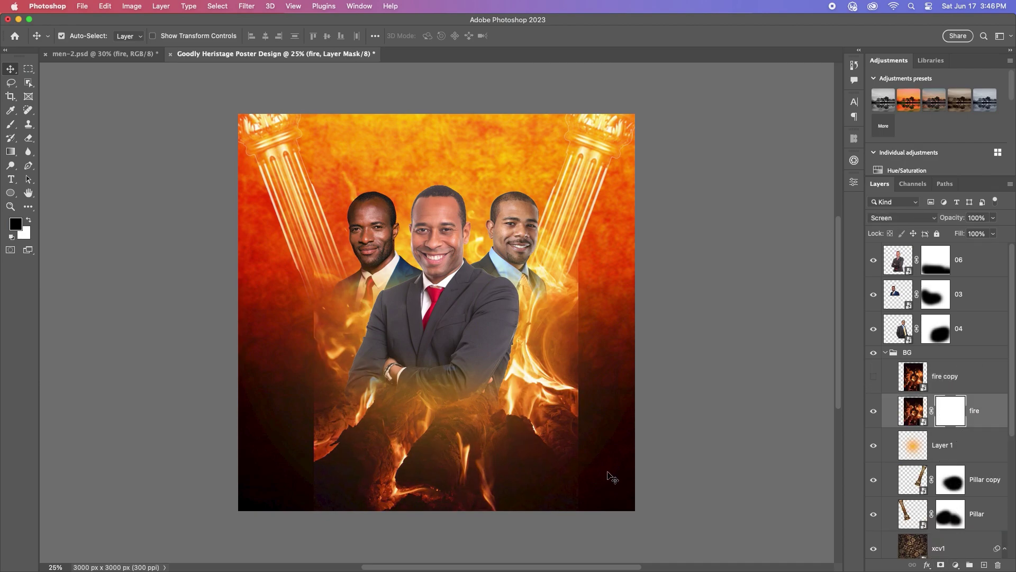
{"action": "left_click", "coordinate": [11, 125]}
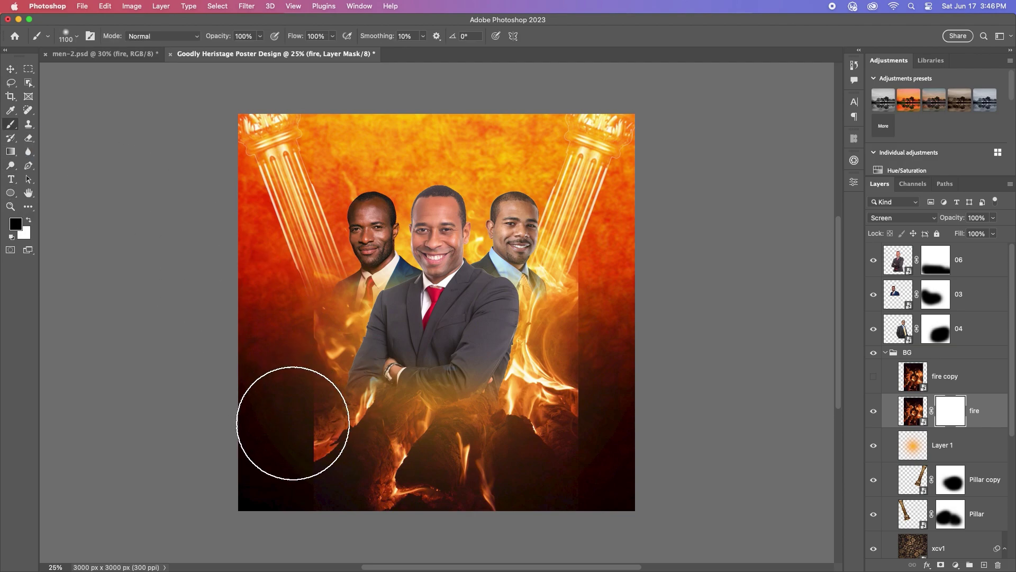
{"action": "mouse_move", "coordinate": [295, 419]}
{"action": "left_mouse_down"}
{"action": "mouse_move", "coordinate": [332, 219]}
{"action": "mouse_move", "coordinate": [301, 283]}
{"action": "mouse_move", "coordinate": [302, 404]}
{"action": "mouse_move", "coordinate": [362, 463]}
{"action": "mouse_move", "coordinate": [351, 461]}
{"action": "mouse_move", "coordinate": [433, 480]}
{"action": "mouse_move", "coordinate": [408, 465]}
{"action": "left_mouse_up"}
{"action": "mouse_move", "coordinate": [625, 264]}
{"action": "left_mouse_down"}
{"action": "mouse_move", "coordinate": [550, 406]}
{"action": "mouse_move", "coordinate": [426, 445]}
{"action": "mouse_move", "coordinate": [273, 374]}
{"action": "mouse_move", "coordinate": [336, 410]}
{"action": "mouse_move", "coordinate": [497, 436]}
{"action": "mouse_move", "coordinate": [594, 397]}
{"action": "mouse_move", "coordinate": [452, 445]}
{"action": "mouse_move", "coordinate": [260, 376]}
{"action": "mouse_move", "coordinate": [238, 344]}
{"action": "left_mouse_up"}
Step: Show the fire copy, mask it, and paint black over its lower-right and bottom flames
{"action": "left_click", "coordinate": [888, 382]}
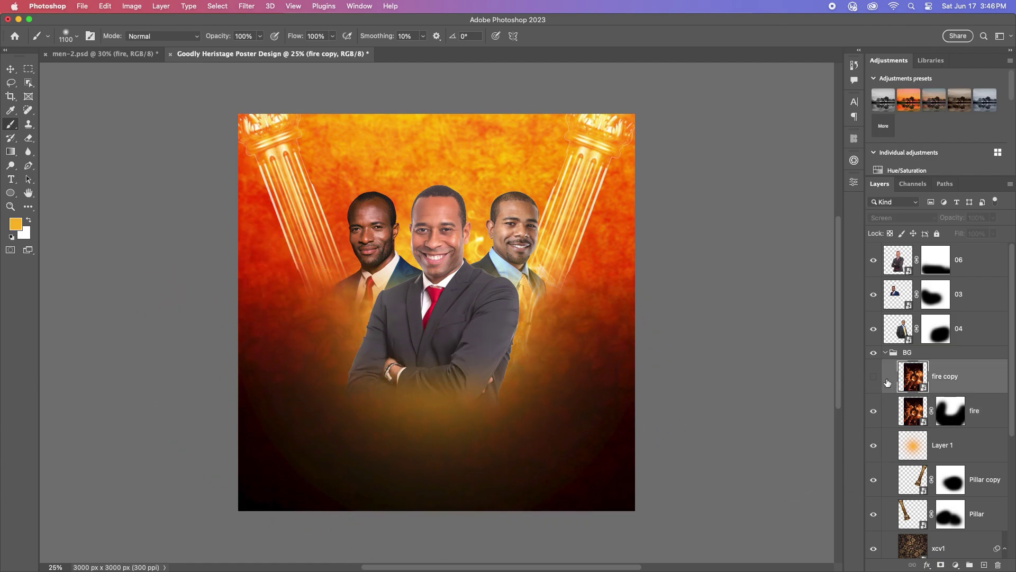
{"action": "left_click", "coordinate": [875, 379]}
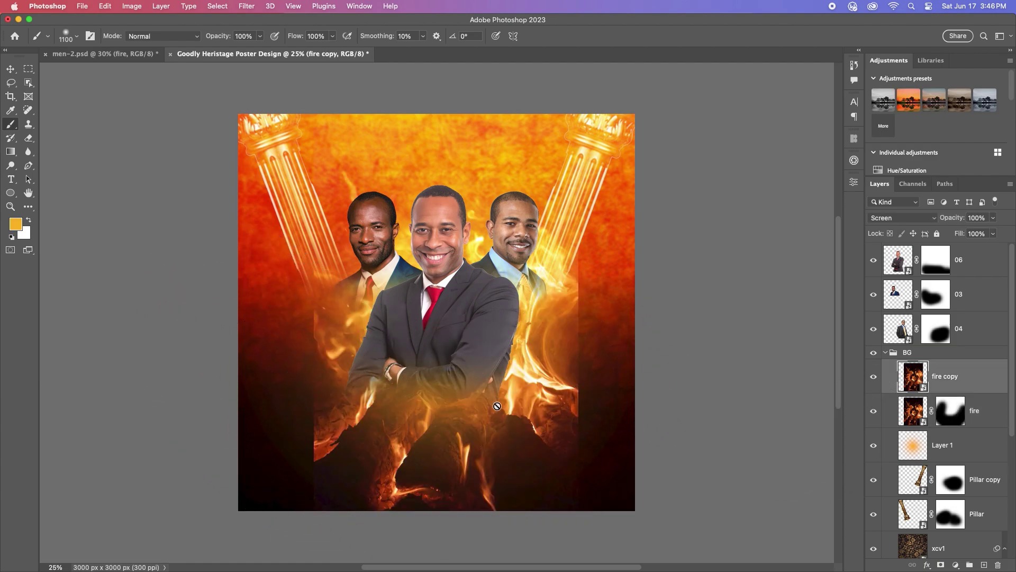
{"action": "left_click", "coordinate": [942, 566]}
{"action": "key", "text": "d"}
{"action": "key", "text": "x"}
{"action": "mouse_move", "coordinate": [579, 420]}
{"action": "left_mouse_down"}
{"action": "mouse_move", "coordinate": [592, 207]}
{"action": "mouse_move", "coordinate": [585, 156]}
{"action": "left_mouse_up"}
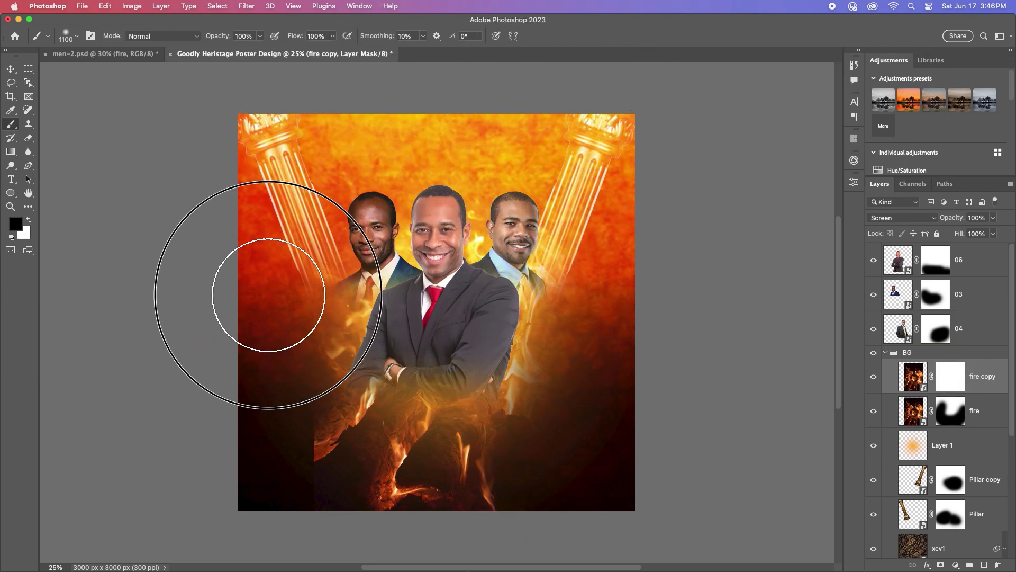
{"action": "mouse_move", "coordinate": [257, 391]}
{"action": "left_mouse_down"}
{"action": "mouse_move", "coordinate": [264, 418]}
{"action": "mouse_move", "coordinate": [364, 483]}
{"action": "mouse_move", "coordinate": [505, 478]}
{"action": "mouse_move", "coordinate": [295, 460]}
{"action": "mouse_move", "coordinate": [303, 436]}
{"action": "mouse_move", "coordinate": [462, 468]}
{"action": "mouse_move", "coordinate": [543, 467]}
{"action": "mouse_move", "coordinate": [303, 441]}
{"action": "mouse_move", "coordinate": [267, 411]}
{"action": "mouse_move", "coordinate": [372, 459]}
{"action": "mouse_move", "coordinate": [563, 451]}
{"action": "mouse_move", "coordinate": [599, 424]}
{"action": "mouse_move", "coordinate": [370, 460]}
{"action": "mouse_move", "coordinate": [362, 449]}
{"action": "mouse_move", "coordinate": [563, 430]}
{"action": "left_mouse_up"}
{"action": "left_click", "coordinate": [10, 69]}
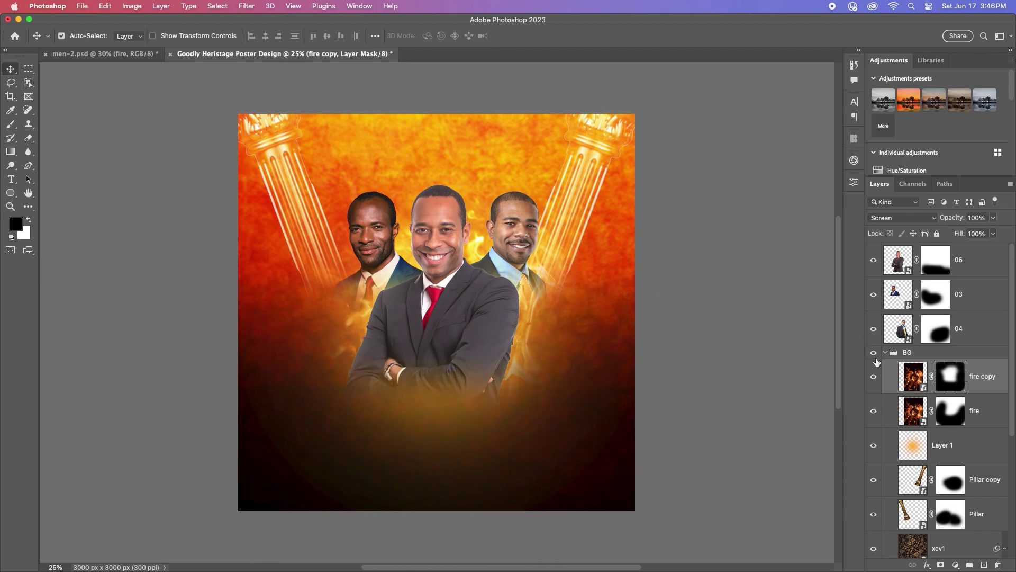
{"action": "left_click", "coordinate": [913, 377]}
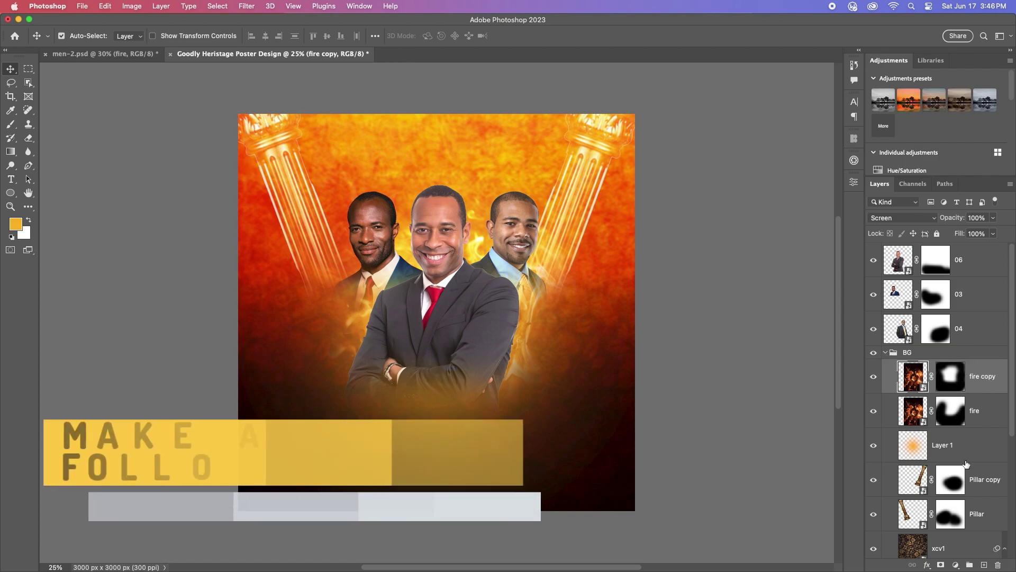
Step: Add Layer 2, paint the poster edges and bottom black, and set its opacity to 50%
{"action": "left_click", "coordinate": [984, 565]}
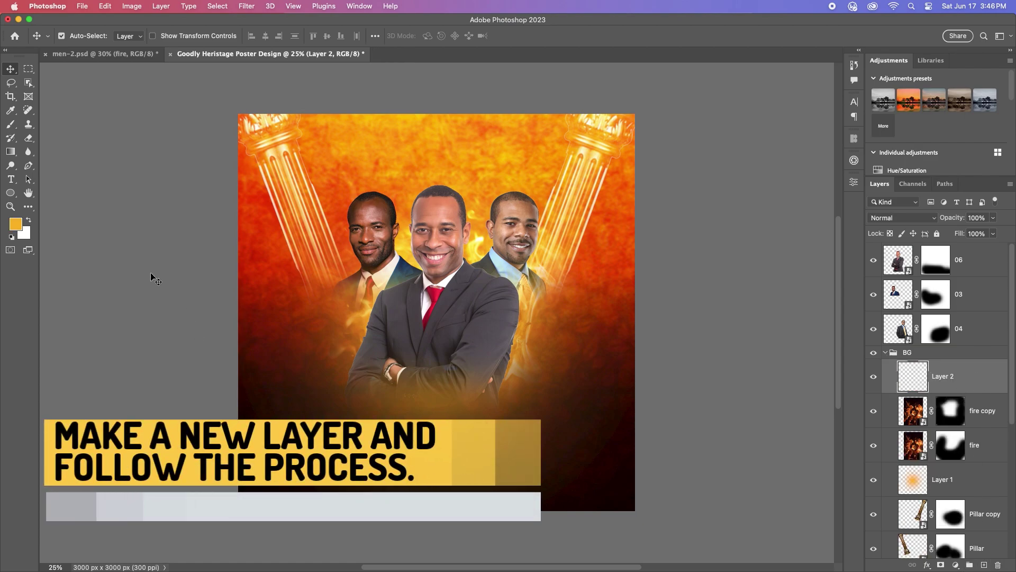
{"action": "left_click", "coordinate": [18, 128]}
{"action": "left_click", "coordinate": [15, 224]}
{"action": "mouse_move", "coordinate": [593, 317]}
{"action": "left_mouse_down"}
{"action": "mouse_move", "coordinate": [281, 436]}
{"action": "mouse_move", "coordinate": [408, 408]}
{"action": "mouse_move", "coordinate": [601, 465]}
{"action": "mouse_move", "coordinate": [240, 407]}
{"action": "mouse_move", "coordinate": [182, 277]}
{"action": "mouse_move", "coordinate": [193, 134]}
{"action": "mouse_move", "coordinate": [359, 62]}
{"action": "mouse_move", "coordinate": [533, 56]}
{"action": "mouse_move", "coordinate": [657, 84]}
{"action": "mouse_move", "coordinate": [681, 193]}
{"action": "mouse_move", "coordinate": [673, 383]}
{"action": "mouse_move", "coordinate": [403, 522]}
{"action": "mouse_move", "coordinate": [703, 415]}
{"action": "mouse_move", "coordinate": [667, 429]}
{"action": "mouse_move", "coordinate": [640, 104]}
{"action": "mouse_move", "coordinate": [524, 68]}
{"action": "mouse_move", "coordinate": [191, 86]}
{"action": "mouse_move", "coordinate": [208, 152]}
{"action": "mouse_move", "coordinate": [180, 381]}
{"action": "left_mouse_up"}
{"action": "left_click", "coordinate": [765, 238]}
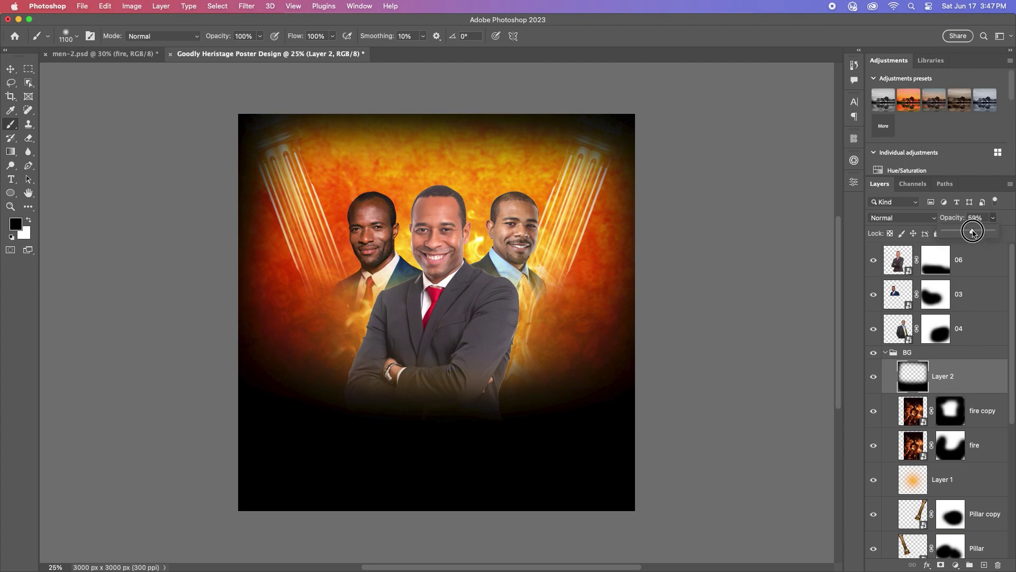
{"action": "left_click_drag", "start_coordinate": [973, 233], "coordinate": [968, 233]}
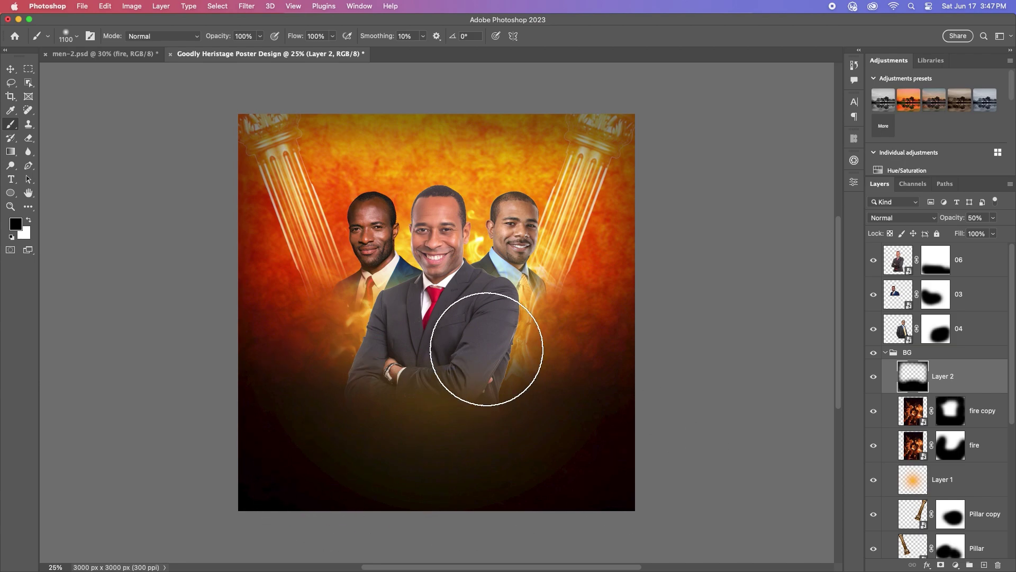
{"action": "left_click", "coordinate": [11, 69]}
{"action": "scroll", "coordinate": [483, 297], "scroll_direction": "up", "scroll_amount": 2}
Step: Open Camera Raw on layer 06: cooler temperature, contrast +40, darker shadows, slightly softer clarity
{"action": "left_click", "coordinate": [427, 214]}
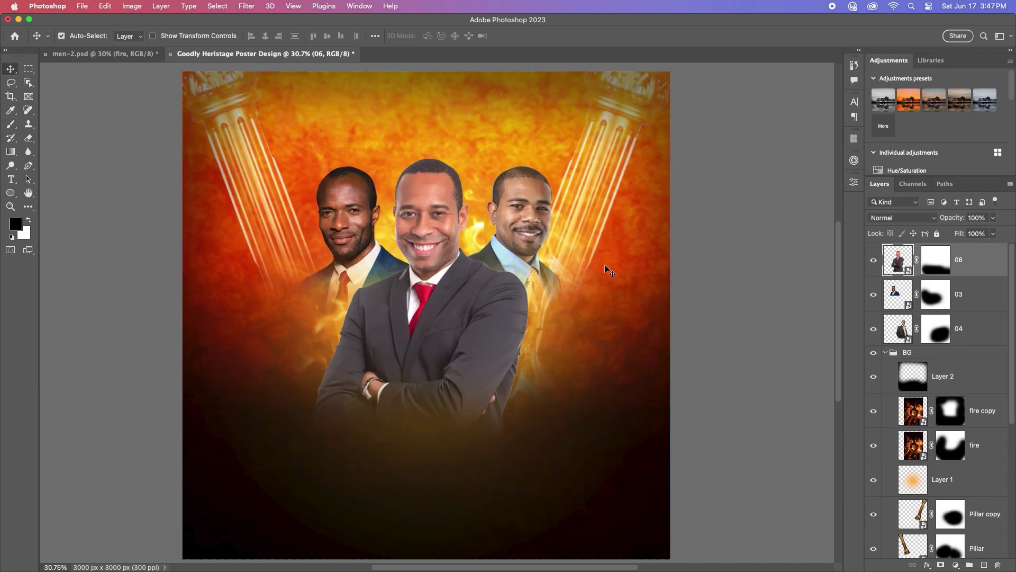
{"action": "left_click", "coordinate": [247, 6]}
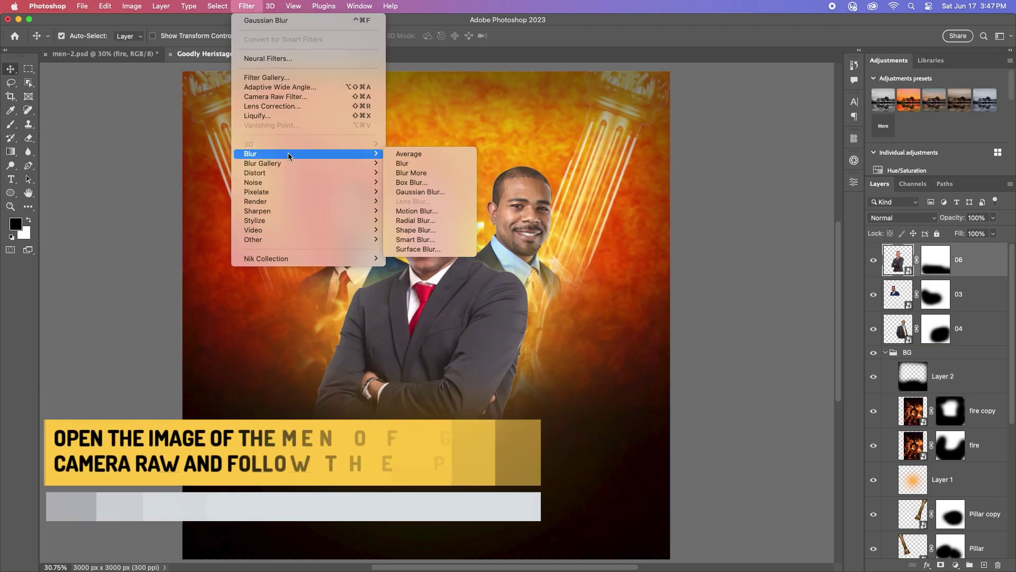
{"action": "left_click", "coordinate": [294, 98]}
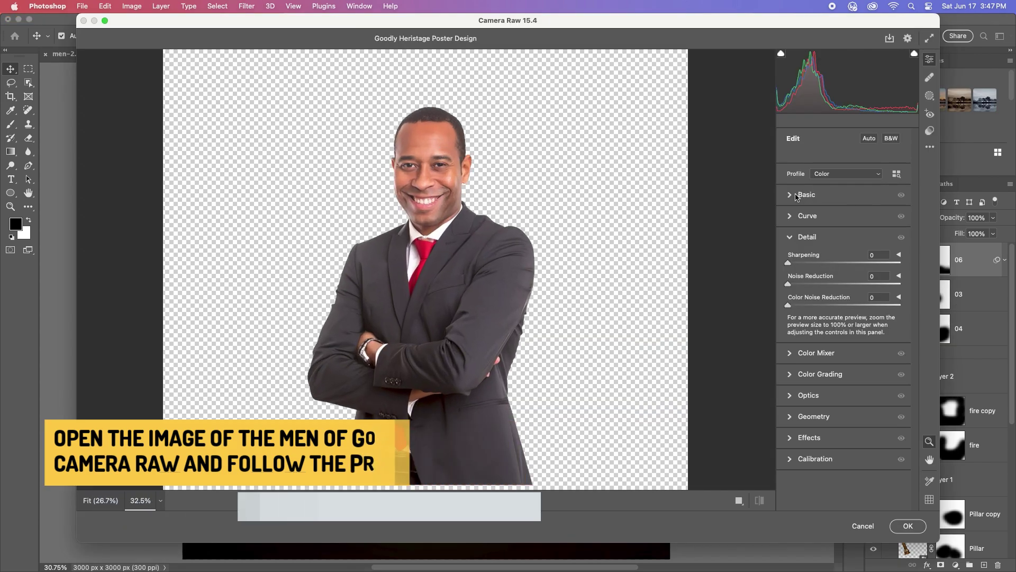
{"action": "left_click_drag", "start_coordinate": [844, 237], "coordinate": [844, 241]}
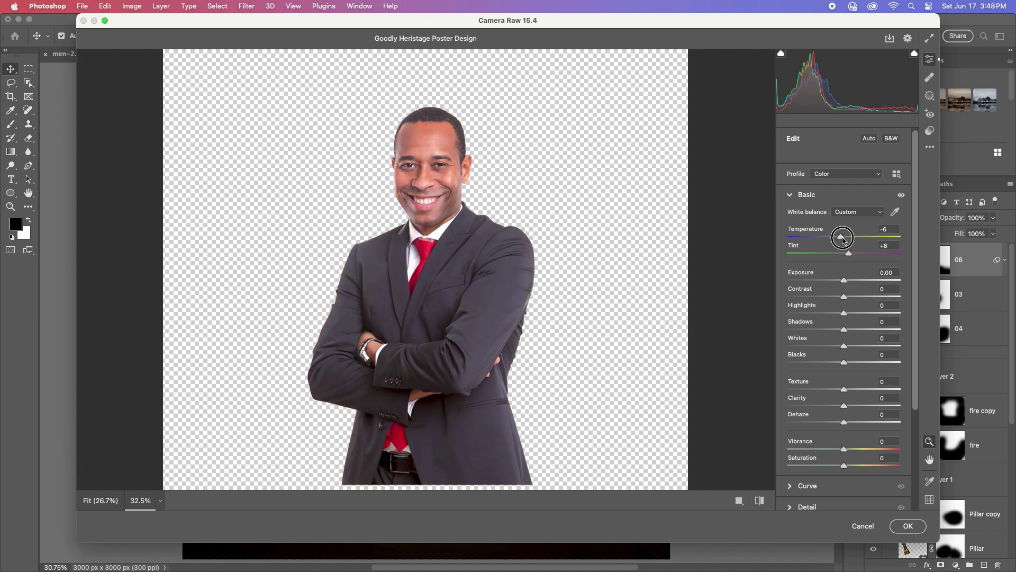
{"action": "left_click_drag", "start_coordinate": [844, 297], "coordinate": [871, 297]}
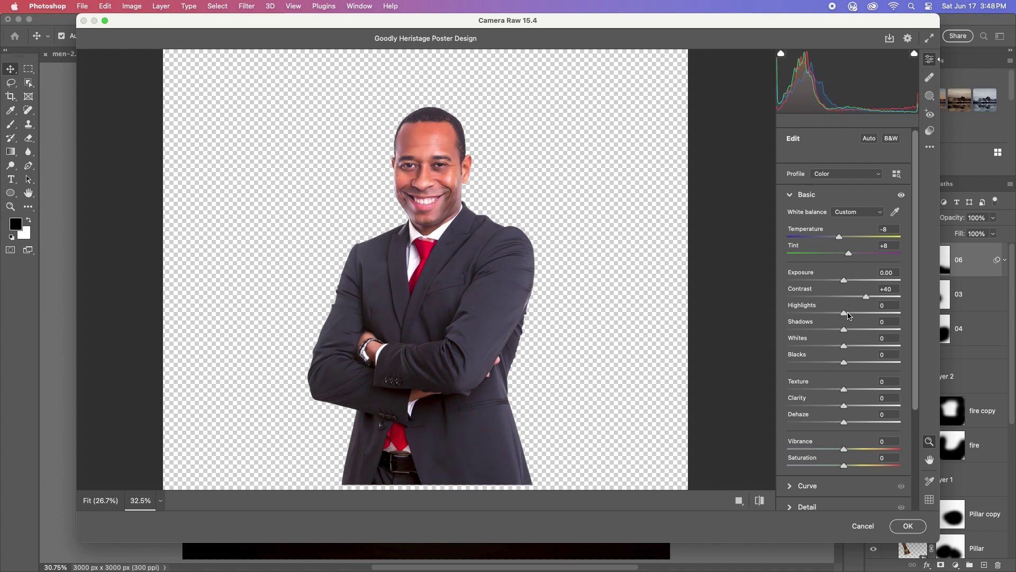
{"action": "left_click_drag", "start_coordinate": [845, 331], "coordinate": [824, 360]}
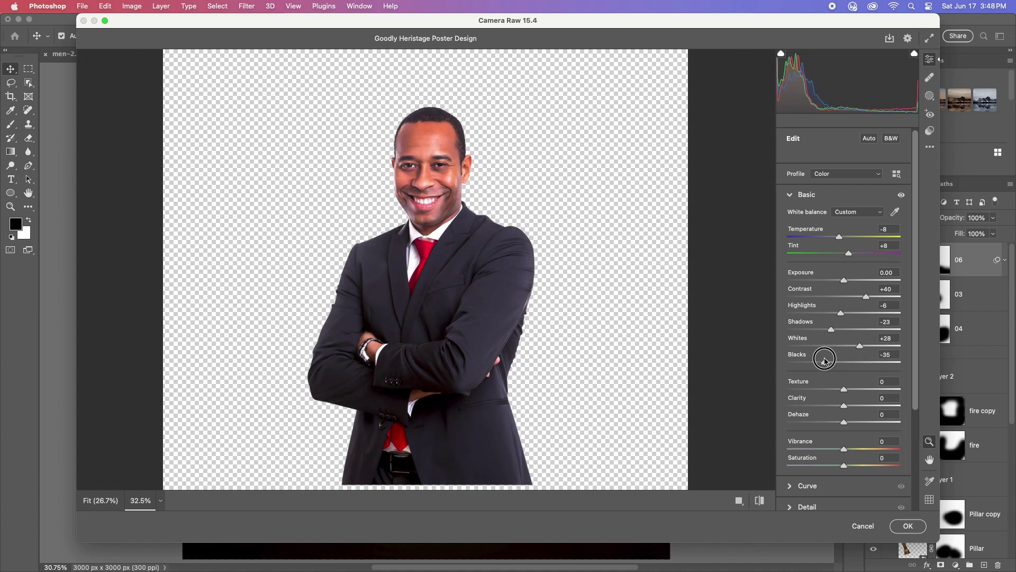
{"action": "left_click_drag", "start_coordinate": [845, 405], "coordinate": [850, 423]}
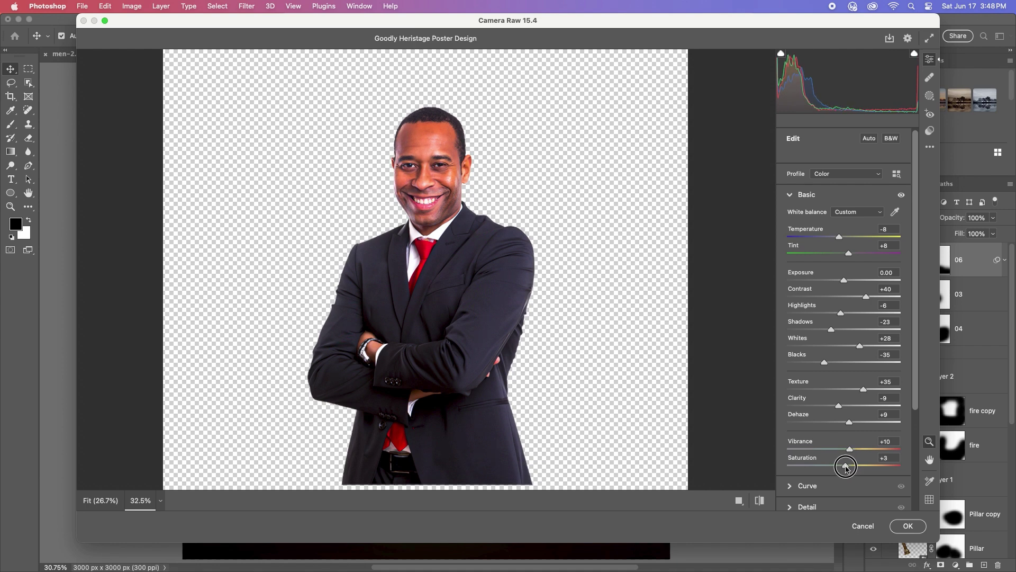
Step: Set Detail sharpening to 70 and apply the Camera Raw filter to layer 06
{"action": "left_click_drag", "start_coordinate": [920, 402], "coordinate": [890, 461]}
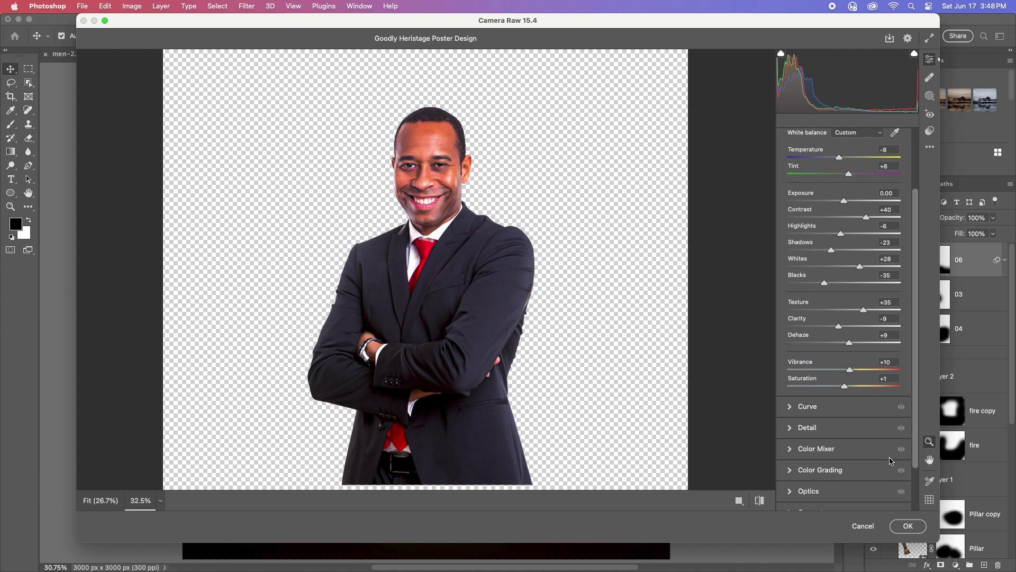
{"action": "left_click", "coordinate": [791, 431]}
{"action": "left_click_drag", "start_coordinate": [827, 260], "coordinate": [840, 262]}
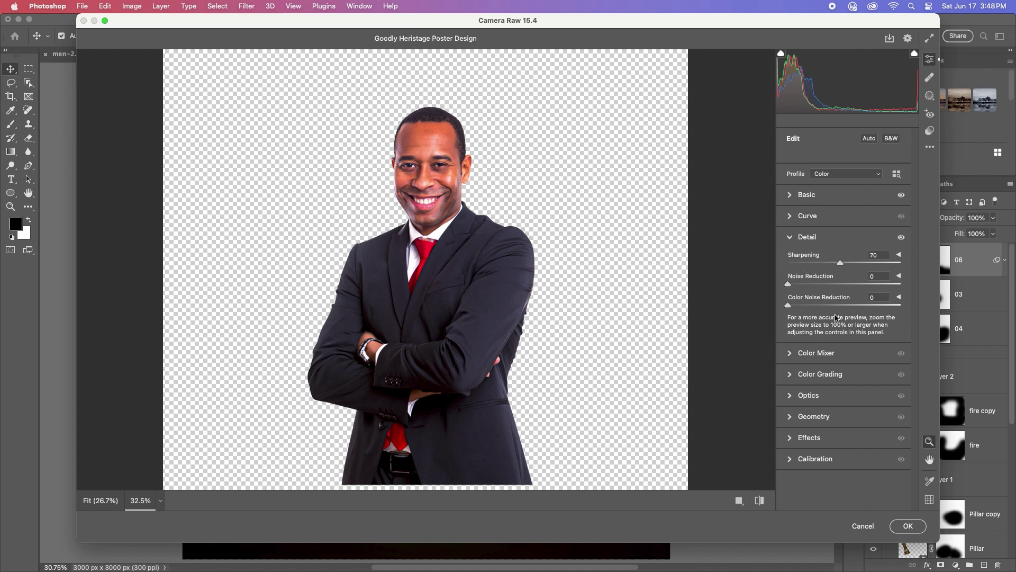
{"action": "left_click", "coordinate": [908, 526]}
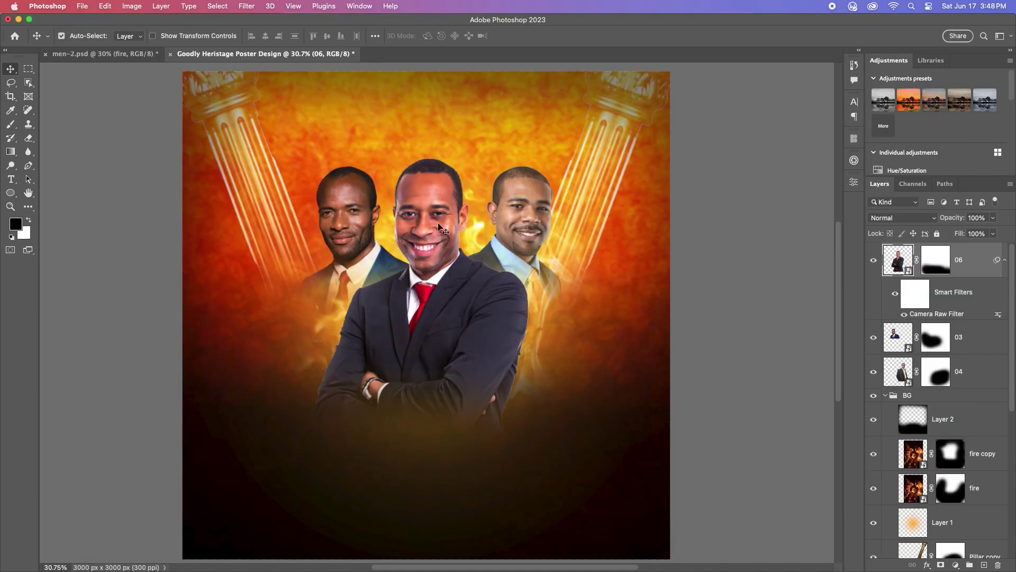
Step: Copy the front man's Camera Raw smart filter onto layer 03
{"action": "scroll", "coordinate": [438, 226], "scroll_direction": "up", "scroll_amount": 2}
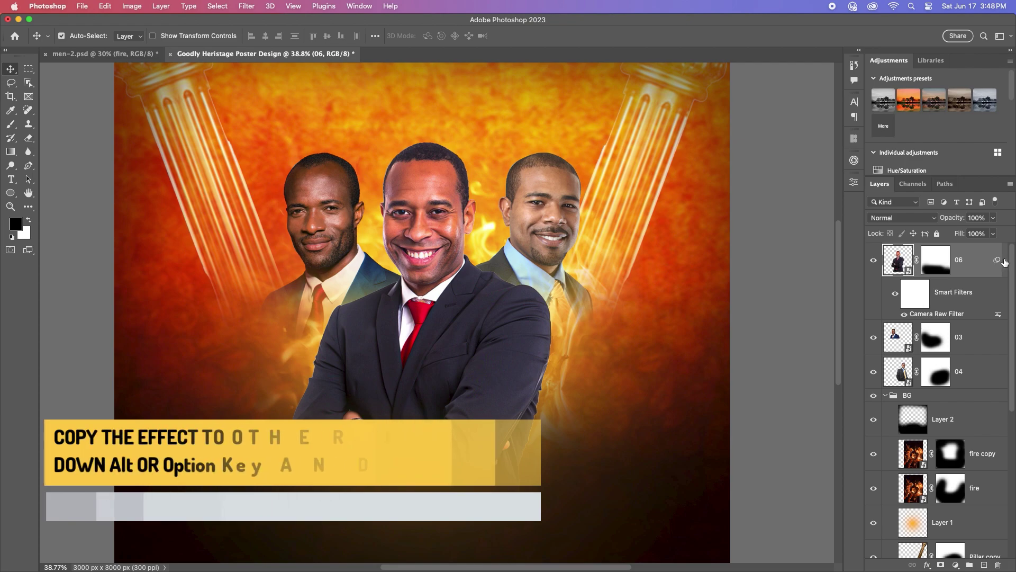
{"action": "left_click", "coordinate": [1004, 261]}
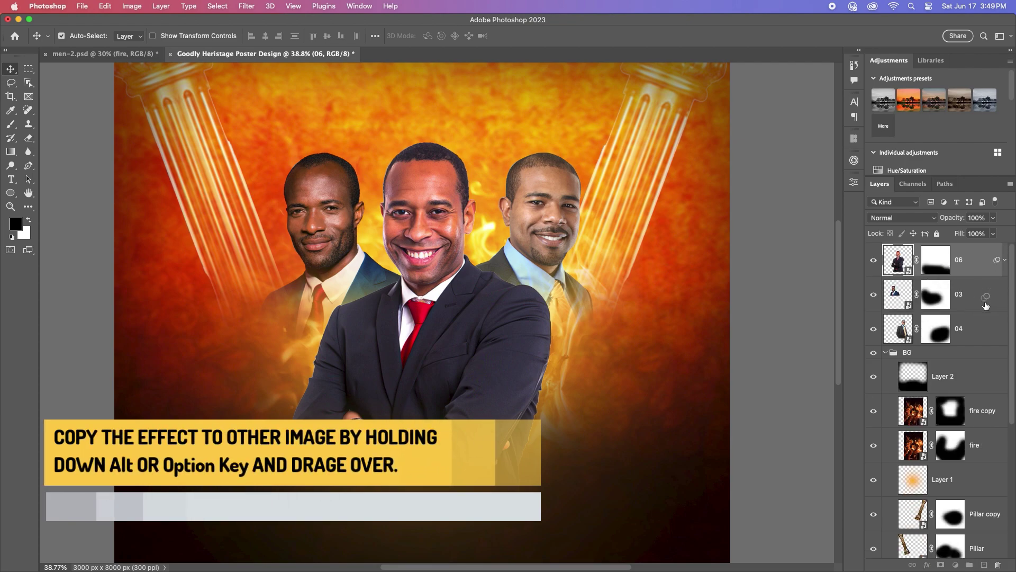
{"action": "left_click_drag", "start_coordinate": [999, 304], "coordinate": [997, 328]}
{"action": "scroll", "coordinate": [589, 294], "scroll_direction": "down", "scroll_amount": 1}
{"action": "scroll", "coordinate": [588, 293], "scroll_direction": "down", "scroll_amount": 1}
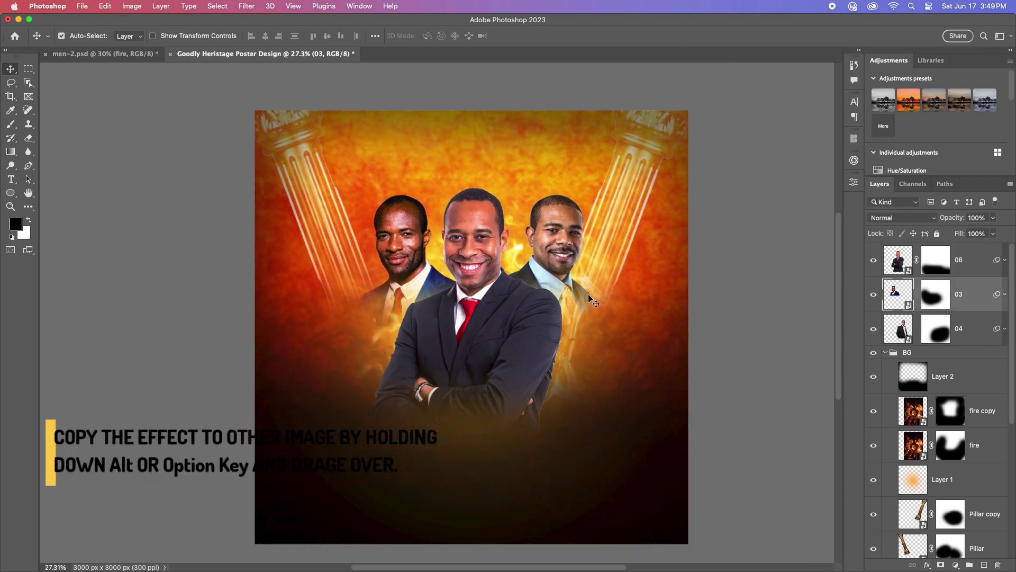
{"action": "scroll", "coordinate": [588, 293], "scroll_direction": "up", "scroll_amount": 1}
Step: Scale all three men's layers together to about 112% and nudge them into place
{"action": "left_click", "coordinate": [976, 335]}
{"action": "left_click", "coordinate": [967, 260], "text": "shift"}
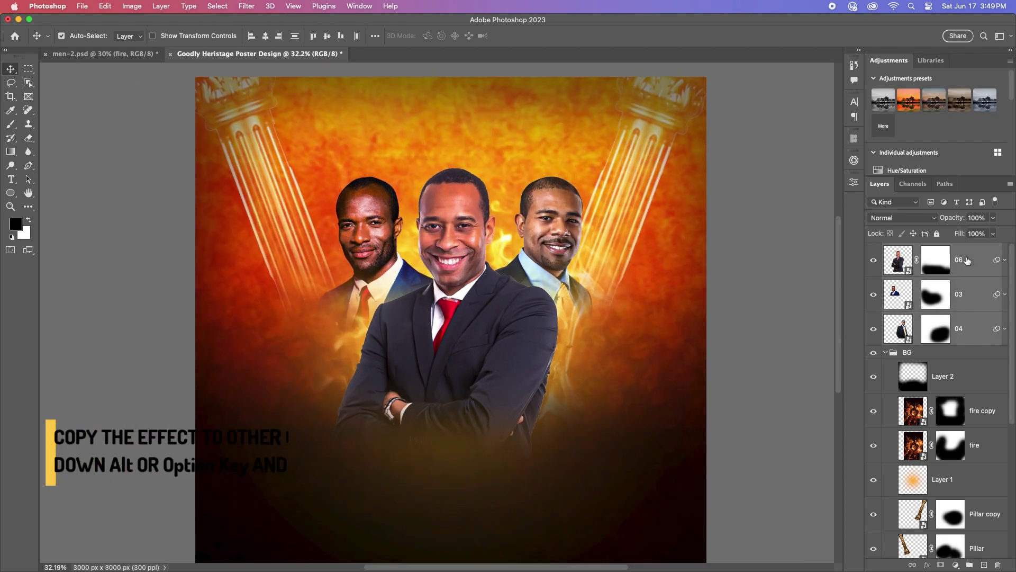
{"action": "key", "text": "super+t"}
{"action": "key", "text": "Return"}
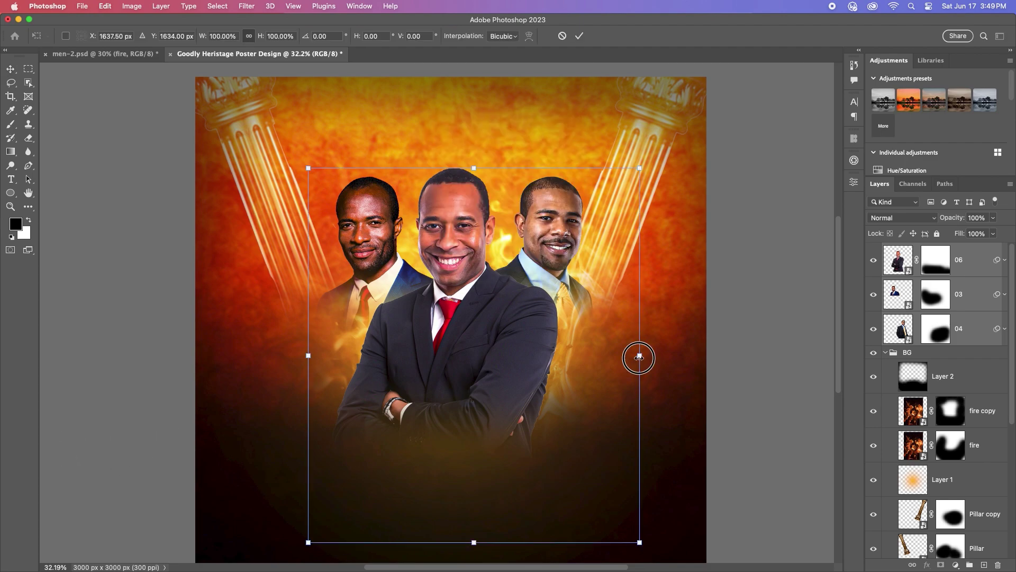
{"action": "left_click_drag", "start_coordinate": [639, 357], "coordinate": [657, 357]}
{"action": "key", "text": "Return"}
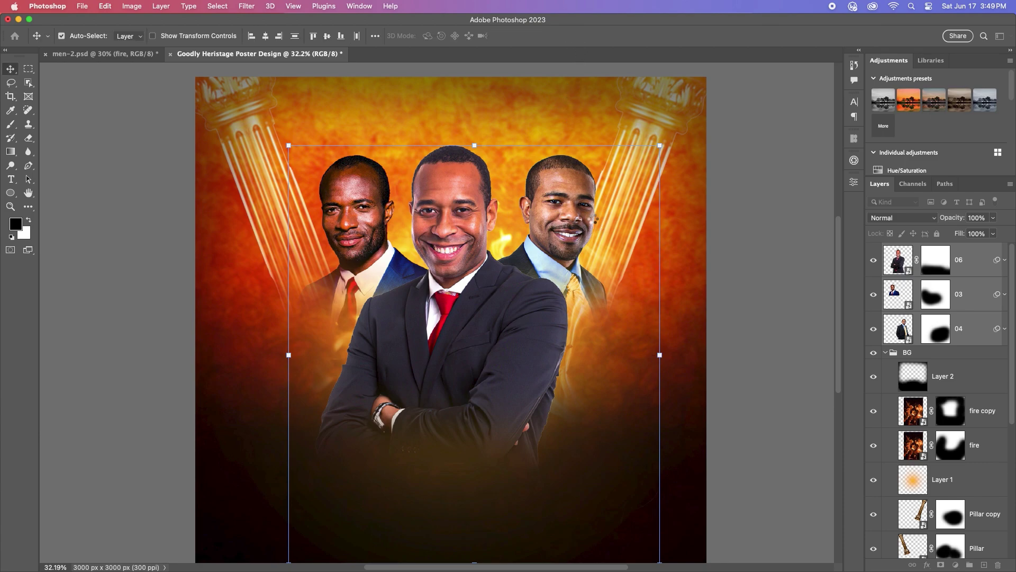
{"action": "left_click_drag", "start_coordinate": [567, 209], "coordinate": [557, 210]}
{"action": "left_click", "coordinate": [566, 208]}
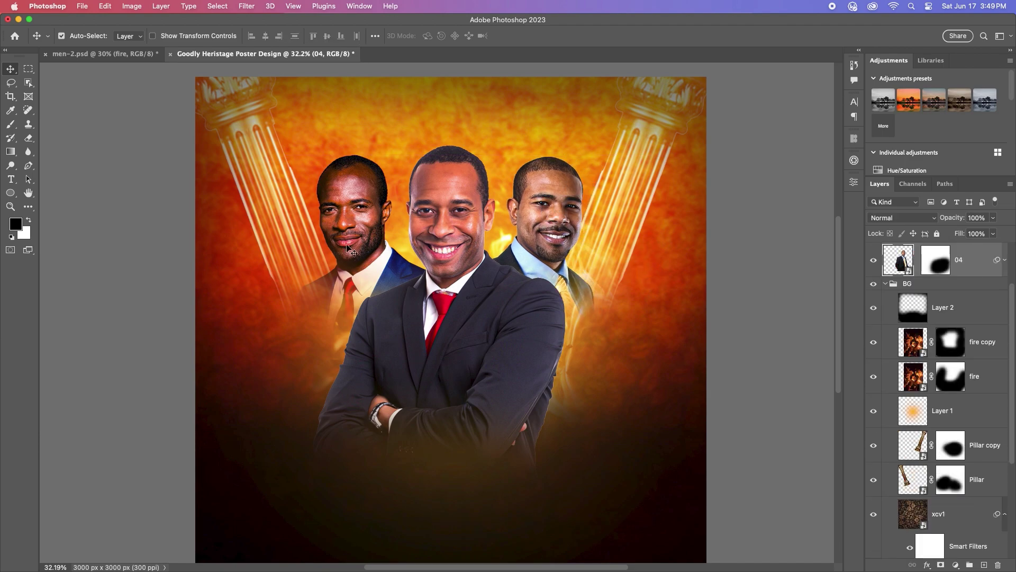
{"action": "left_click_drag", "start_coordinate": [341, 221], "coordinate": [341, 222]}
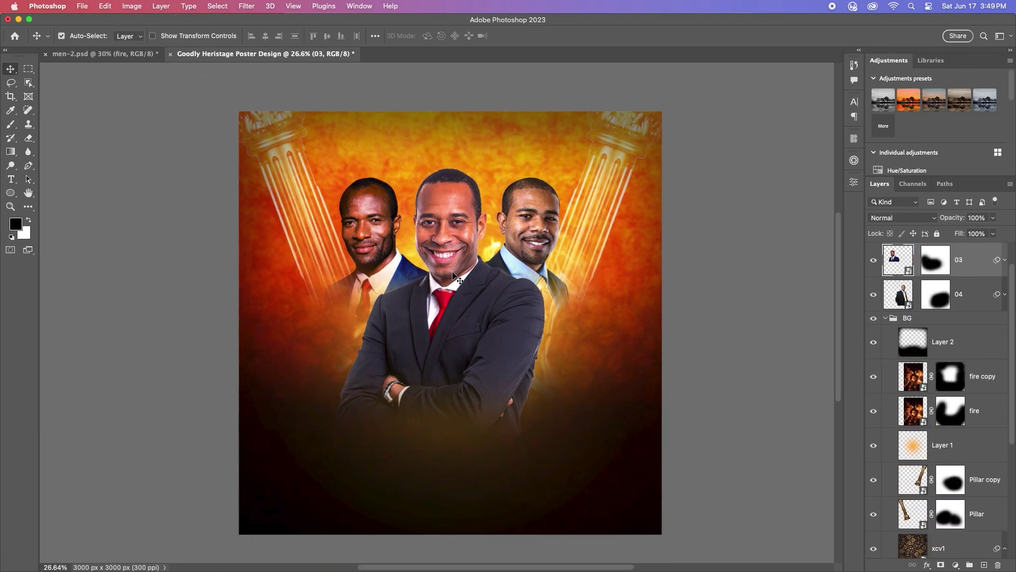
Step: Group the three men's layers and name the group Men Of God
{"action": "left_click", "coordinate": [970, 328], "text": "shift"}
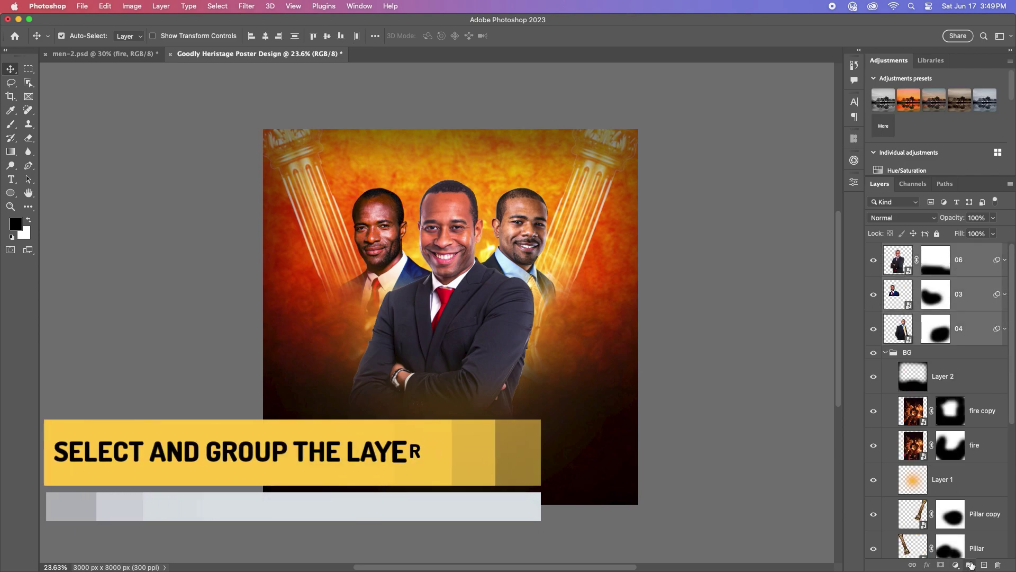
{"action": "key", "text": "super+g"}
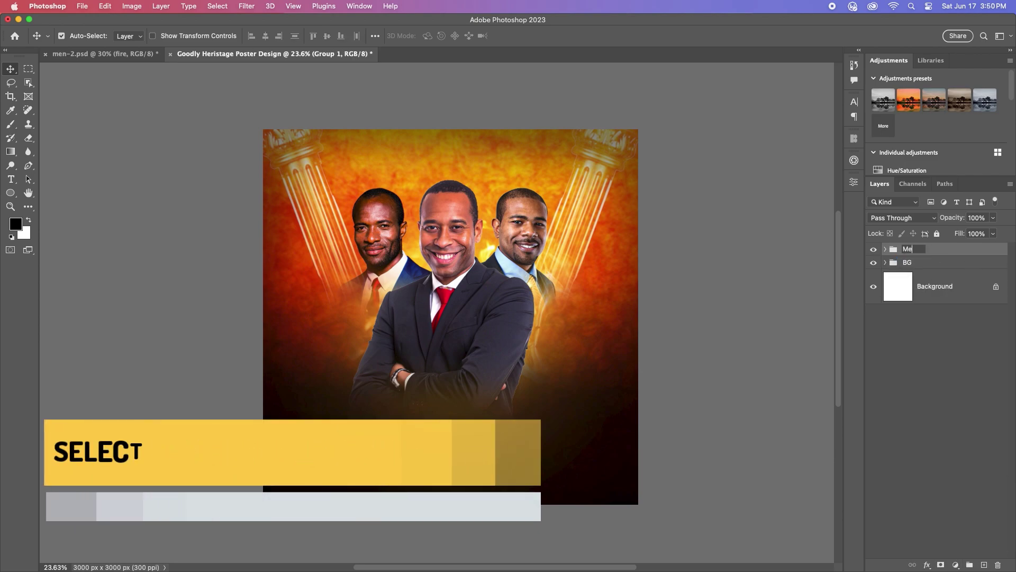
{"action": "type", "text": "Men Of God"}
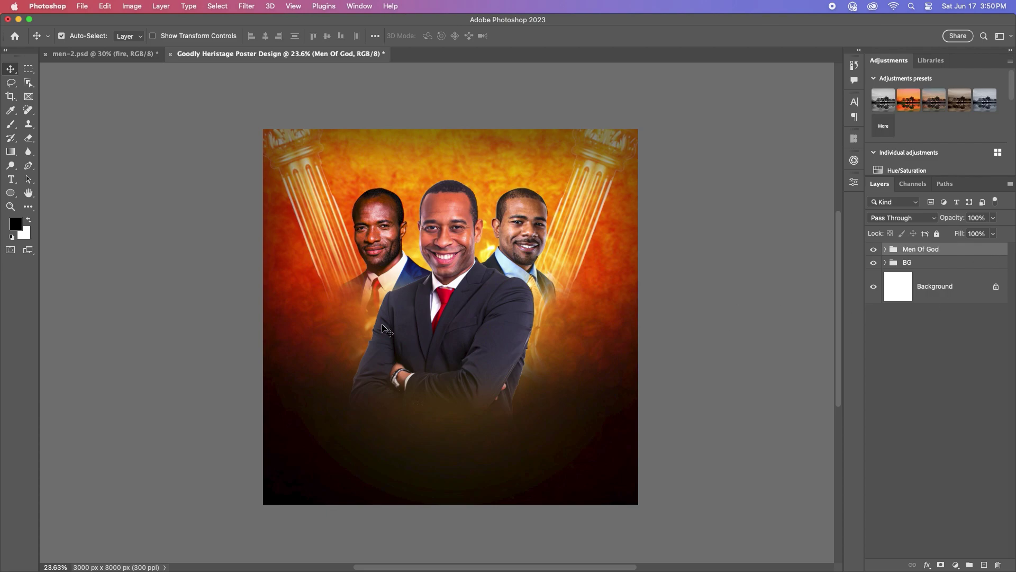
Step: Add a GOODLY title below the men in white (ffffff), Ultrabold, 60 pt
{"action": "left_click_drag", "start_coordinate": [12, 182], "coordinate": [58, 173]}
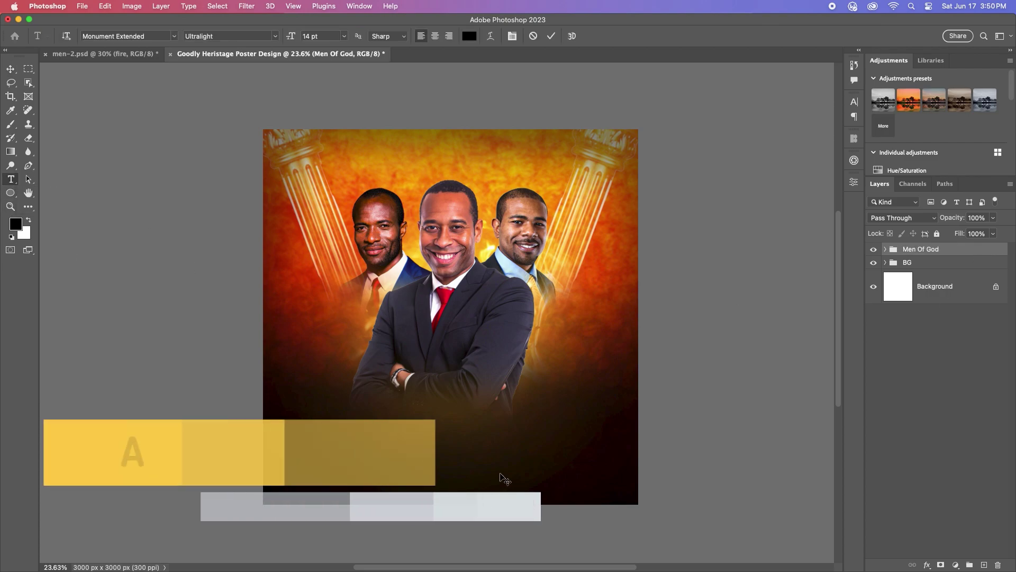
{"action": "left_click", "coordinate": [533, 465]}
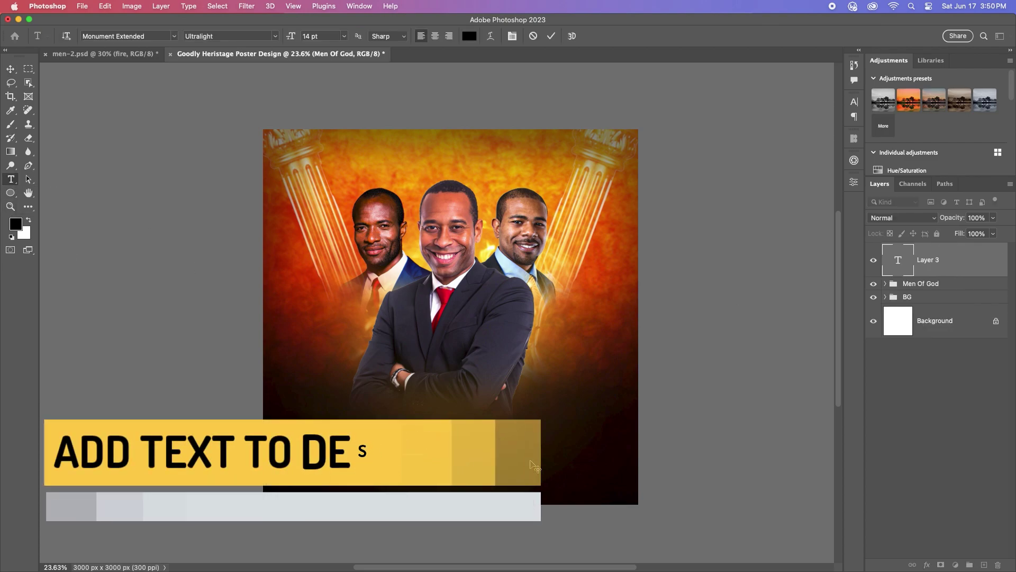
{"action": "key", "text": "super+Return"}
{"action": "key", "text": "v"}
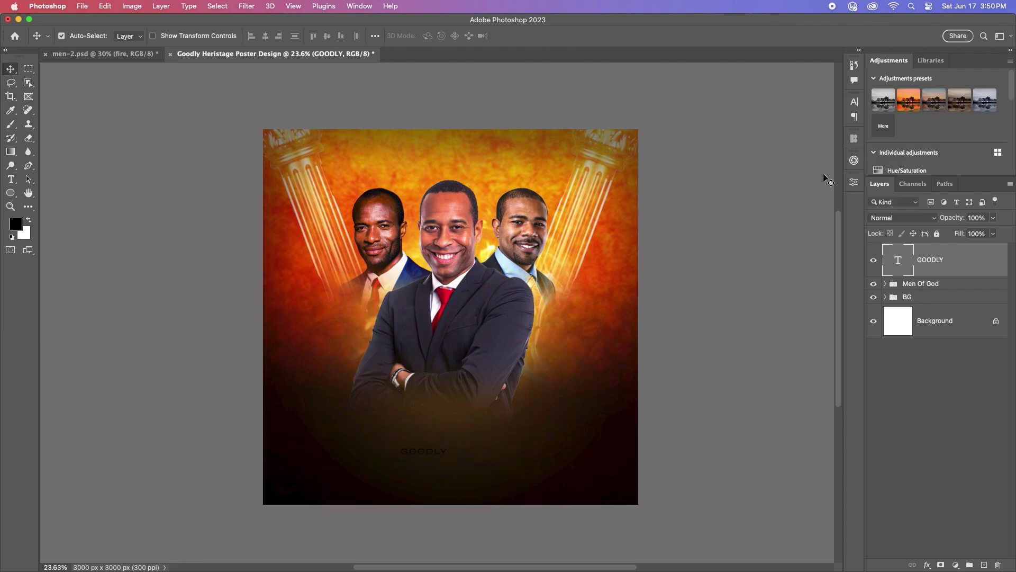
{"action": "left_click", "coordinate": [854, 102]}
{"action": "left_click", "coordinate": [824, 168]}
{"action": "type", "text": "ffffff"}
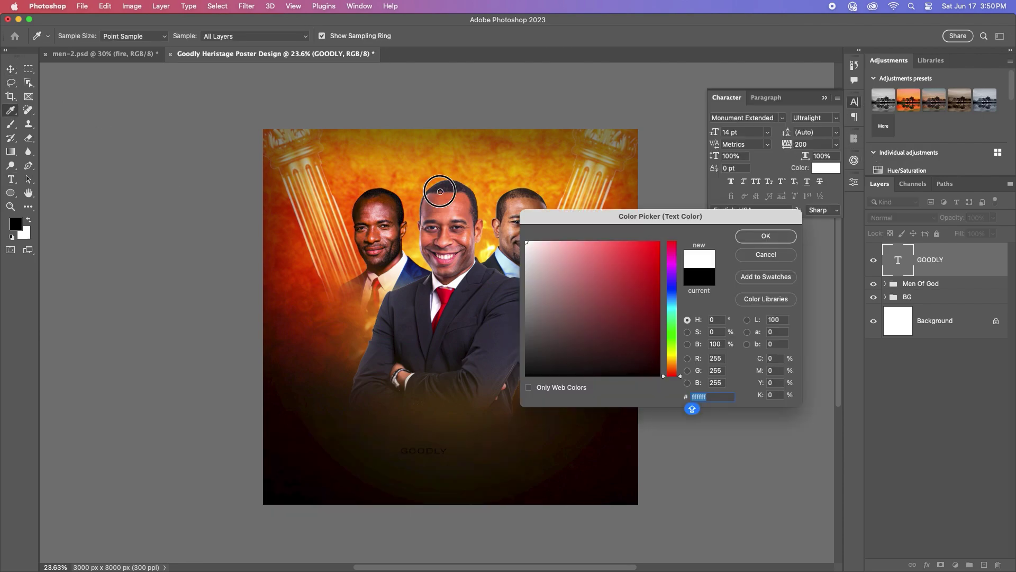
{"action": "left_click", "coordinate": [760, 242]}
{"action": "left_click", "coordinate": [816, 118]}
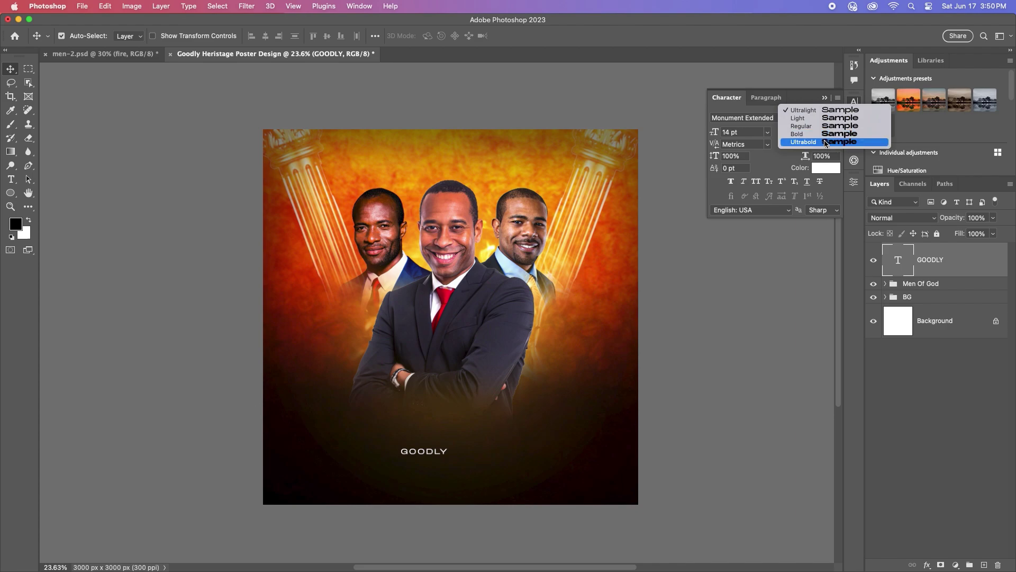
{"action": "left_click", "coordinate": [821, 144]}
{"action": "left_click", "coordinate": [766, 137]}
{"action": "left_click", "coordinate": [740, 296]}
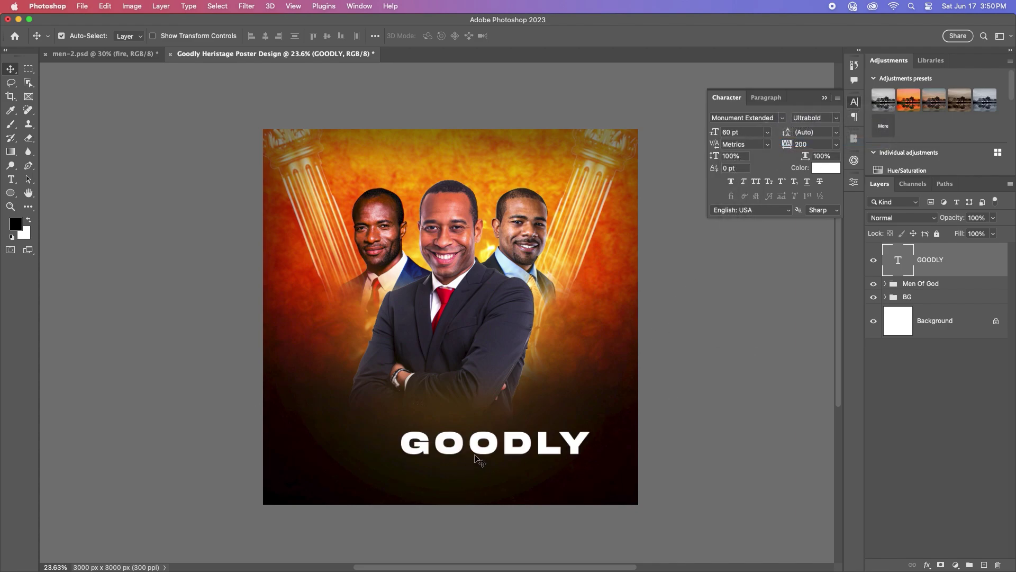
Step: Set GOODLY's tracking to 0 and position it under the men's folded arms, keeping Ultrabold
{"action": "left_click_drag", "start_coordinate": [487, 455], "coordinate": [446, 422]}
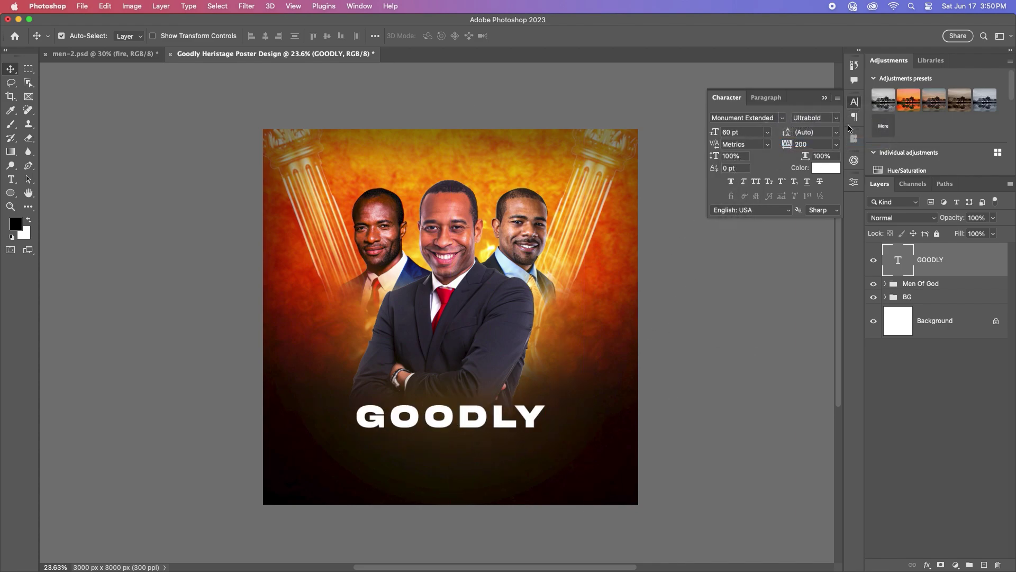
{"action": "left_click", "coordinate": [835, 117]}
{"action": "left_click", "coordinate": [830, 139]}
{"action": "scroll", "coordinate": [531, 379], "scroll_direction": "up", "scroll_amount": 3}
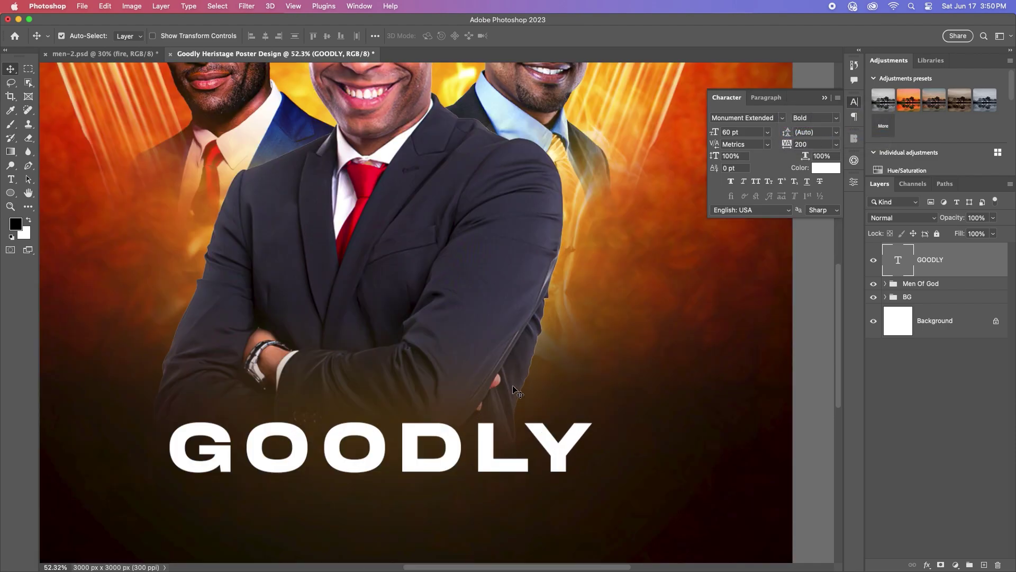
{"action": "left_click", "coordinate": [835, 144]}
{"action": "left_click", "coordinate": [818, 220]}
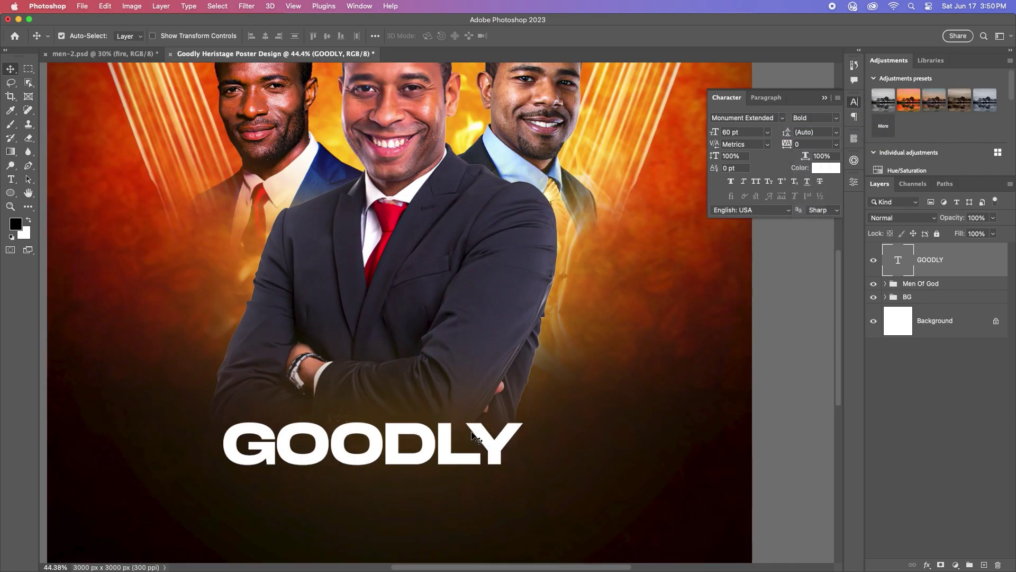
{"action": "left_click_drag", "start_coordinate": [473, 437], "coordinate": [435, 415]}
{"action": "scroll", "coordinate": [435, 415], "scroll_direction": "down", "scroll_amount": 3}
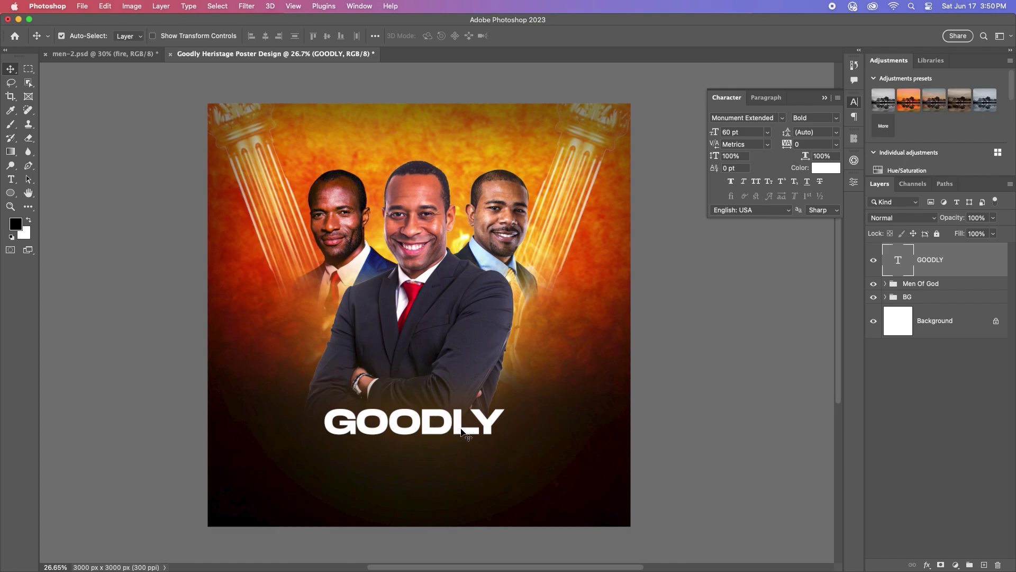
{"action": "left_click", "coordinate": [836, 121]}
{"action": "left_click", "coordinate": [815, 152]}
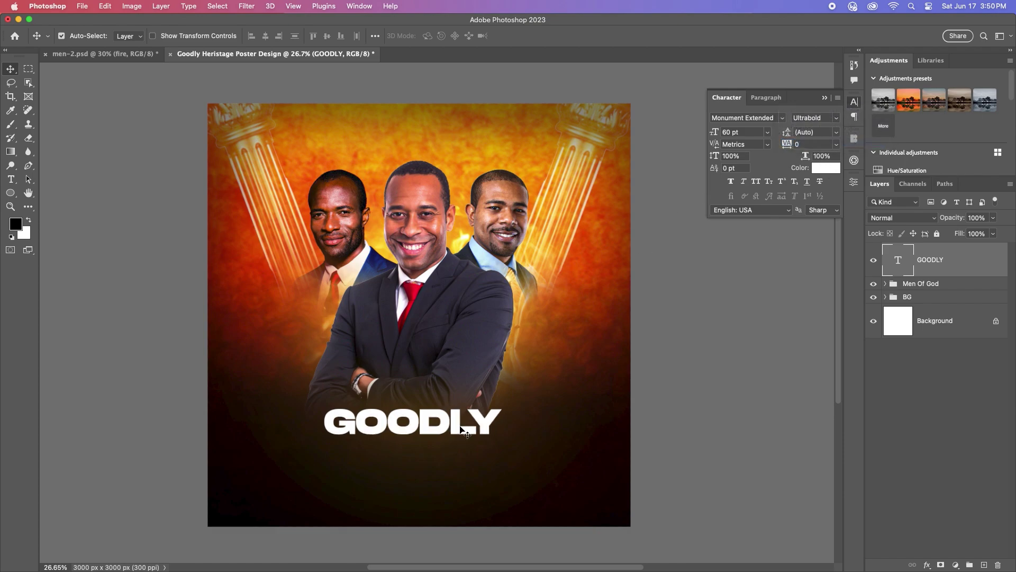
{"action": "key", "text": "super+t"}
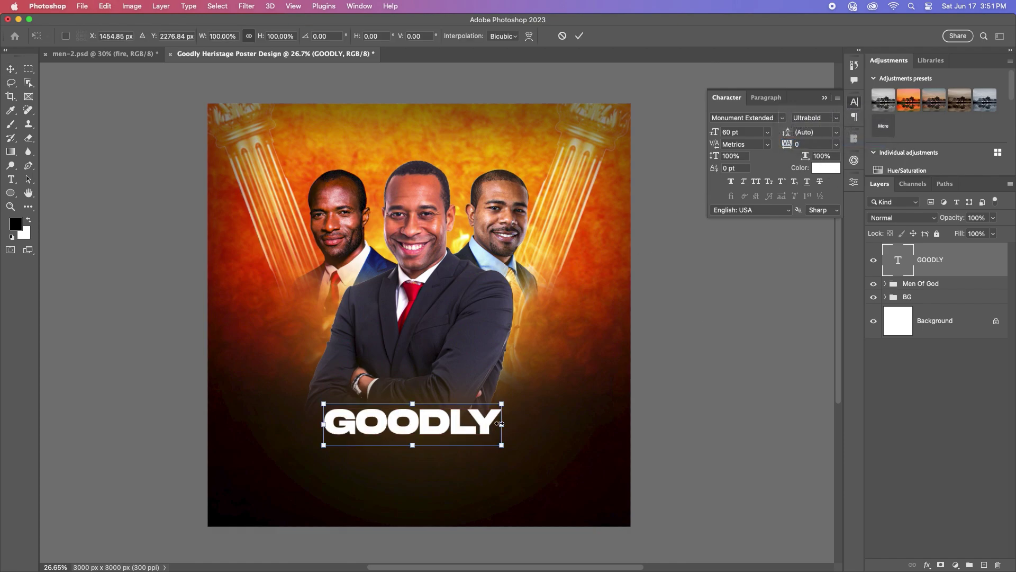
Step: Enlarge GOODLY to about 145% and shift it slightly up and right
{"action": "left_click_drag", "start_coordinate": [500, 423], "coordinate": [545, 416]}
{"action": "key", "text": "Return"}
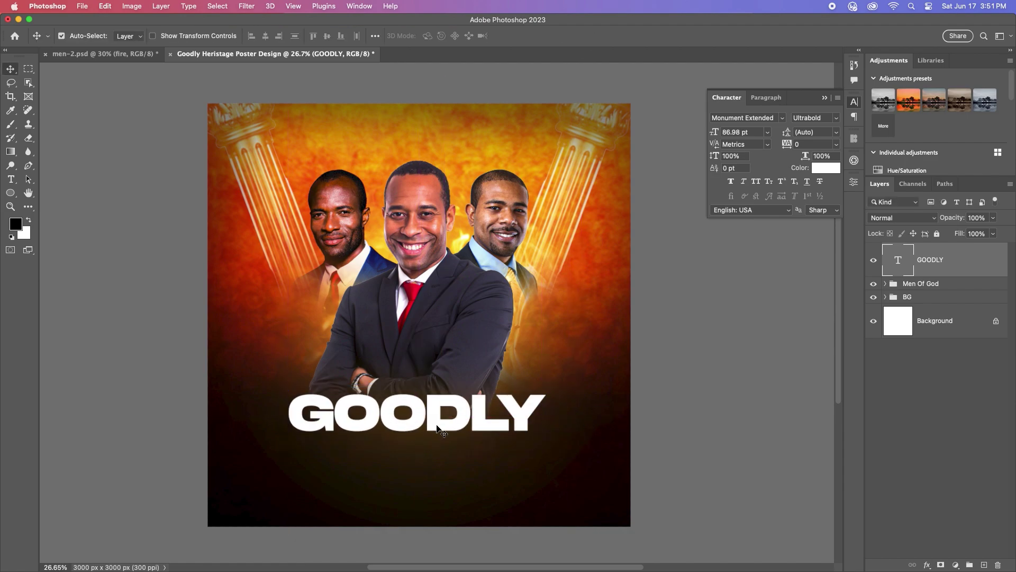
{"action": "left_click_drag", "start_coordinate": [437, 421], "coordinate": [441, 474]}
Step: Retype the duplicated title line as HERITAGE in the Light weight
{"action": "double_click", "coordinate": [441, 453]}
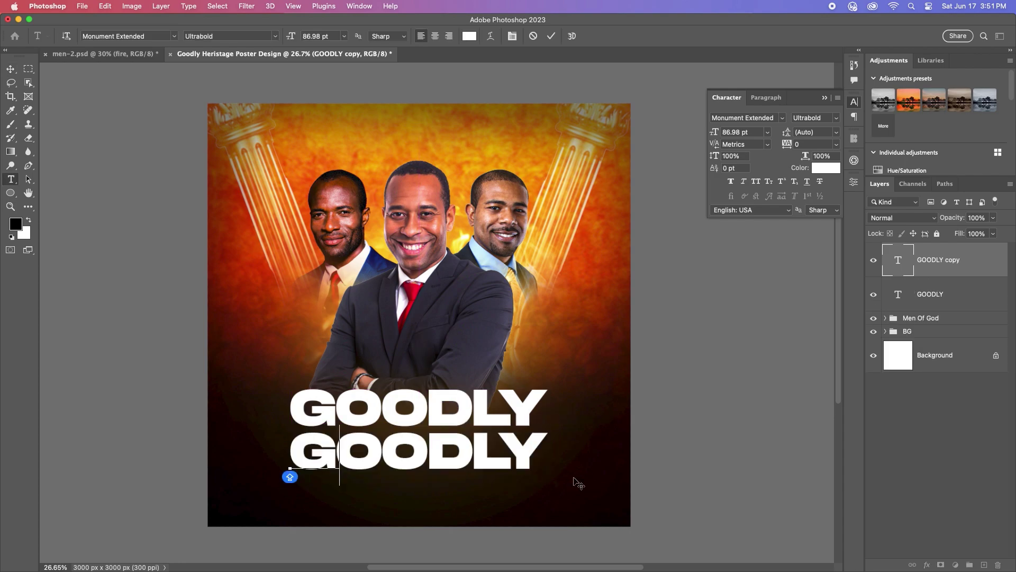
{"action": "type", "text": "HERITAGE"}
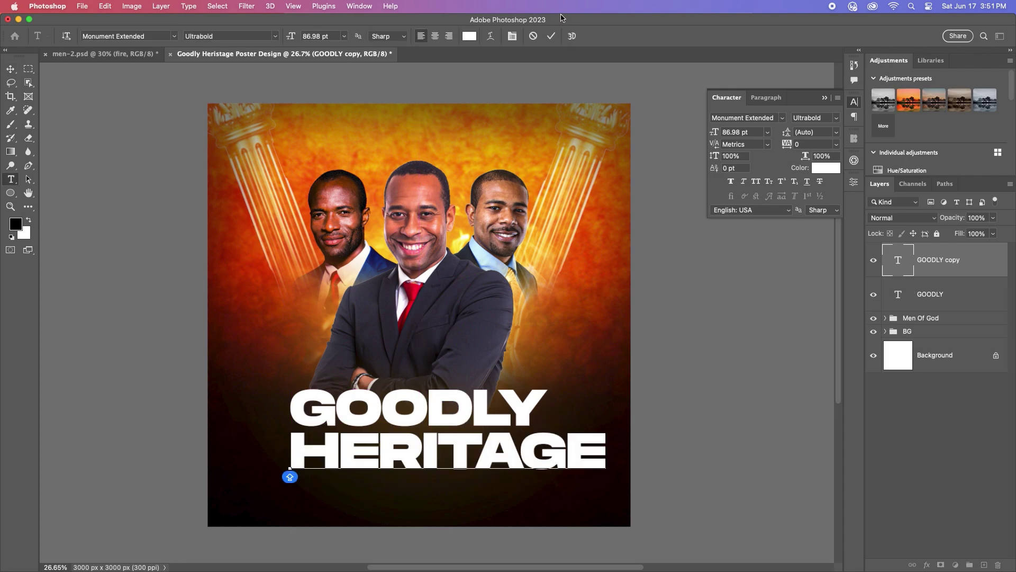
{"action": "left_click", "coordinate": [551, 35]}
{"action": "key", "text": "v"}
{"action": "left_click", "coordinate": [836, 117]}
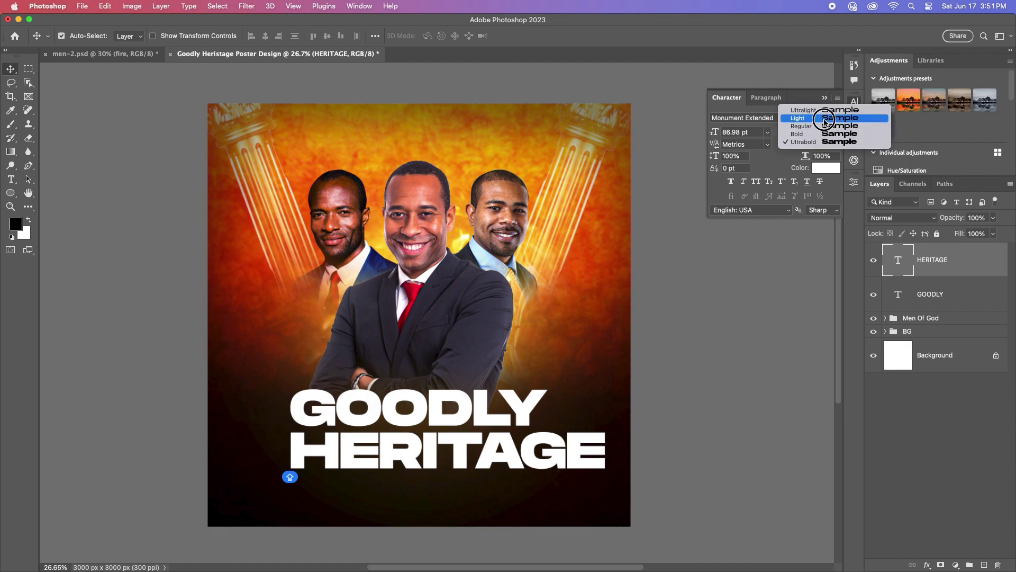
{"action": "left_click", "coordinate": [804, 110]}
Step: Scale HERITAGE down to about 79% (69.03 pt) to match GOODLY's width
{"action": "key", "text": "super+t"}
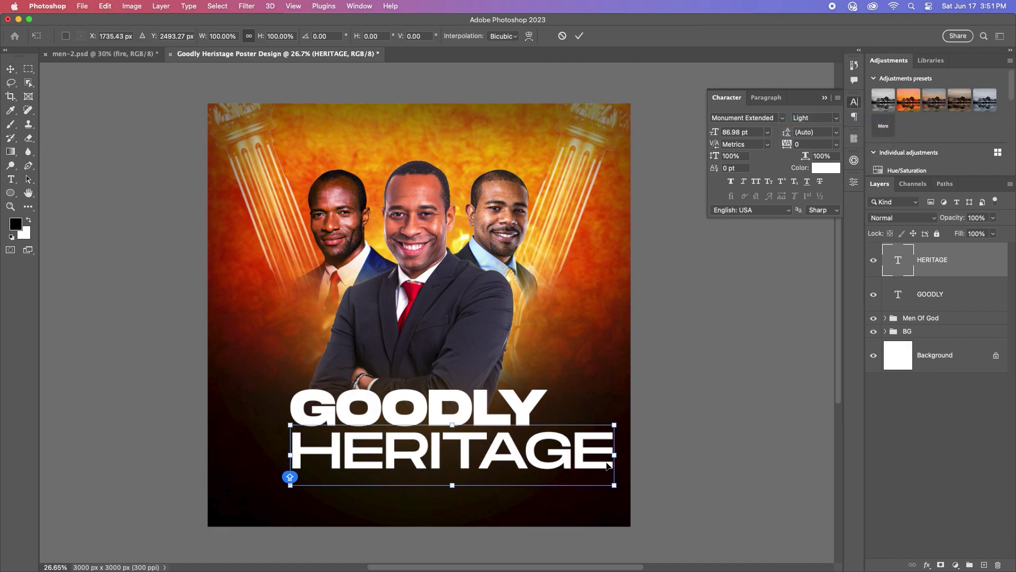
{"action": "left_click_drag", "start_coordinate": [612, 456], "coordinate": [544, 458]}
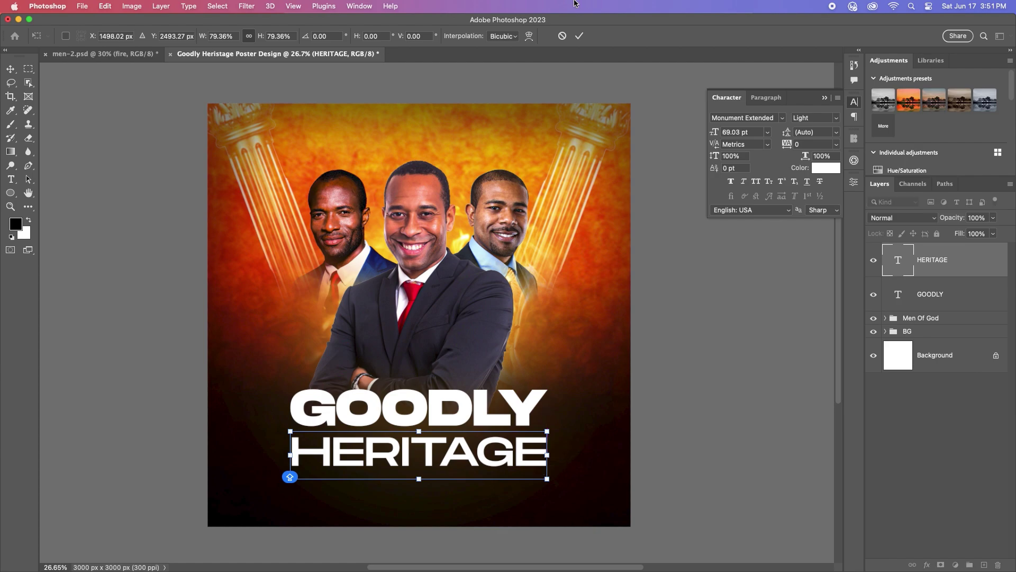
{"action": "key", "text": "Return"}
{"action": "scroll", "coordinate": [420, 363], "scroll_direction": "up", "scroll_amount": 2}
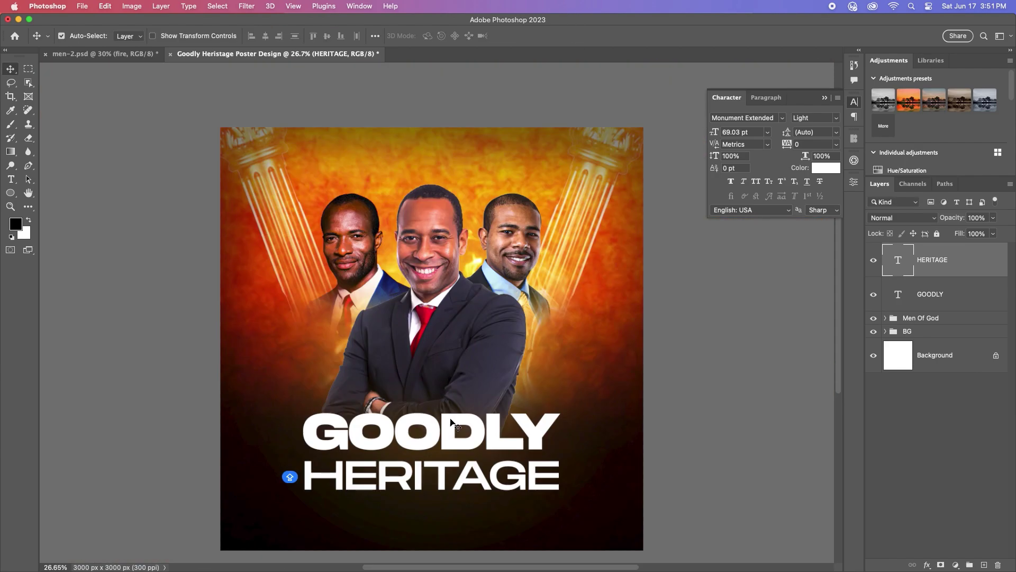
{"action": "left_click", "coordinate": [974, 294]}
Step: Give GOODLY a Gradient Overlay running from orange ffb530 to red ff1f00
{"action": "double_click", "coordinate": [973, 294]}
{"action": "left_click", "coordinate": [597, 382]}
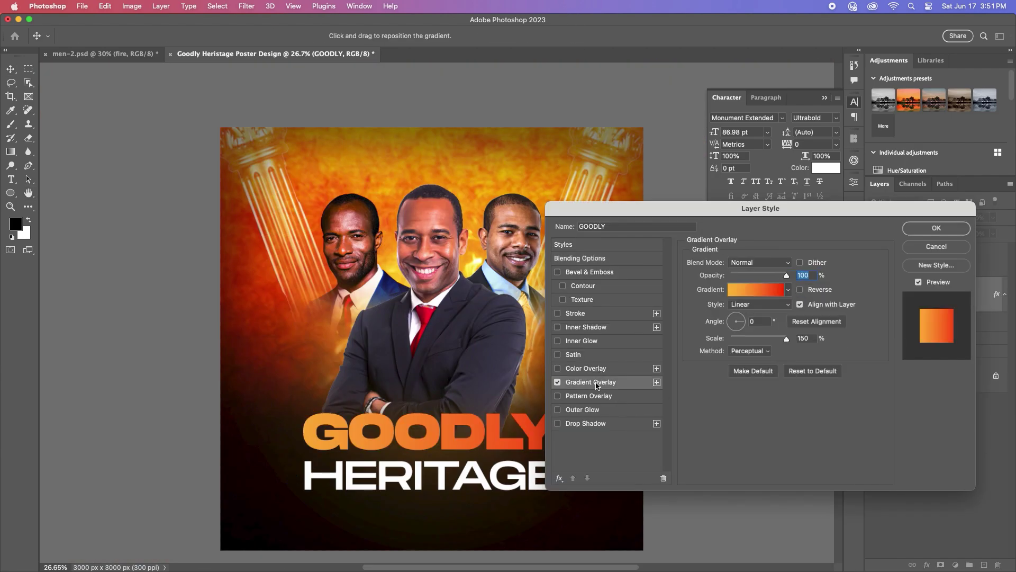
{"action": "left_click", "coordinate": [756, 290]}
{"action": "double_click", "coordinate": [506, 360]}
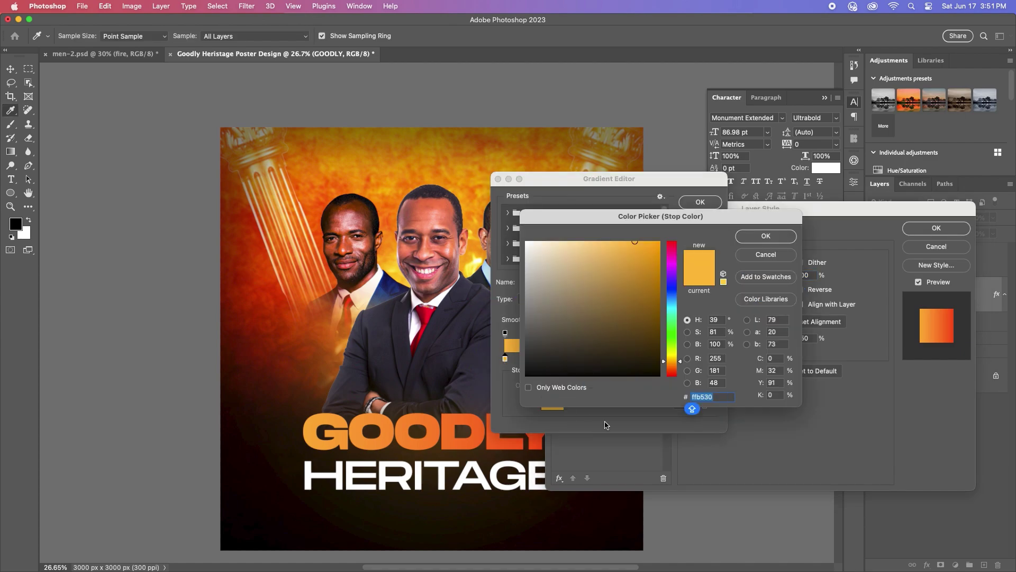
{"action": "left_click", "coordinate": [766, 237]}
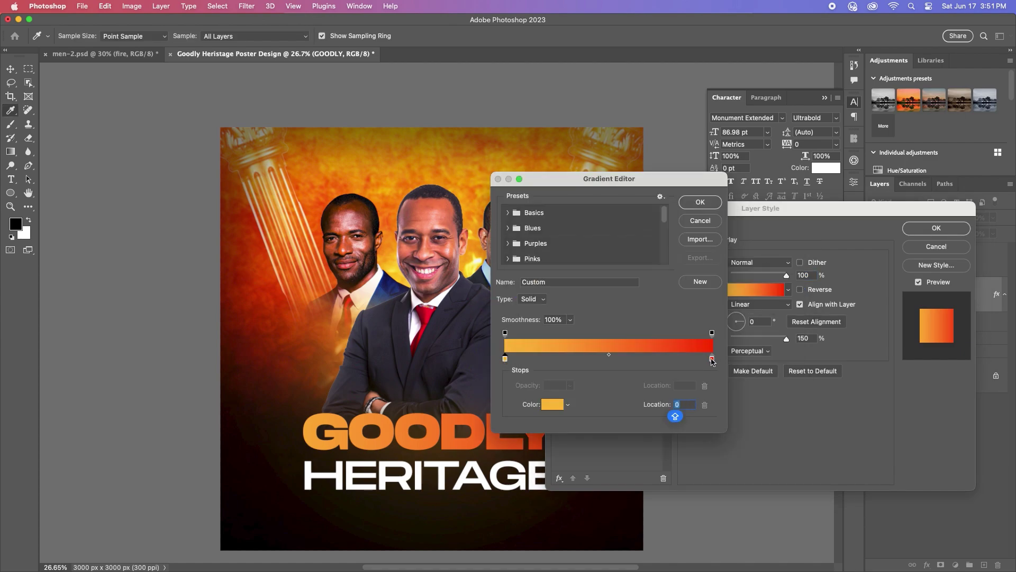
{"action": "double_click", "coordinate": [712, 359]}
{"action": "left_click", "coordinate": [704, 203]}
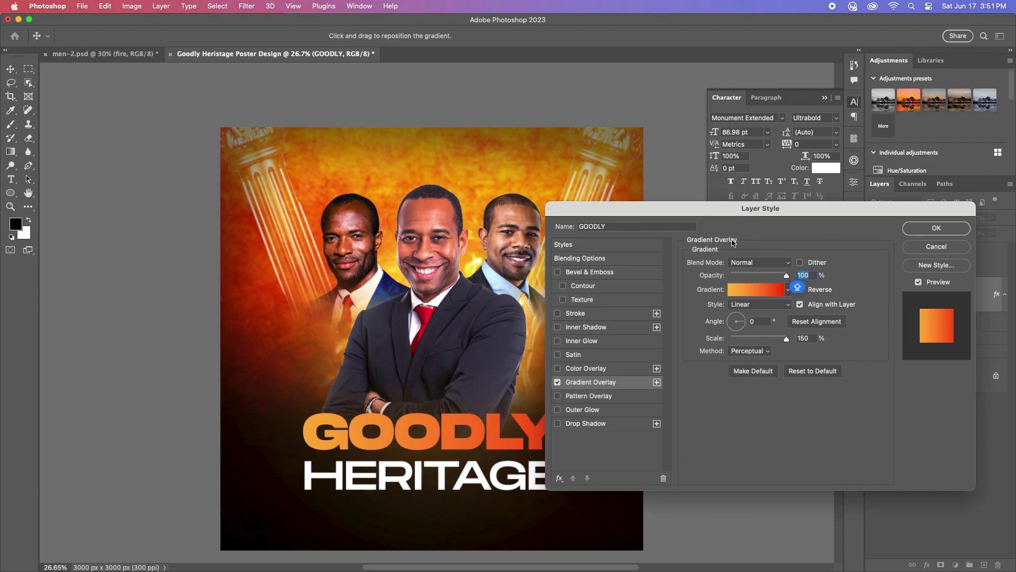
{"action": "left_click", "coordinate": [937, 228]}
Step: Nudge HERITAGE slightly up and left beneath GOODLY
{"action": "key", "text": "v"}
{"action": "scroll", "coordinate": [450, 484], "scroll_direction": "up", "scroll_amount": 2}
{"action": "left_click_drag", "start_coordinate": [449, 484], "coordinate": [441, 469]}
{"action": "scroll", "coordinate": [459, 460], "scroll_direction": "down", "scroll_amount": 2}
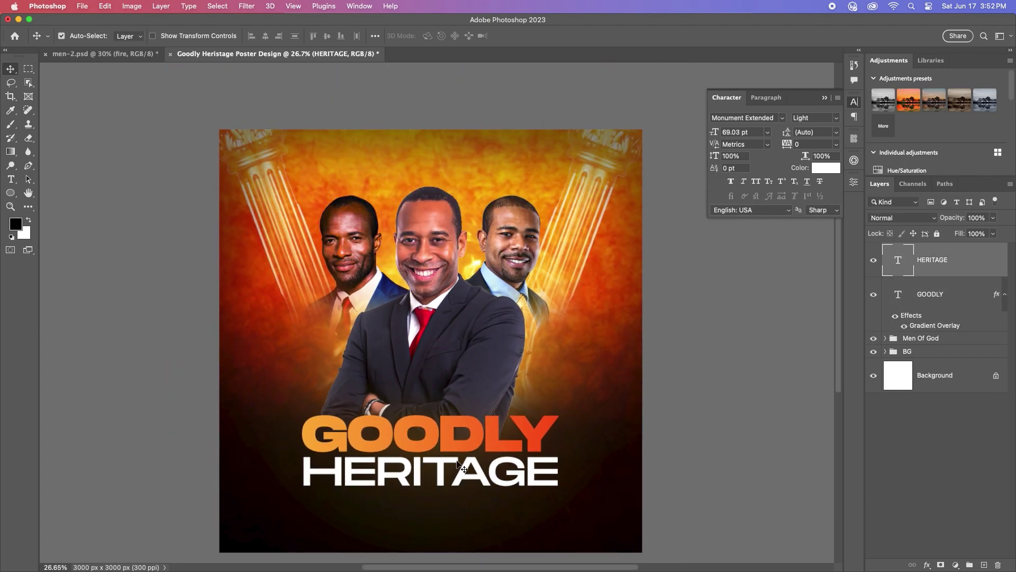
{"action": "scroll", "coordinate": [471, 403], "scroll_direction": "up", "scroll_amount": 2}
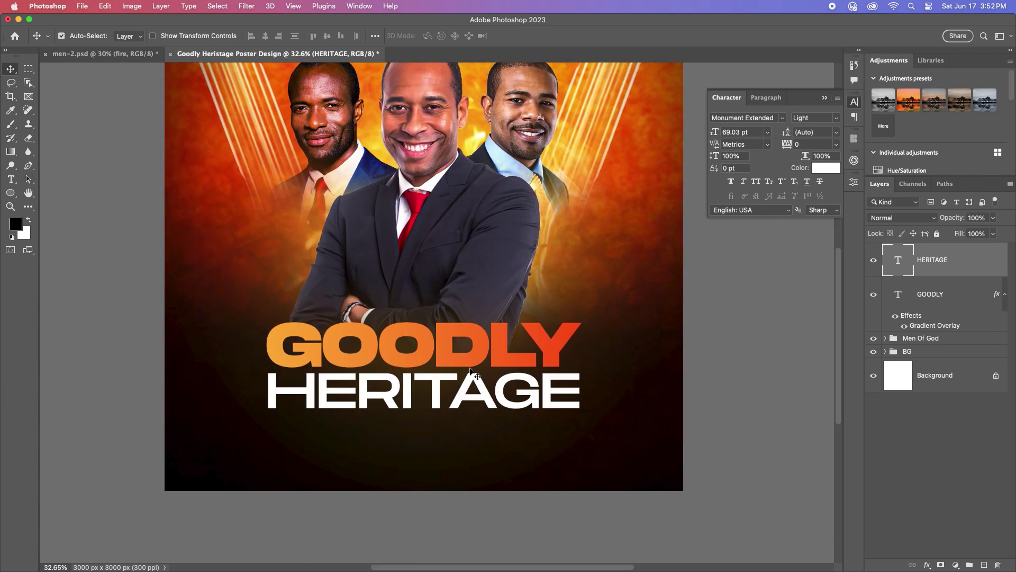
{"action": "scroll", "coordinate": [500, 382], "scroll_direction": "down", "scroll_amount": 1}
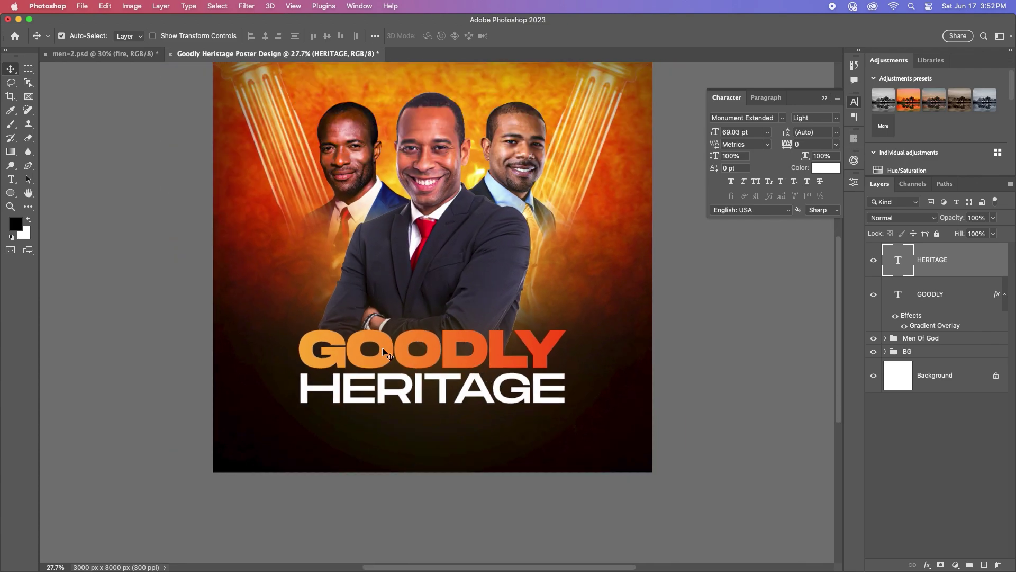
{"action": "scroll", "coordinate": [444, 265], "scroll_direction": "down", "scroll_amount": 1}
{"action": "left_click_drag", "start_coordinate": [436, 227], "coordinate": [423, 313]}
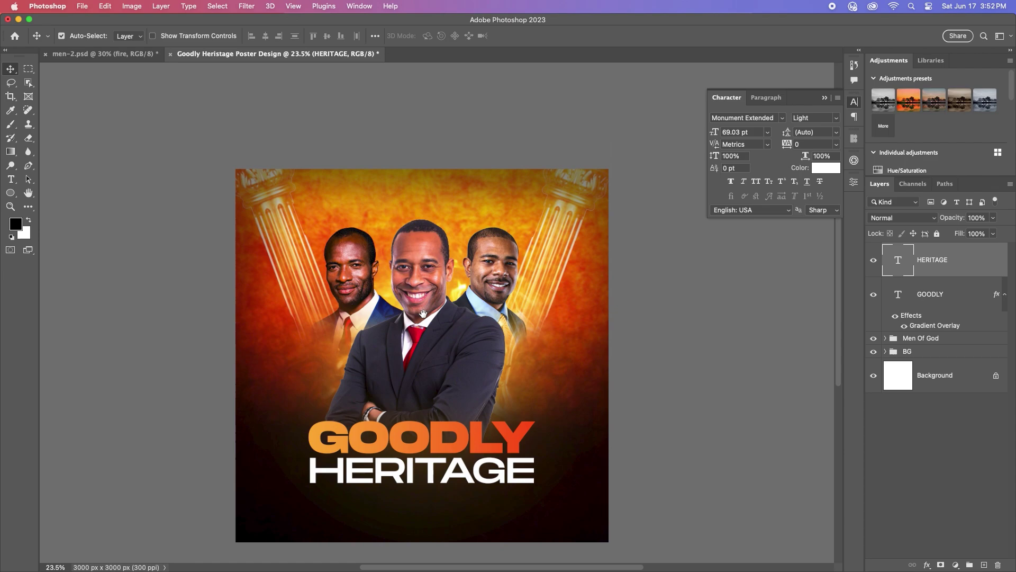
{"action": "left_click_drag", "start_coordinate": [409, 474], "coordinate": [423, 206]}
Step: Turn the copied top line into a white 24 pt GOD'S HERITAGE CHURCH heading near the top edge
{"action": "left_click", "coordinate": [415, 475]}
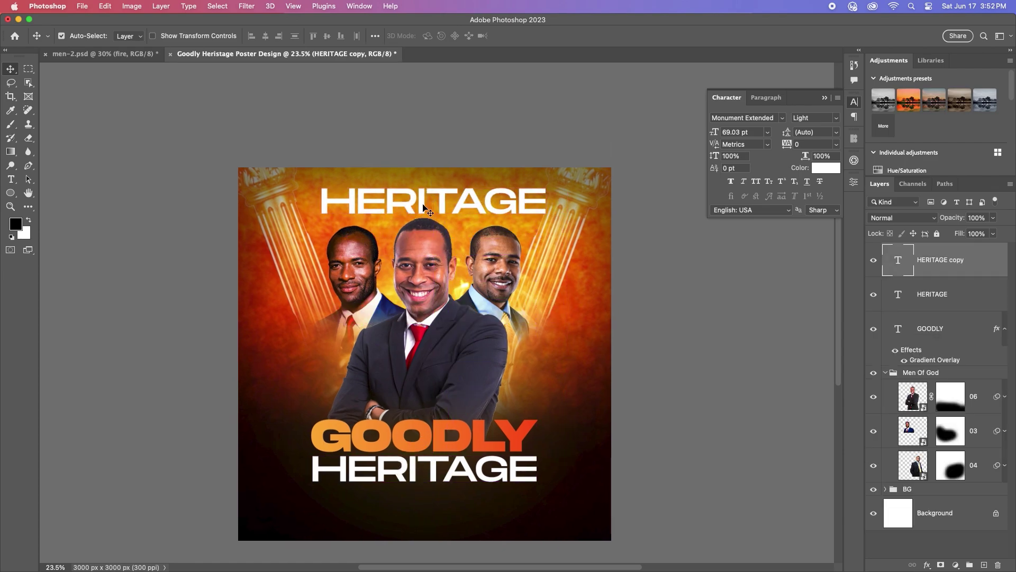
{"action": "key", "text": "Return"}
{"action": "type", "text": "GO"}
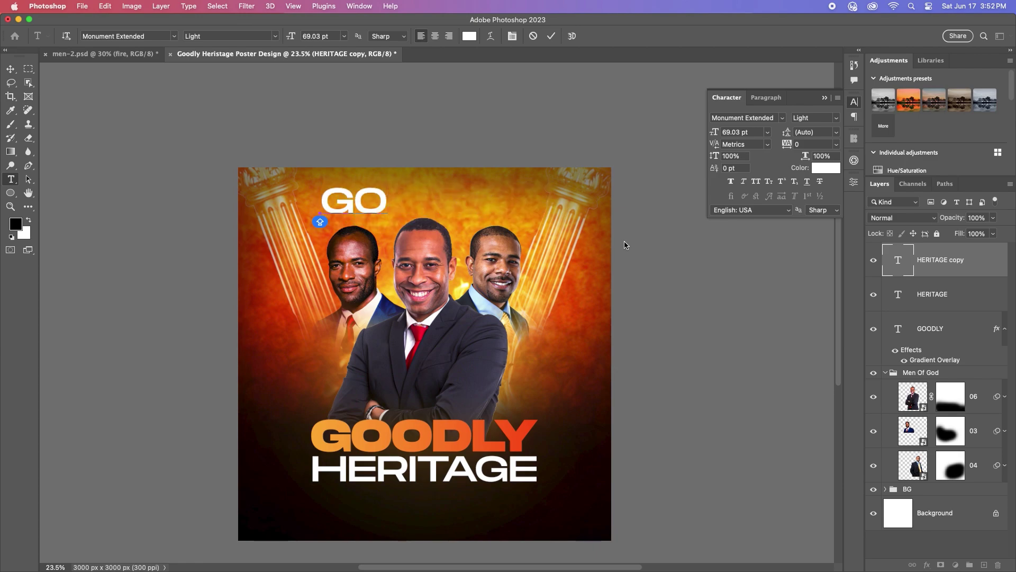
{"action": "type", "text": "D'S HERIA"}
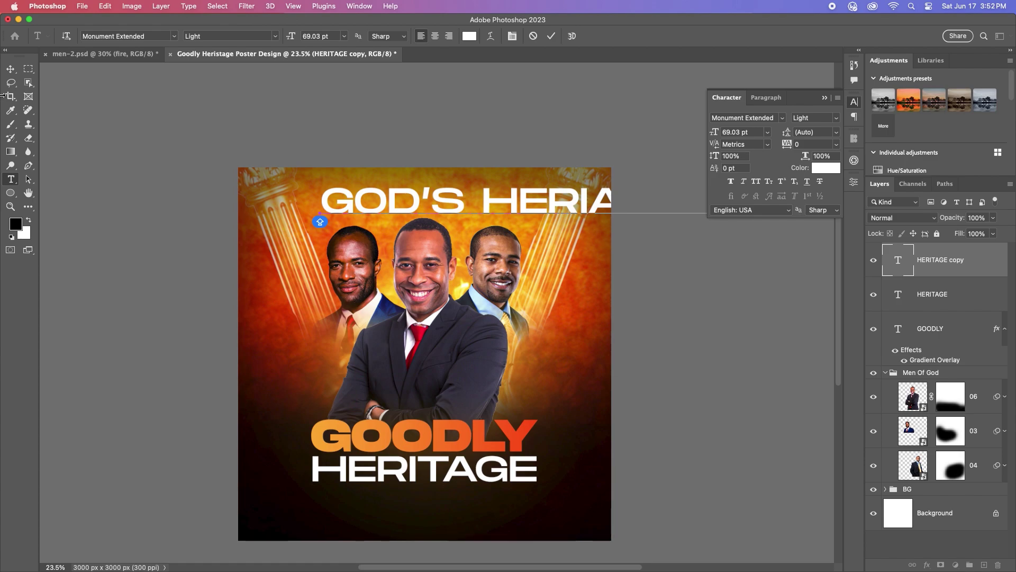
{"action": "left_click", "coordinate": [10, 69]}
{"action": "left_click", "coordinate": [767, 132]}
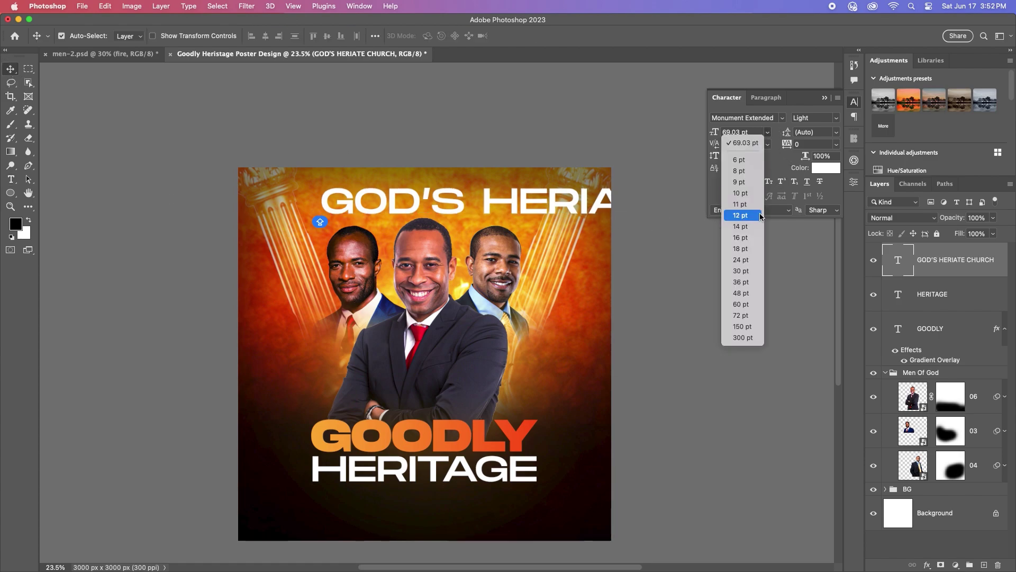
{"action": "left_click", "coordinate": [741, 261]}
{"action": "left_click_drag", "start_coordinate": [446, 214], "coordinate": [449, 193]}
{"action": "left_click", "coordinate": [826, 167]}
{"action": "key", "text": "Return"}
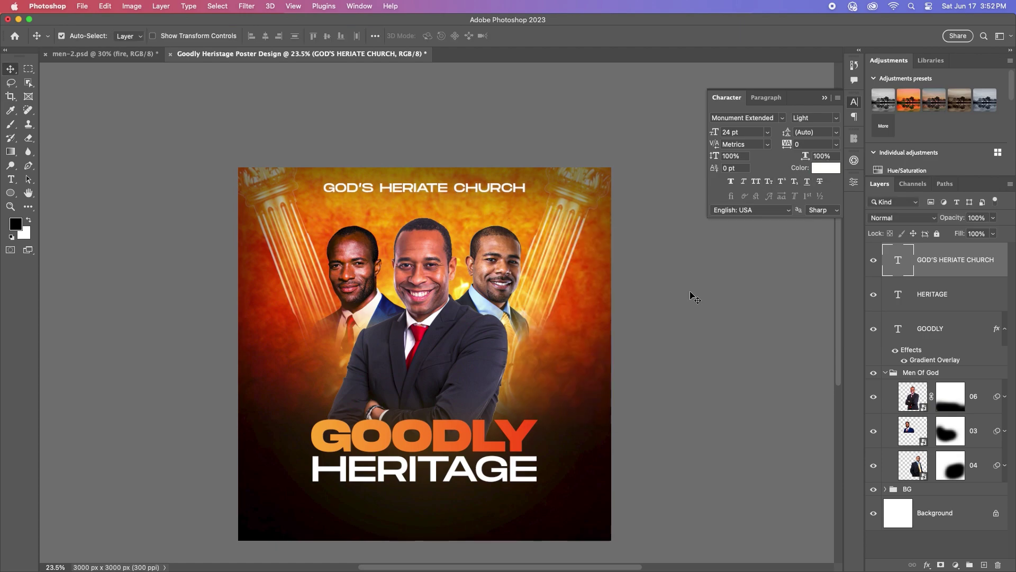
Step: Correct the heading's spelling to HERITAGE and duplicate the heading just below itself
{"action": "scroll", "coordinate": [454, 195], "scroll_direction": "up", "scroll_amount": 5}
{"action": "double_click", "coordinate": [438, 176]}
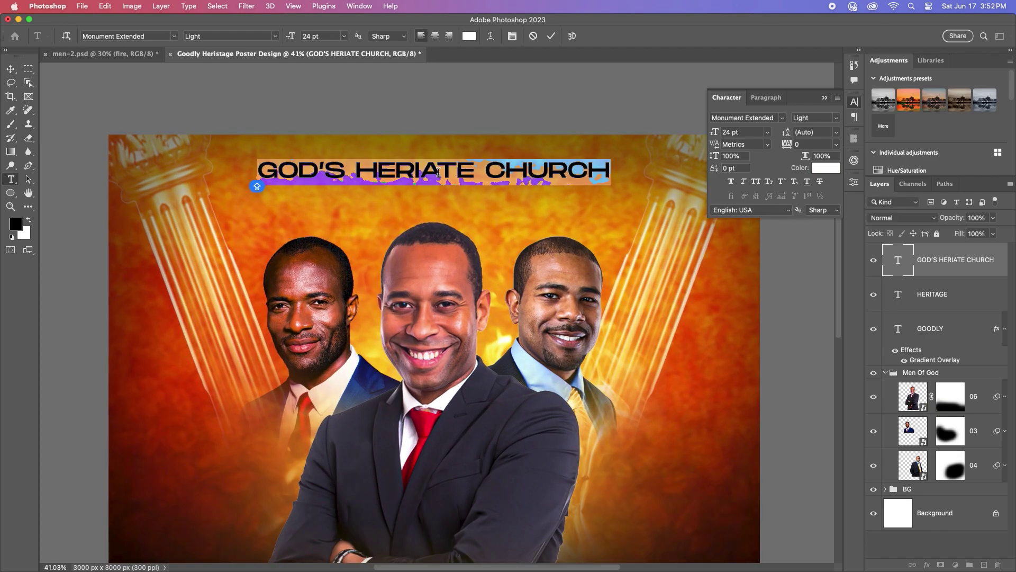
{"action": "key", "text": "BackSpace"}
{"action": "type", "text": "T"}
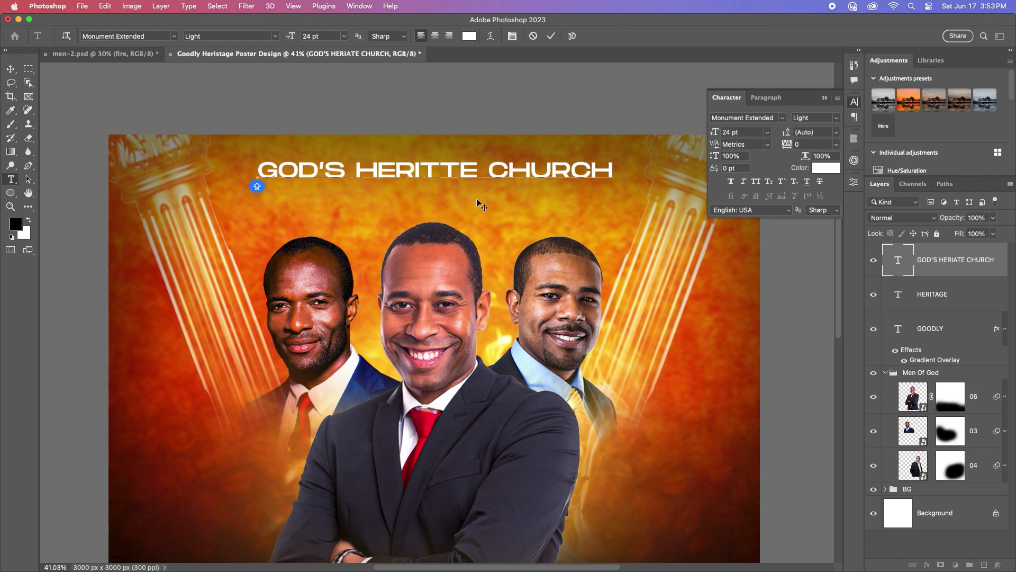
{"action": "key", "text": "BackSpace"}
{"action": "key", "text": "BackSpace"}
{"action": "type", "text": "AGE"}
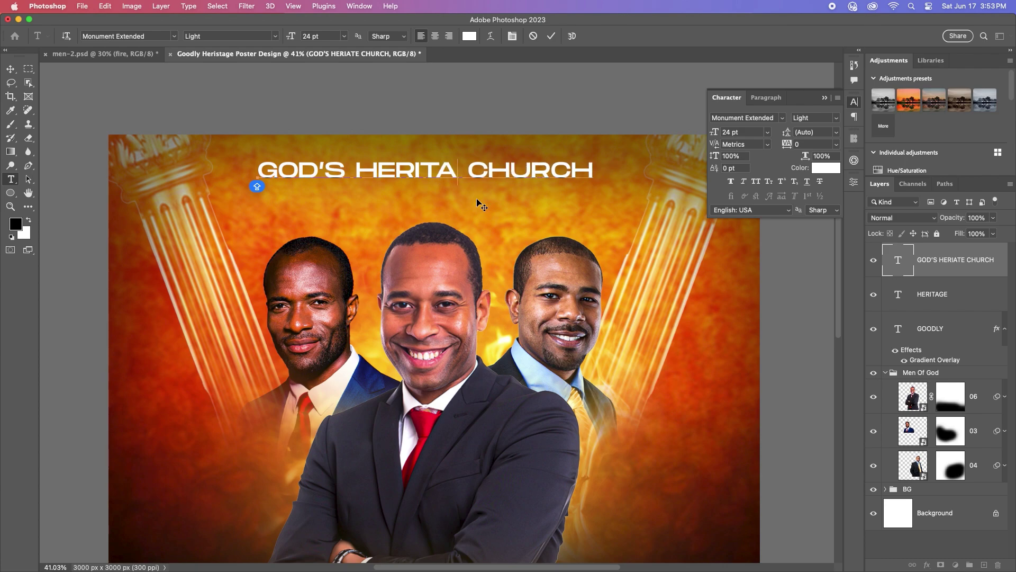
{"action": "left_click", "coordinate": [551, 36]}
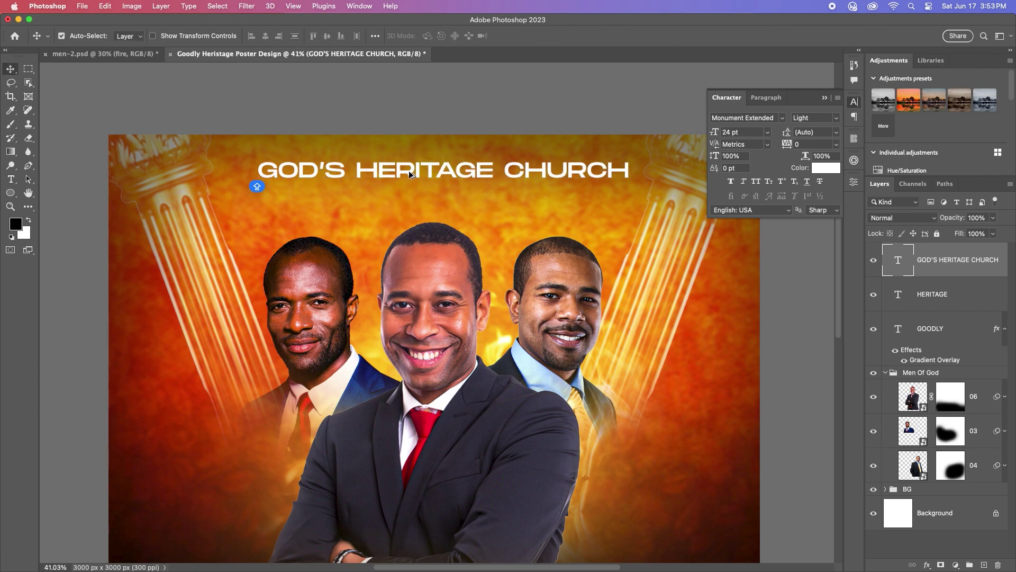
{"action": "left_click_drag", "start_coordinate": [419, 169], "coordinate": [420, 205]}
Step: Retype the duplicated heading as PRESENTS, centre it beneath, and set its tracking to 200
{"action": "double_click", "coordinate": [520, 208]}
{"action": "type", "text": "PRE"}
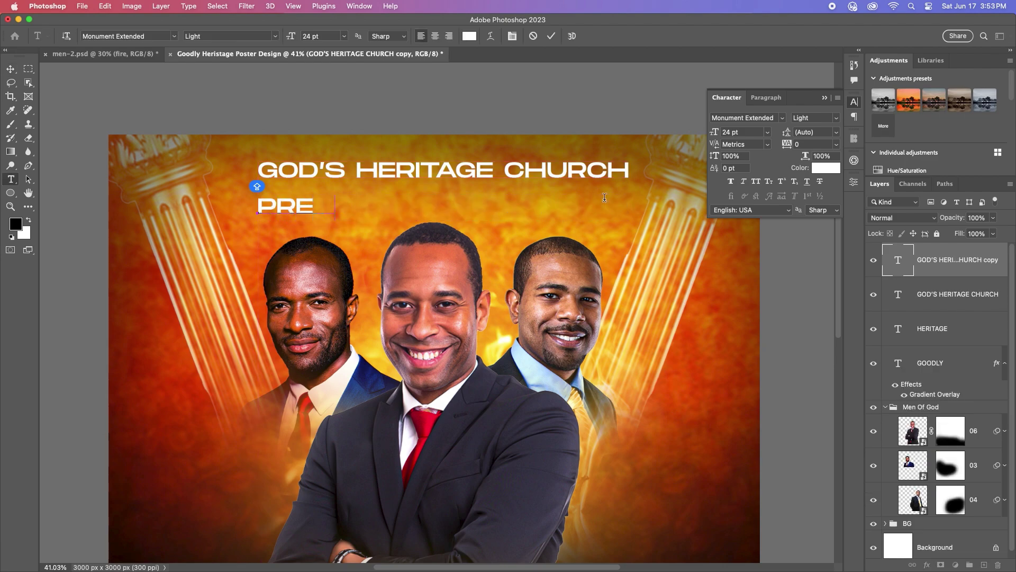
{"action": "type", "text": "SENTS"}
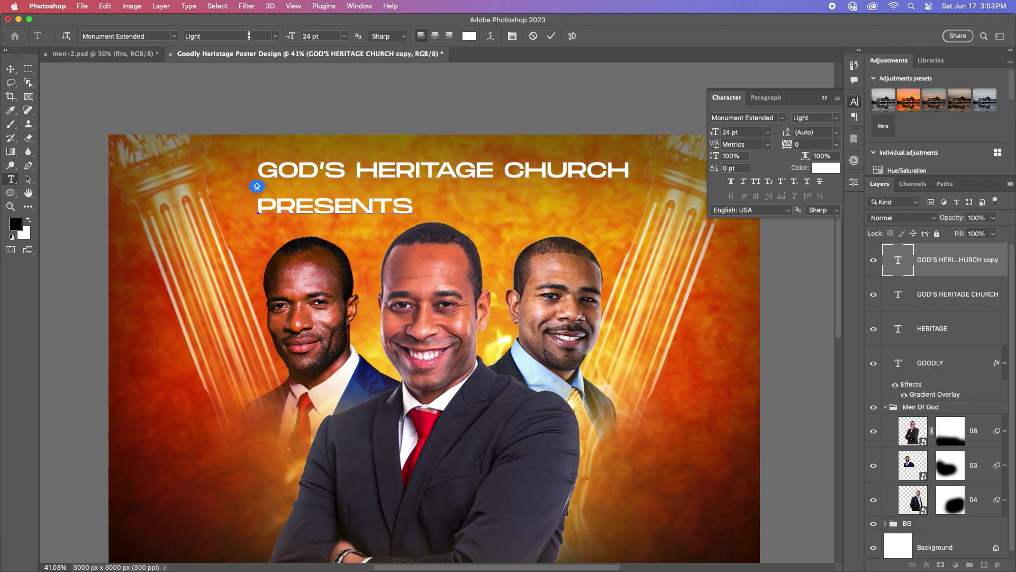
{"action": "left_click", "coordinate": [10, 69]}
{"action": "left_click_drag", "start_coordinate": [338, 211], "coordinate": [438, 198]}
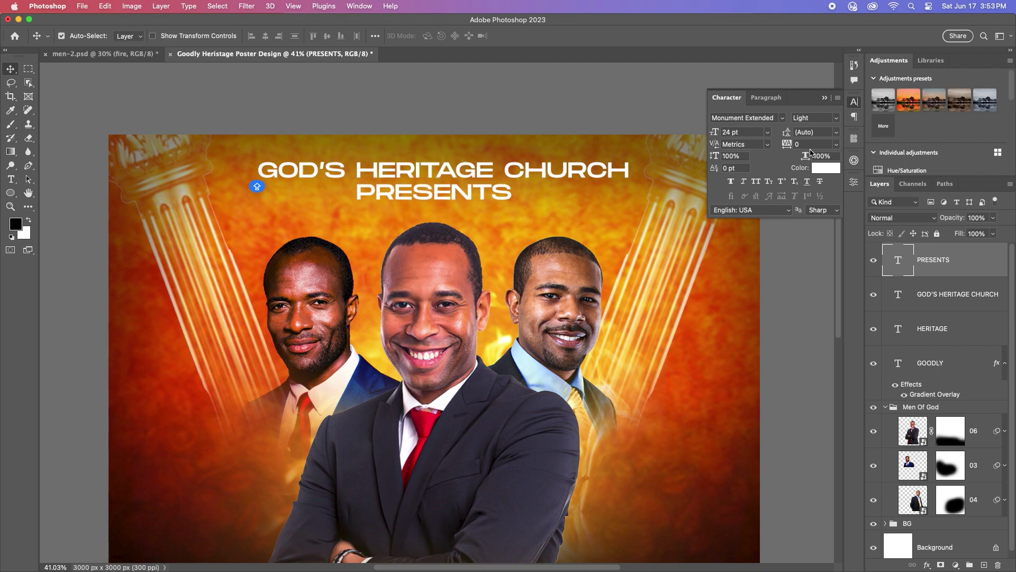
{"action": "left_click", "coordinate": [836, 144]}
{"action": "left_click", "coordinate": [810, 313]}
{"action": "left_click", "coordinate": [767, 131]}
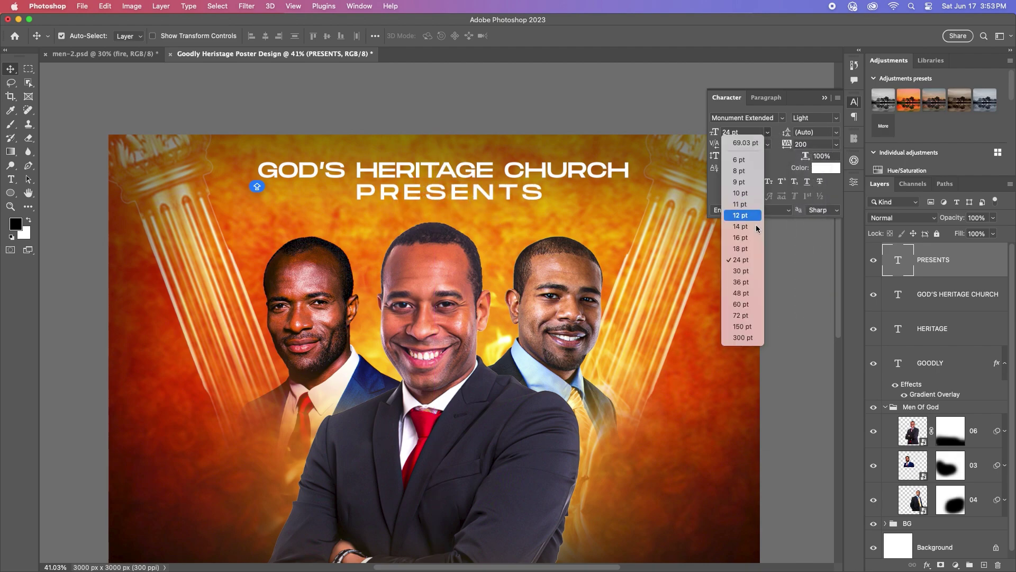
{"action": "left_click", "coordinate": [756, 225]}
{"action": "key", "text": "ctrl+z"}
Step: Make the GOD'S HERITAGE CHURCH heading Bold at 22 pt and recentre it above PRESENTS
{"action": "left_click", "coordinate": [460, 180]}
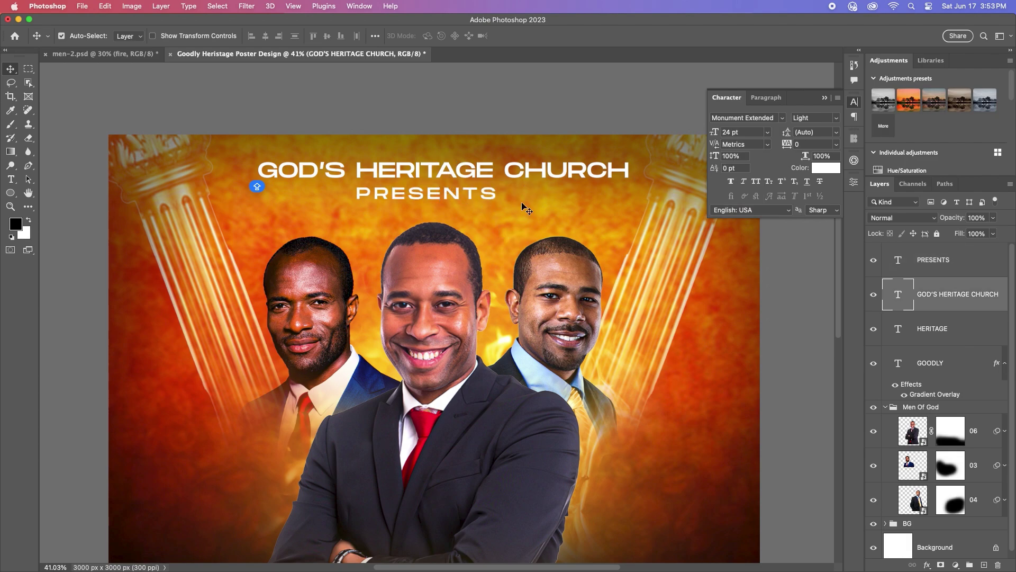
{"action": "left_click", "coordinate": [837, 121]}
{"action": "left_click", "coordinate": [816, 138]}
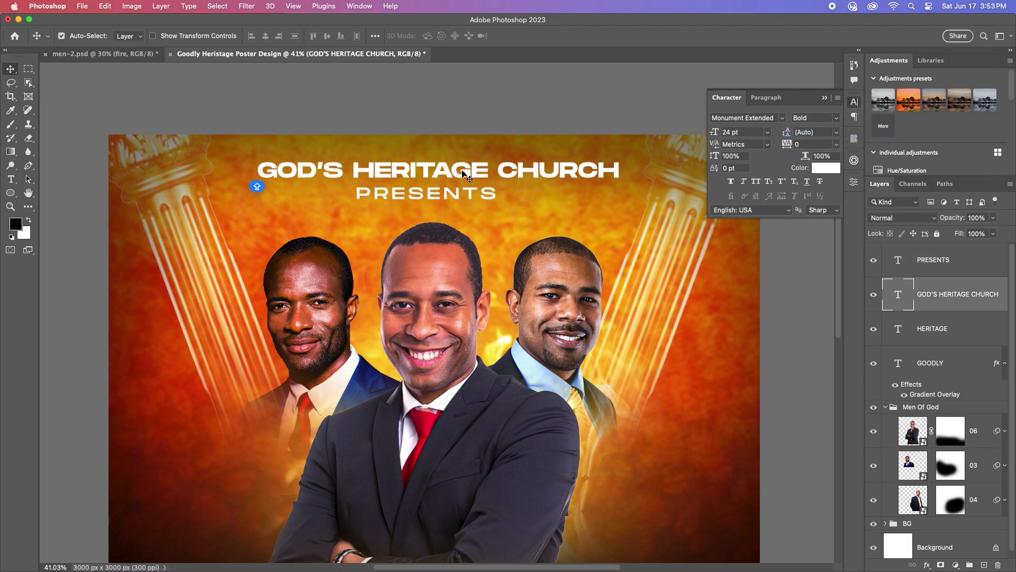
{"action": "scroll", "coordinate": [453, 193], "scroll_direction": "down", "scroll_amount": 3}
{"action": "scroll", "coordinate": [452, 194], "scroll_direction": "up", "scroll_amount": 4}
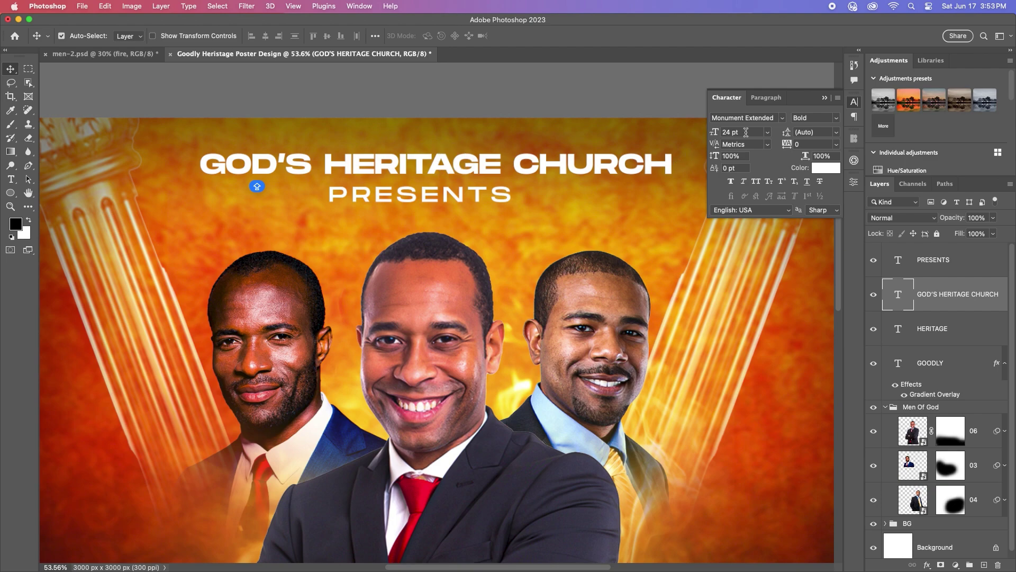
{"action": "left_click", "coordinate": [746, 132]}
{"action": "key", "text": "Down"}
{"action": "key", "text": "Down"}
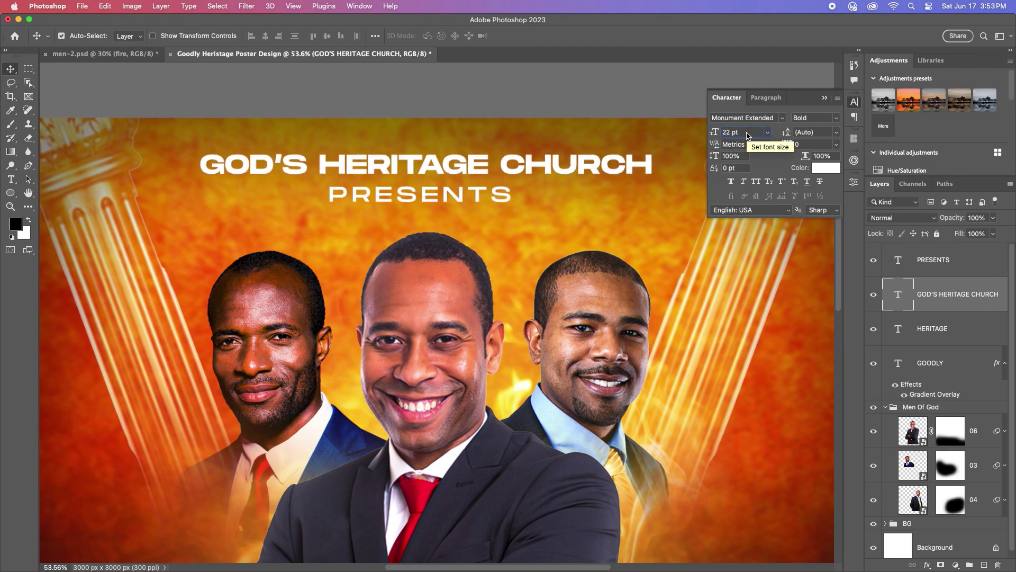
{"action": "left_click_drag", "start_coordinate": [425, 166], "coordinate": [434, 171]}
{"action": "scroll", "coordinate": [434, 171], "scroll_direction": "down", "scroll_amount": 5}
{"action": "scroll", "coordinate": [452, 212], "scroll_direction": "up", "scroll_amount": 5}
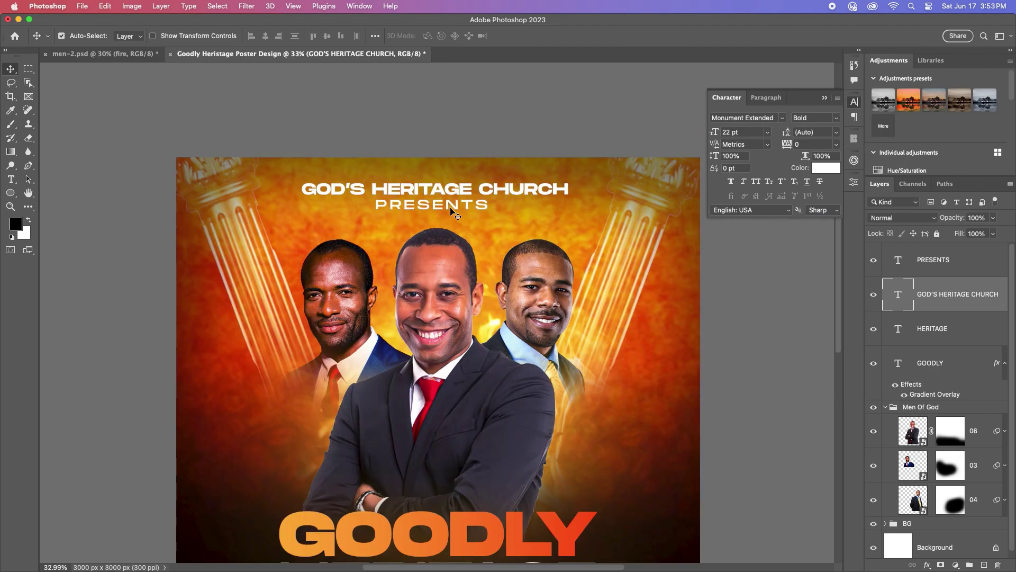
{"action": "scroll", "coordinate": [453, 211], "scroll_direction": "down", "scroll_amount": 1}
Step: Copy PRESENTS beside the left man, retype it as PASTOR plus the pastor's name at 14 pt
{"action": "left_click_drag", "start_coordinate": [447, 210], "coordinate": [265, 443]}
{"action": "double_click", "coordinate": [309, 403]}
{"action": "type", "text": "P"}
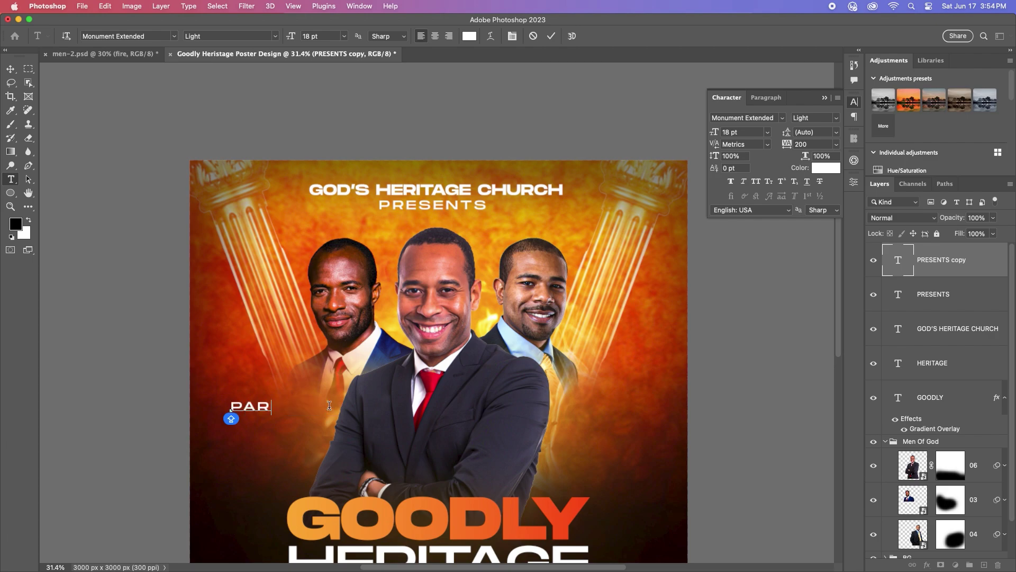
{"action": "type", "text": "ASTO"}
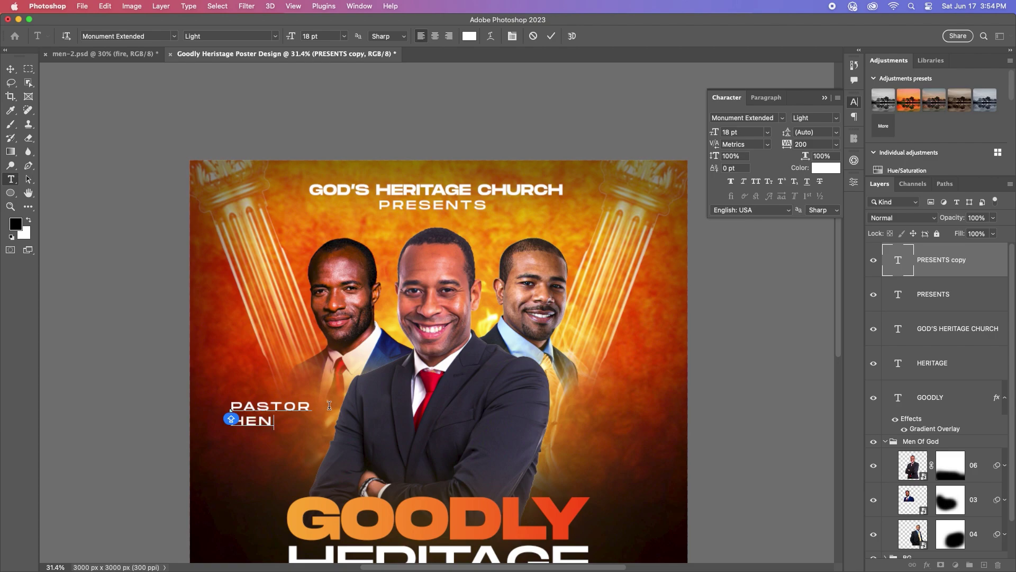
{"action": "type", "text": "DON"}
{"action": "left_click", "coordinate": [11, 66]}
{"action": "left_click_drag", "start_coordinate": [276, 413], "coordinate": [279, 380]}
{"action": "left_click", "coordinate": [768, 132]}
{"action": "left_click", "coordinate": [740, 226]}
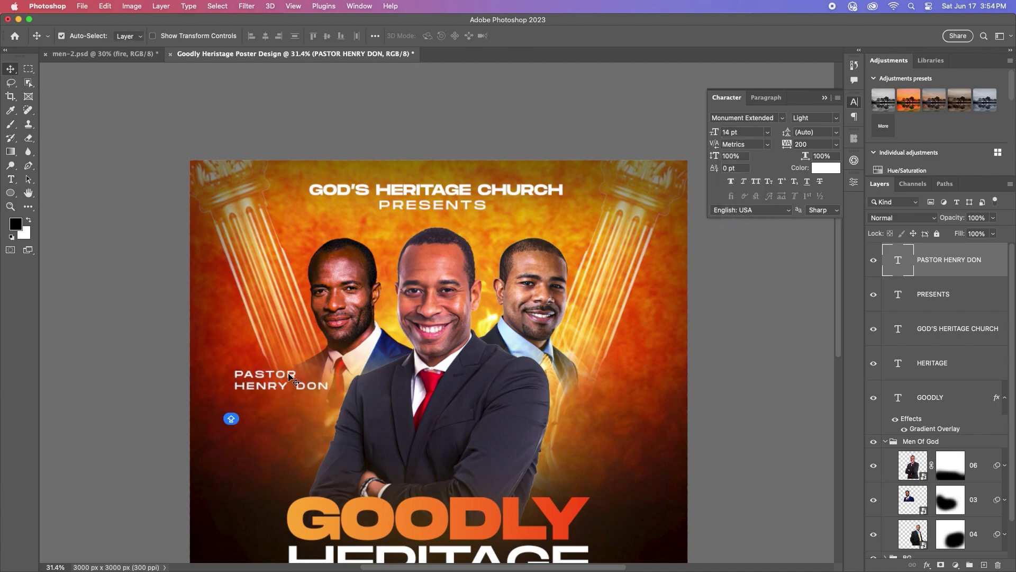
{"action": "scroll", "coordinate": [275, 394], "scroll_direction": "up", "scroll_amount": 5}
{"action": "left_click_drag", "start_coordinate": [272, 395], "coordinate": [348, 346]}
Step: Set tracking to 0 on both caption lines and make the word PASTOR 12 pt
{"action": "double_click", "coordinate": [353, 350]}
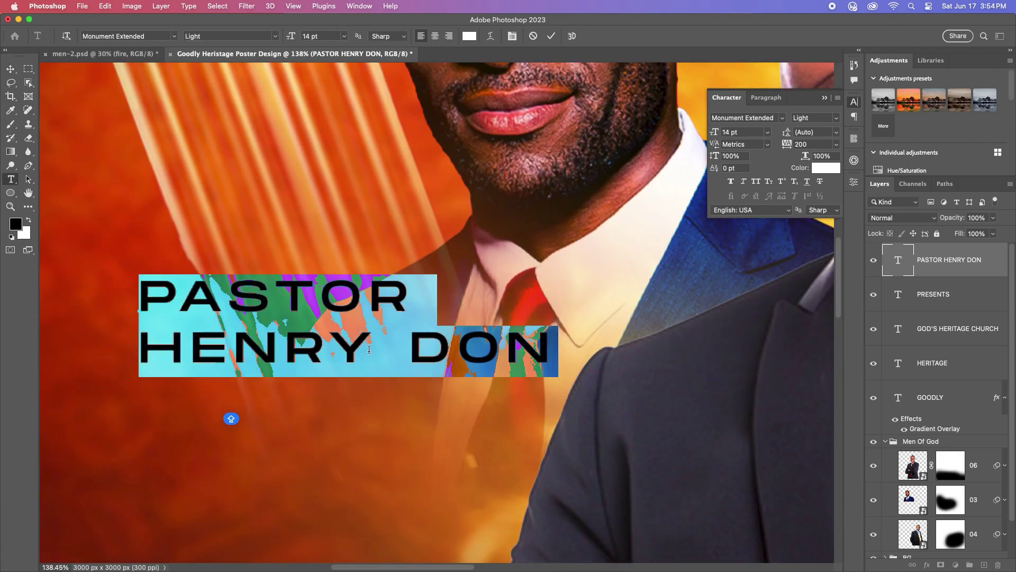
{"action": "left_click", "coordinate": [363, 349]}
{"action": "left_click_drag", "start_coordinate": [550, 346], "coordinate": [138, 347]}
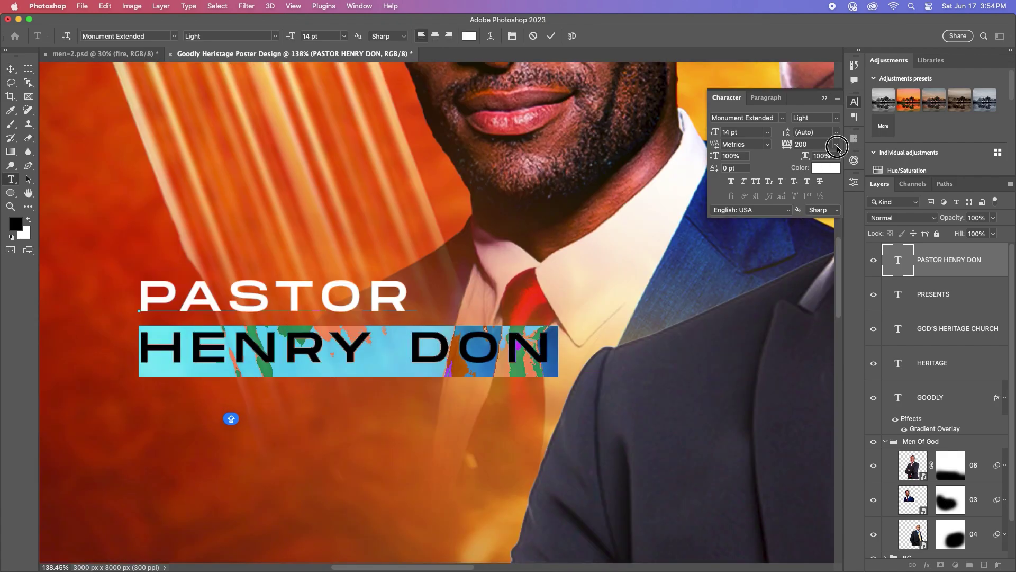
{"action": "left_click", "coordinate": [836, 144]}
{"action": "left_click", "coordinate": [807, 245]}
{"action": "left_click", "coordinate": [411, 295]}
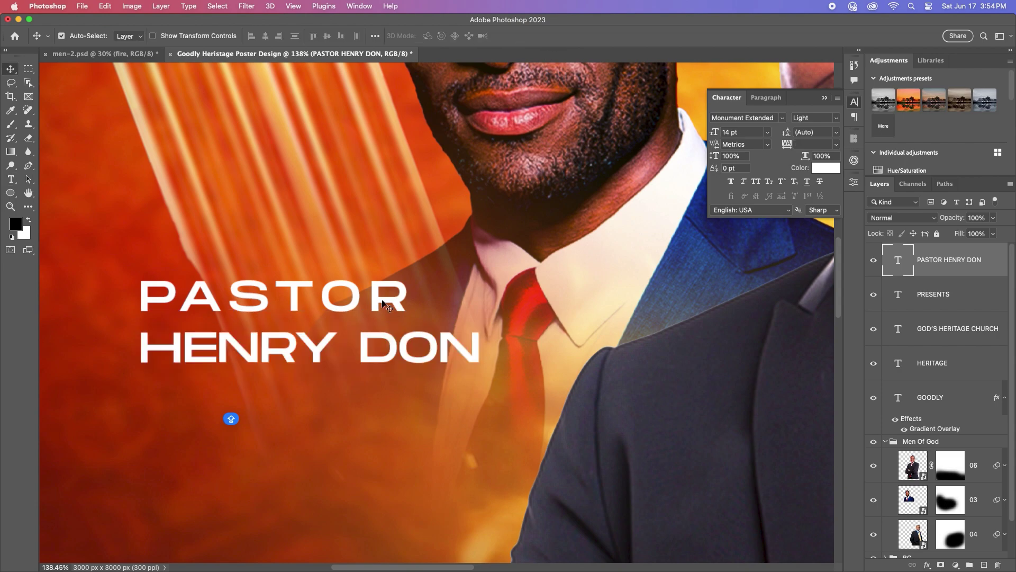
{"action": "left_click_drag", "start_coordinate": [410, 295], "coordinate": [133, 267]}
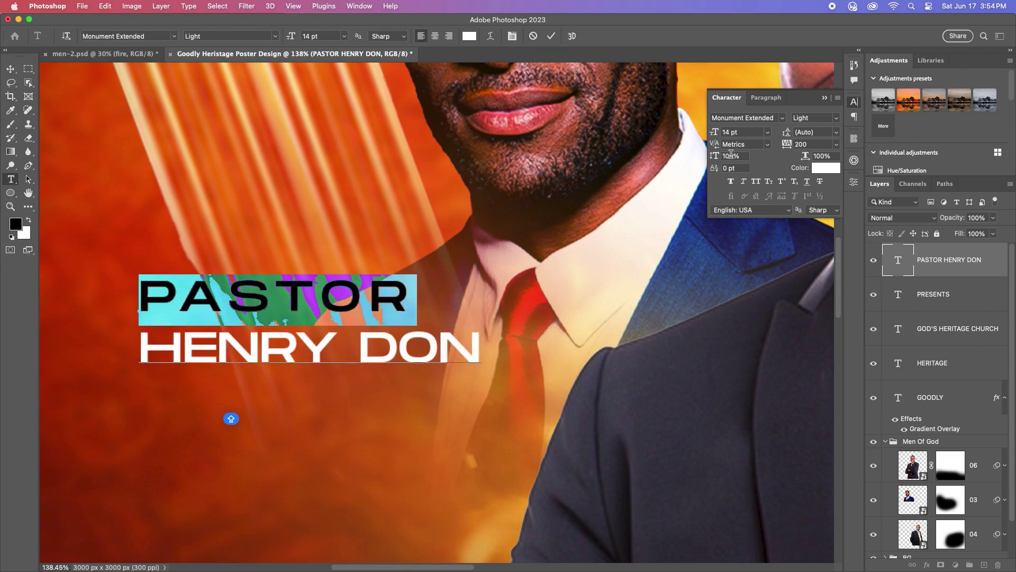
{"action": "left_click", "coordinate": [767, 133]}
{"action": "left_click", "coordinate": [741, 218]}
{"action": "left_click", "coordinate": [836, 144]}
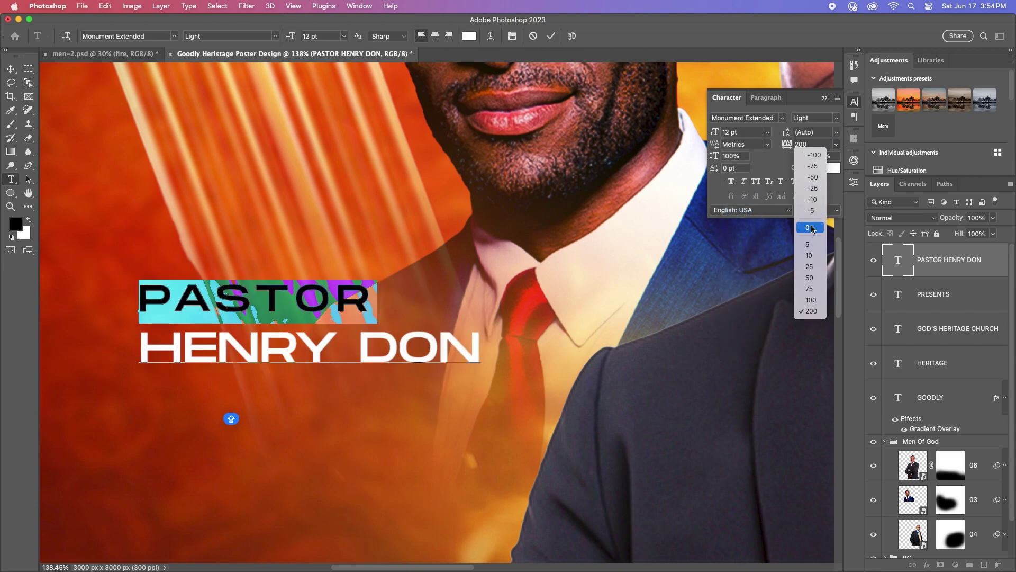
{"action": "left_click", "coordinate": [807, 245]}
Step: Tighten the caption's leading to 12 pt and place it beside the left man's shoulder
{"action": "left_click", "coordinate": [551, 36]}
{"action": "key", "text": "v"}
{"action": "scroll", "coordinate": [241, 276], "scroll_direction": "down", "scroll_amount": 5}
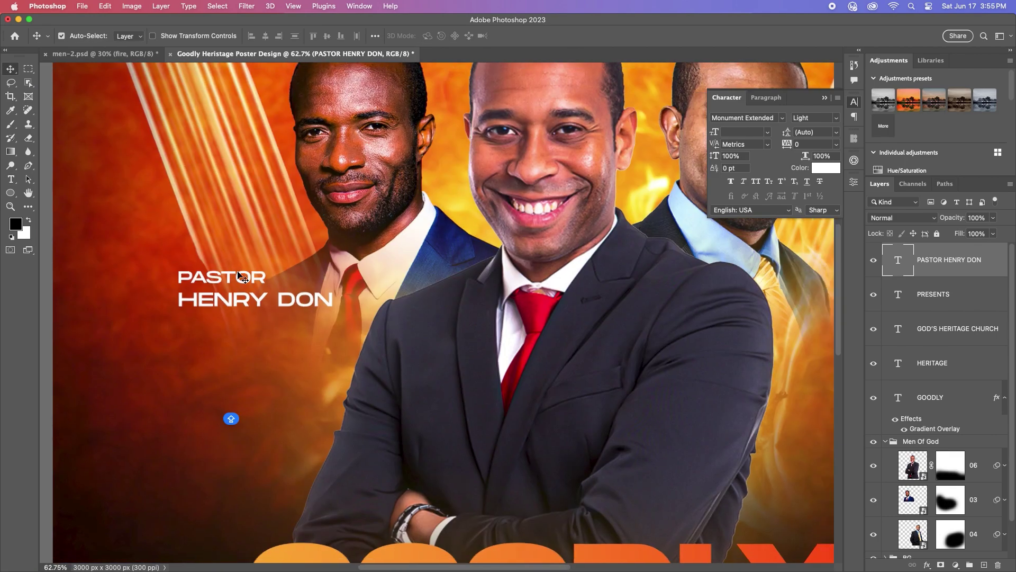
{"action": "left_click_drag", "start_coordinate": [247, 278], "coordinate": [259, 272]}
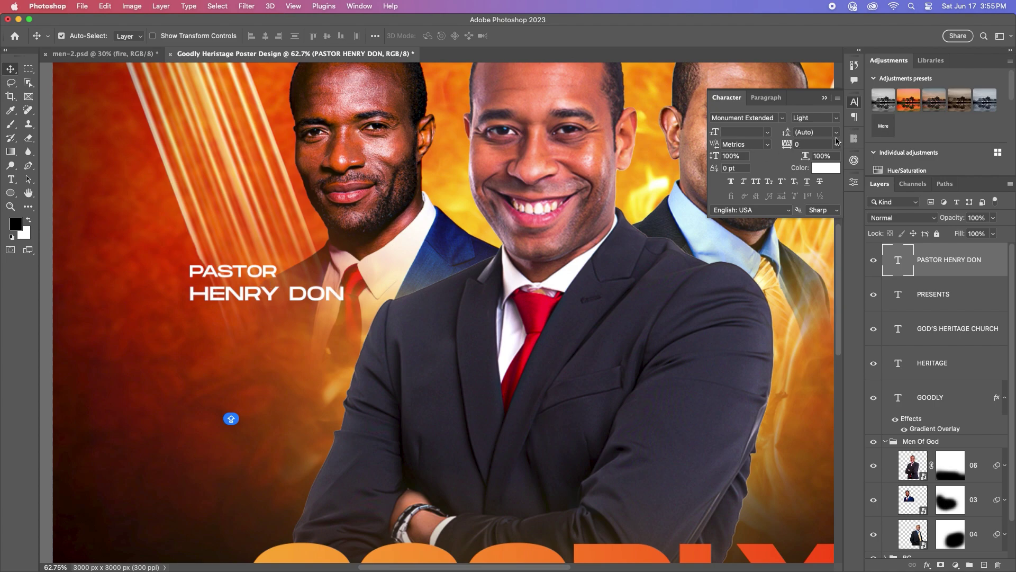
{"action": "left_click", "coordinate": [836, 132]}
{"action": "left_click", "coordinate": [813, 204]}
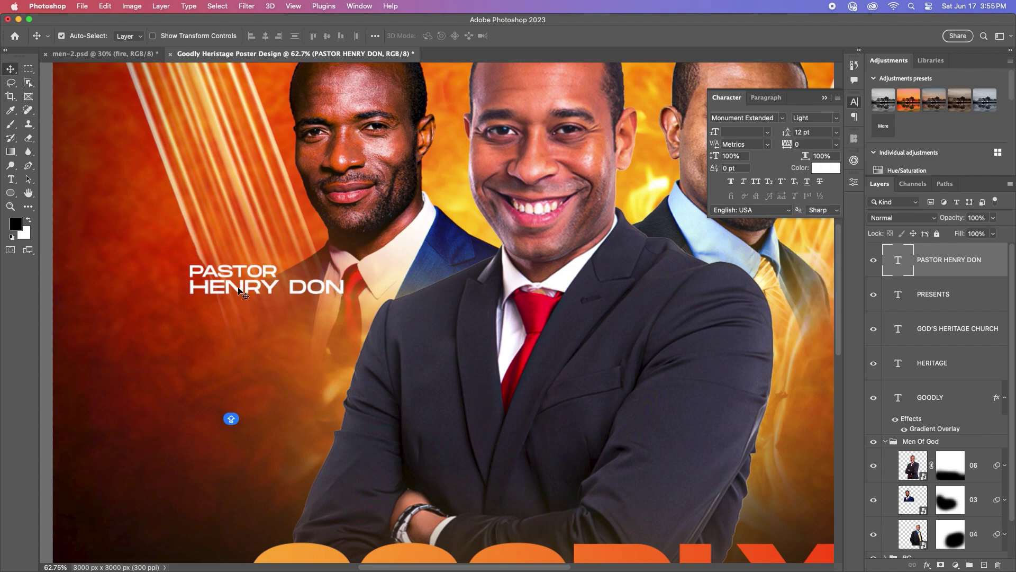
{"action": "scroll", "coordinate": [276, 301], "scroll_direction": "down", "scroll_amount": 5}
{"action": "left_click_drag", "start_coordinate": [257, 295], "coordinate": [558, 298]}
Step: Replace the name line of the right-hand caption copy with the right pastor's name
{"action": "scroll", "coordinate": [582, 294], "scroll_direction": "up", "scroll_amount": 5}
{"action": "key", "text": "t"}
{"action": "left_click", "coordinate": [584, 312]}
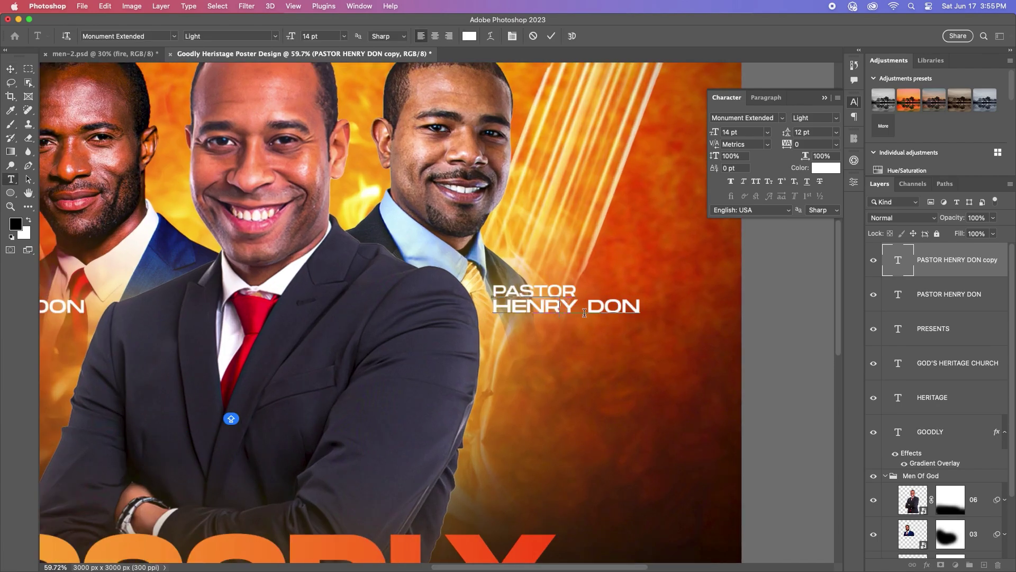
{"action": "key", "text": "BackSpace"}
{"action": "key", "text": "BackSpace"}
{"action": "key", "text": "BackSpace"}
{"action": "key", "text": "BackSpace"}
{"action": "key", "text": "BackSpace"}
{"action": "key", "text": "BackSpace"}
{"action": "key", "text": "BackSpace"}
{"action": "key", "text": "BackSpace"}
{"action": "key", "text": "BackSpace"}
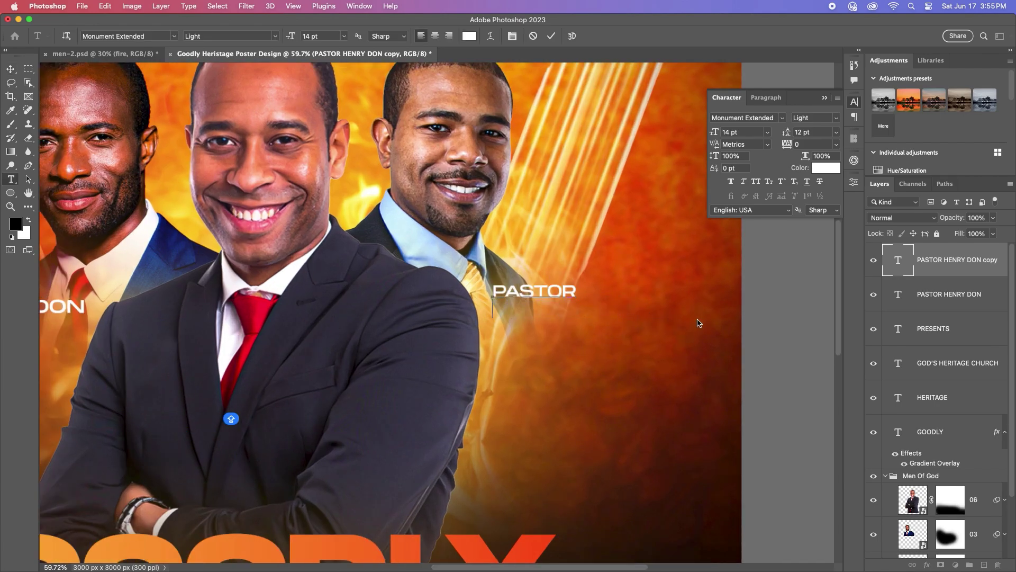
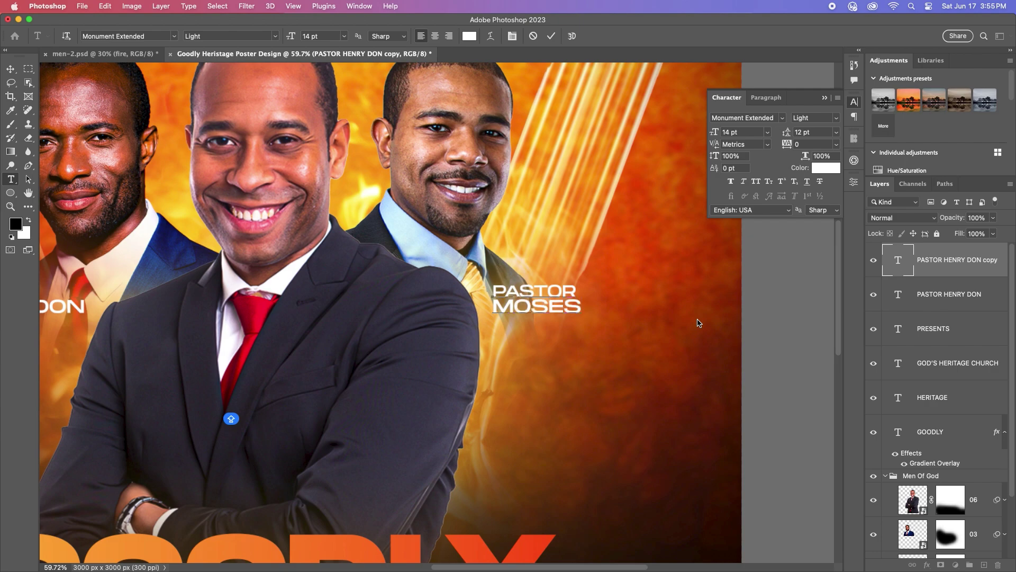
{"action": "left_click", "coordinate": [551, 35]}
{"action": "key", "text": "v"}
Step: Duplicate the caption below the centre man and change PASTOR to BISHOP
{"action": "key", "text": "super+0"}
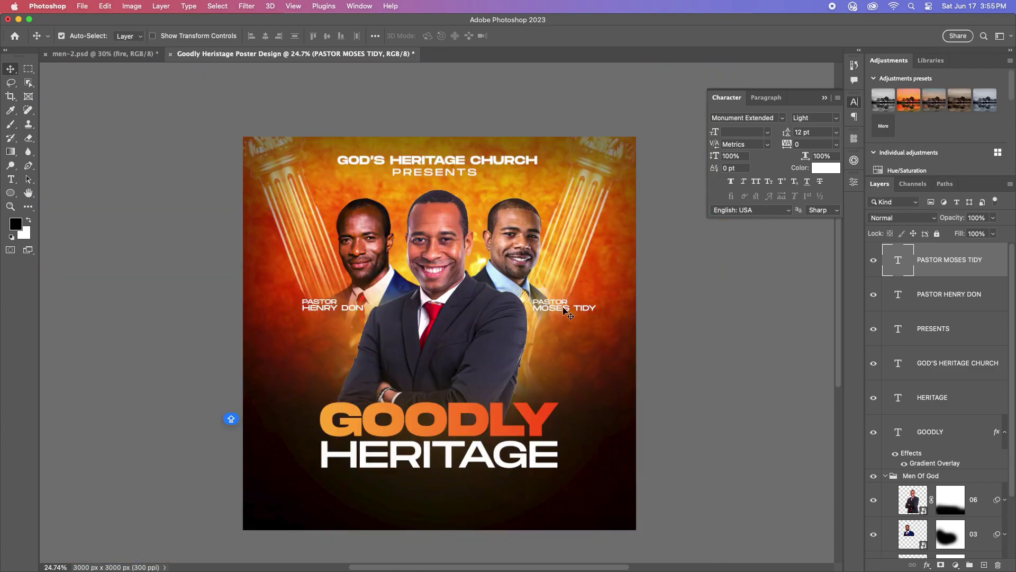
{"action": "scroll", "coordinate": [551, 305], "scroll_direction": "up", "scroll_amount": 2}
{"action": "left_click_drag", "start_coordinate": [552, 311], "coordinate": [471, 393]}
{"action": "scroll", "coordinate": [471, 386], "scroll_direction": "up", "scroll_amount": 2}
{"action": "double_click", "coordinate": [472, 380]}
{"action": "left_click", "coordinate": [495, 381]}
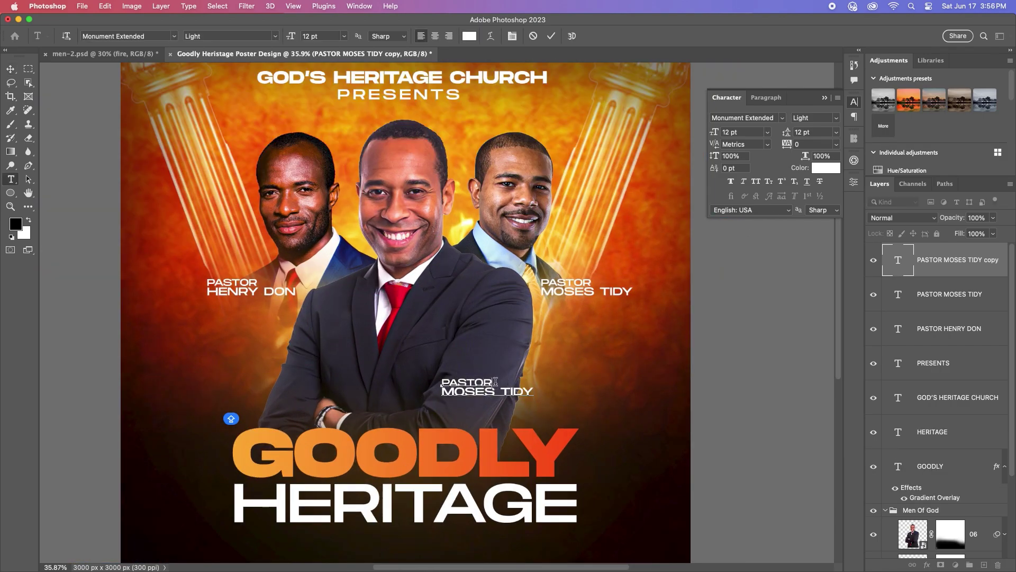
{"action": "key", "text": "BackSpace"}
{"action": "key", "text": "BackSpace"}
{"action": "key", "text": "BackSpace"}
{"action": "key", "text": "BackSpace"}
{"action": "key", "text": "BackSpace"}
{"action": "type", "text": "BISHOP"}
Step: Replace the second line with the bishop's name and centre the caption on the centre man
{"action": "scroll", "coordinate": [522, 390], "scroll_direction": "up", "scroll_amount": 2}
{"action": "double_click", "coordinate": [529, 393]}
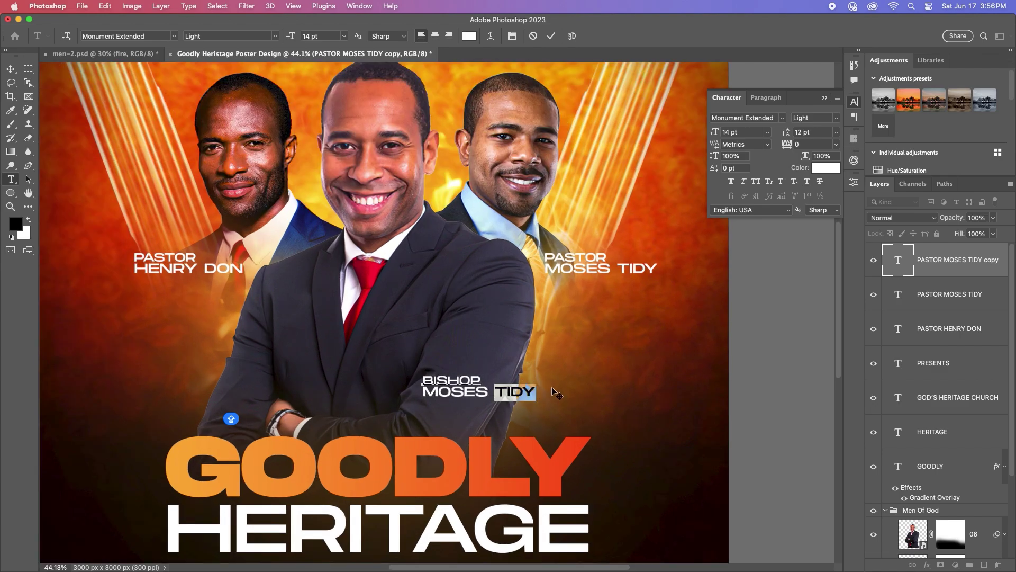
{"action": "key", "text": "BackSpace"}
{"action": "key", "text": "BackSpace"}
{"action": "key", "text": "BackSpace"}
{"action": "key", "text": "BackSpace"}
{"action": "key", "text": "BackSpace"}
{"action": "key", "text": "BackSpace"}
{"action": "key", "text": "BackSpace"}
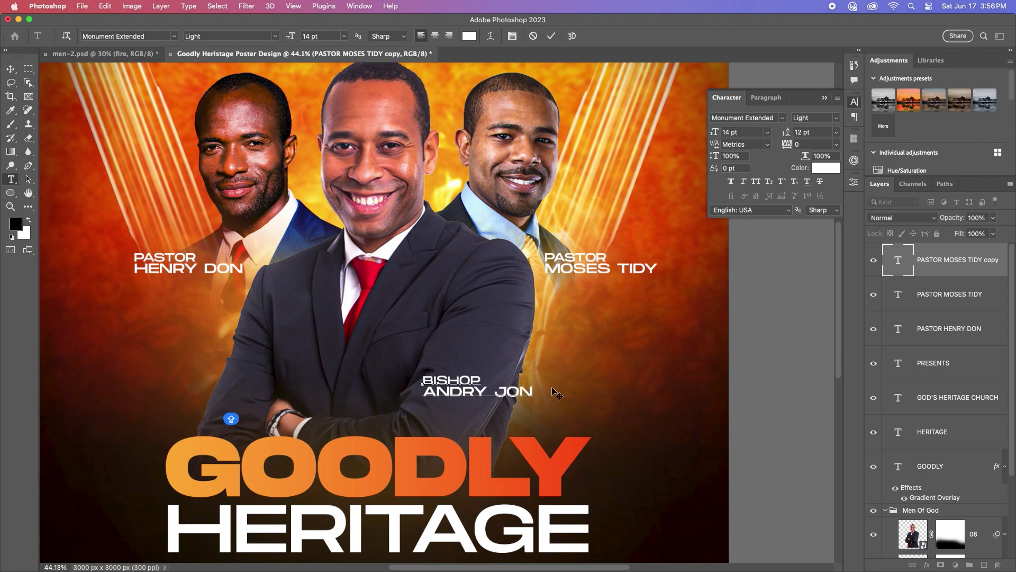
{"action": "left_click", "coordinate": [551, 36]}
{"action": "key", "text": "v"}
{"action": "scroll", "coordinate": [503, 338], "scroll_direction": "down", "scroll_amount": 3}
{"action": "scroll", "coordinate": [516, 334], "scroll_direction": "up", "scroll_amount": 3}
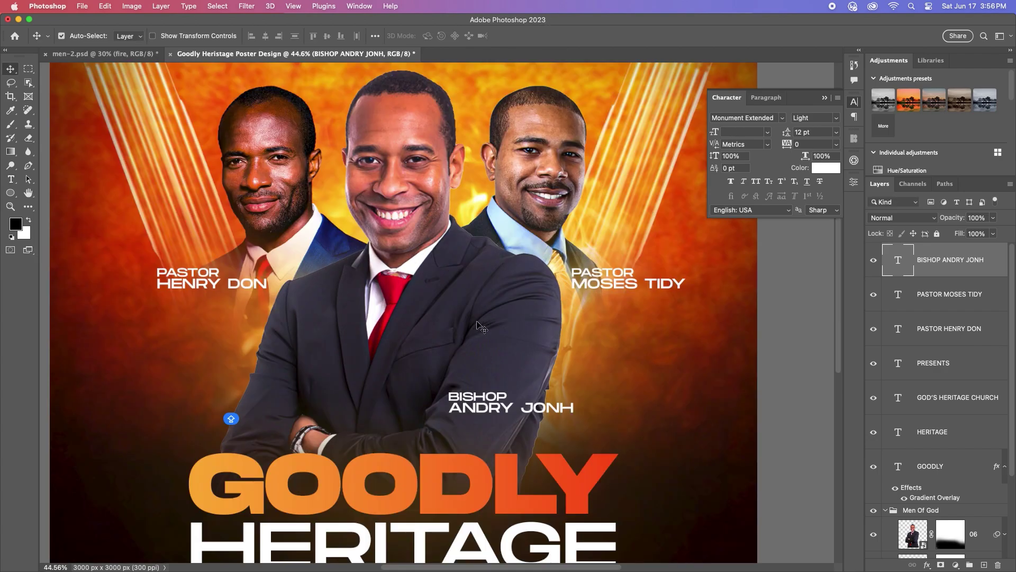
{"action": "left_click_drag", "start_coordinate": [491, 405], "coordinate": [480, 405]}
Step: Give the right pastor caption a Multiply drop shadow at 68% opacity and 35 px size
{"action": "left_click", "coordinate": [603, 286]}
{"action": "double_click", "coordinate": [985, 294]}
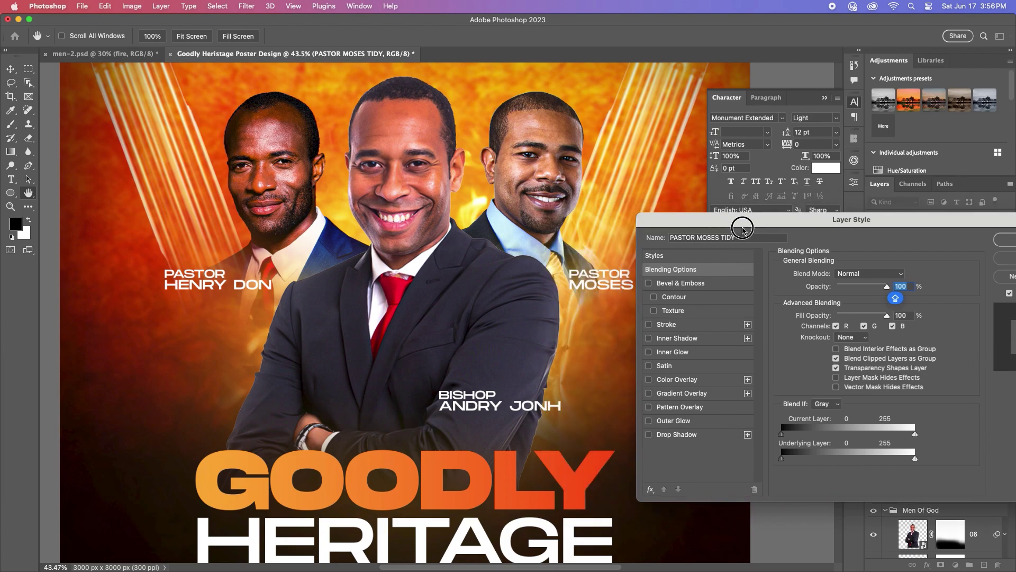
{"action": "left_click", "coordinate": [737, 446]}
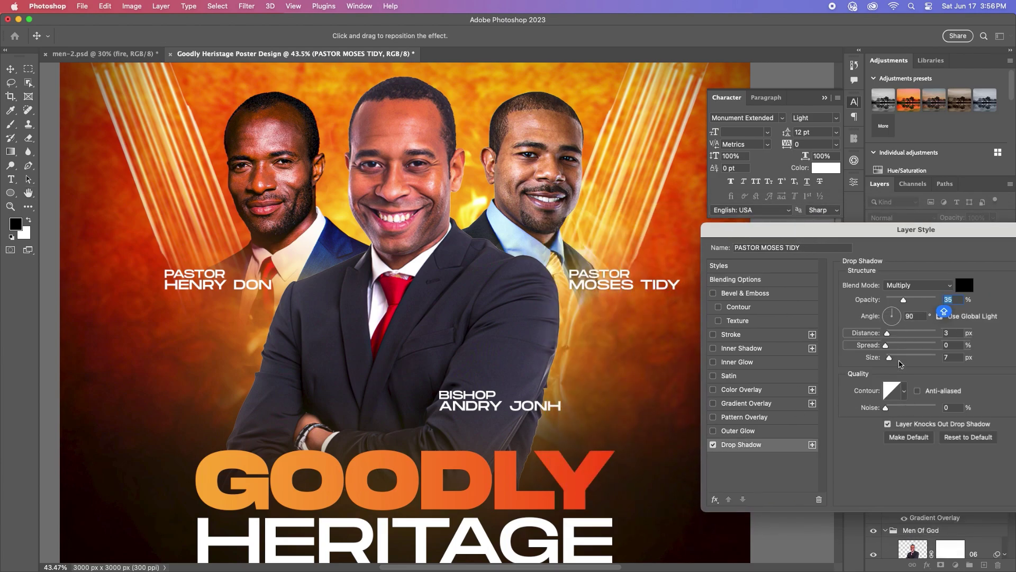
{"action": "left_click_drag", "start_coordinate": [904, 300], "coordinate": [920, 300]}
{"action": "left_click_drag", "start_coordinate": [889, 357], "coordinate": [895, 358]}
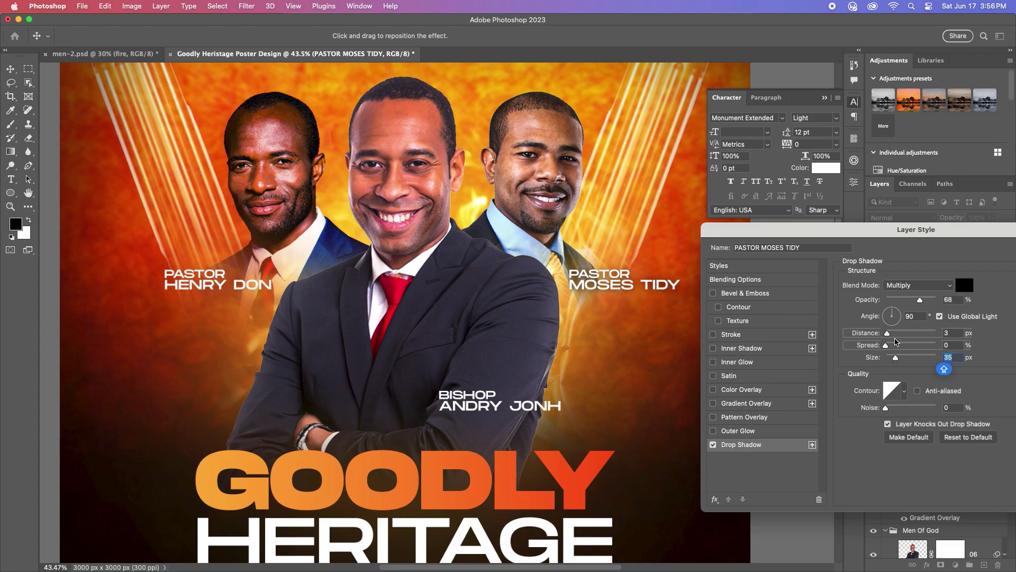
{"action": "left_click_drag", "start_coordinate": [898, 239], "coordinate": [812, 240]}
{"action": "left_click", "coordinate": [995, 249]}
{"action": "scroll", "coordinate": [612, 280], "scroll_direction": "down", "scroll_amount": 3}
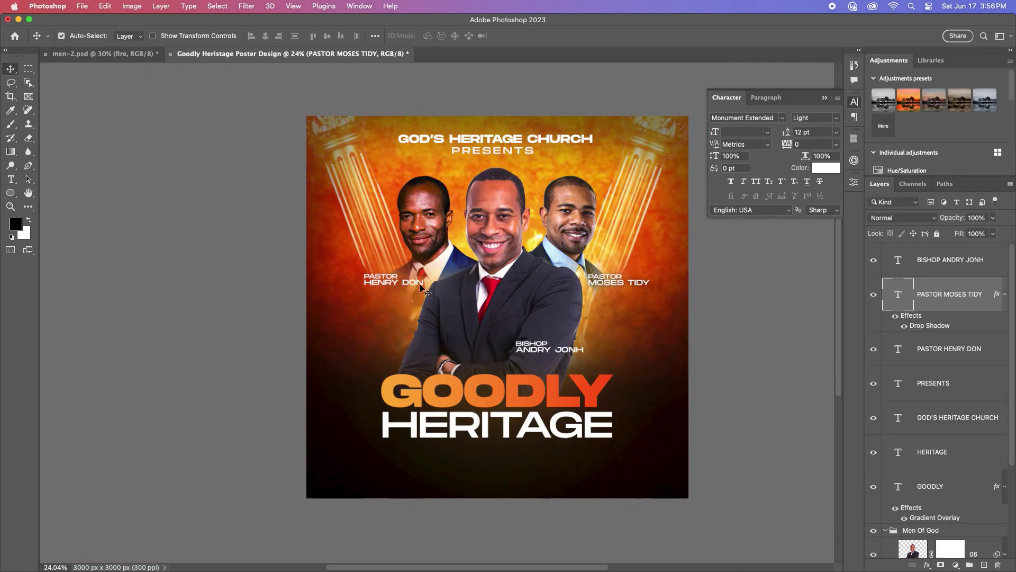
Step: Apply the same drop shadow to the left pastor caption and the bishop caption
{"action": "left_click", "coordinate": [1002, 338]}
{"action": "double_click", "coordinate": [1000, 346]}
{"action": "left_click", "coordinate": [606, 445]}
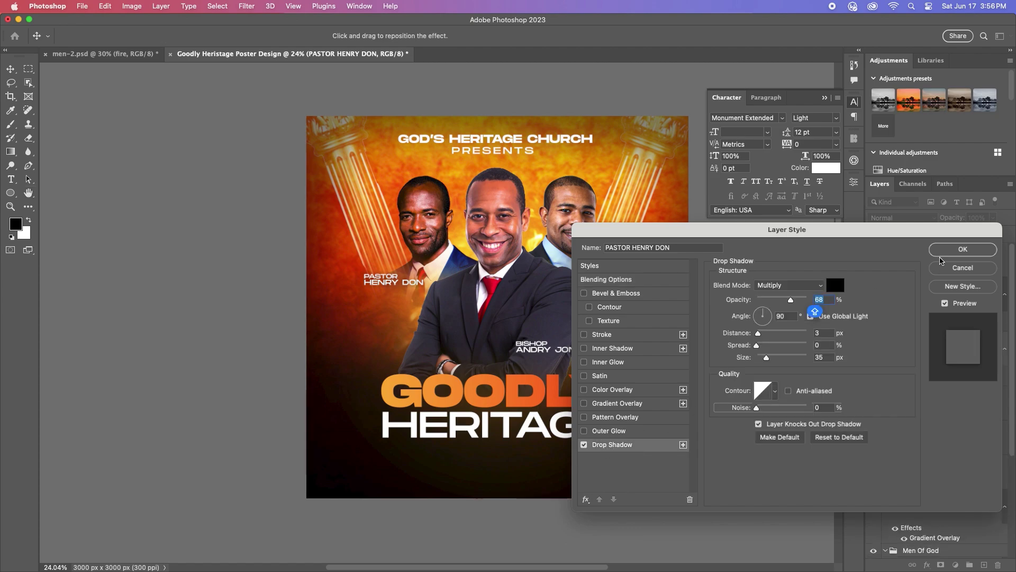
{"action": "left_click", "coordinate": [963, 249]}
{"action": "left_click", "coordinate": [953, 197]}
{"action": "double_click", "coordinate": [990, 197]}
{"action": "left_click", "coordinate": [607, 444]}
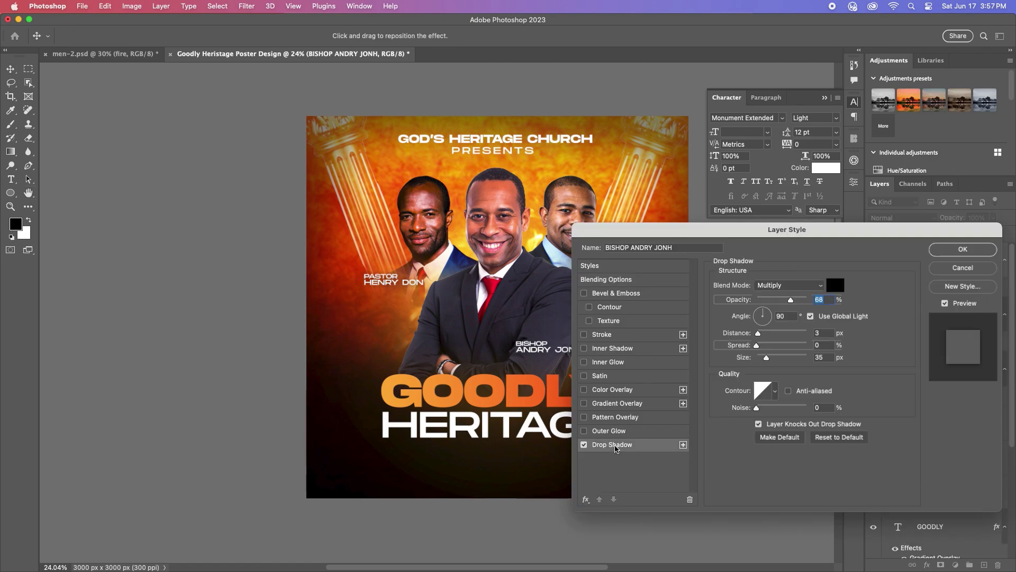
{"action": "key", "text": "Return"}
{"action": "scroll", "coordinate": [583, 347], "scroll_direction": "up", "scroll_amount": 2}
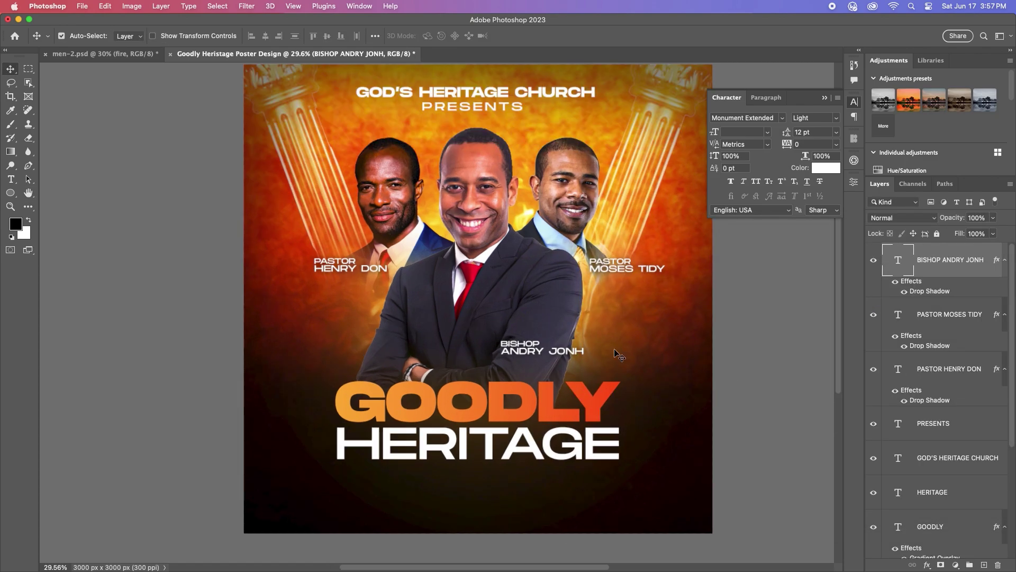
{"action": "scroll", "coordinate": [588, 348], "scroll_direction": "down", "scroll_amount": 1}
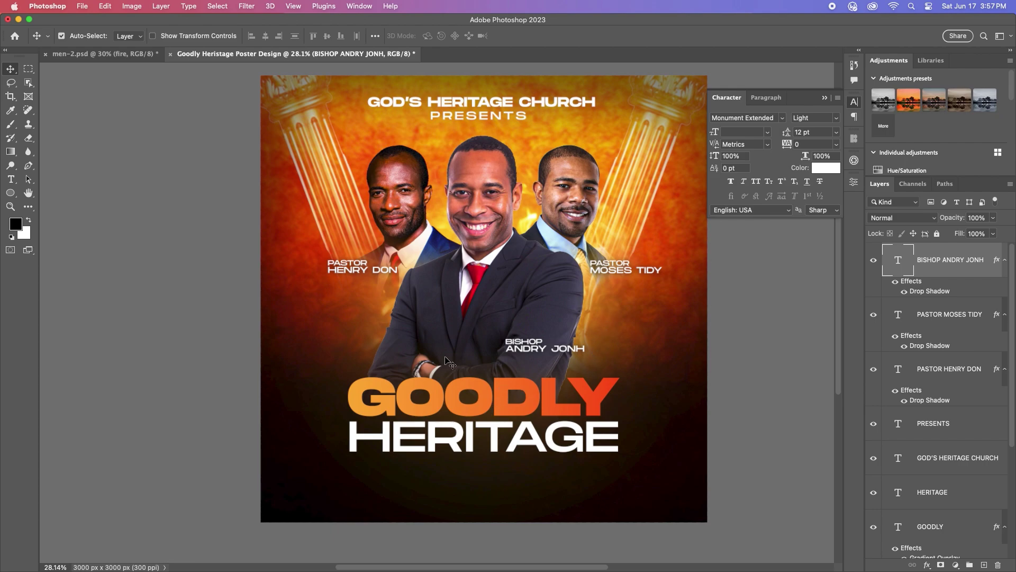
{"action": "scroll", "coordinate": [382, 346], "scroll_direction": "up", "scroll_amount": 1}
{"action": "scroll", "coordinate": [937, 371], "scroll_direction": "down", "scroll_amount": 5}
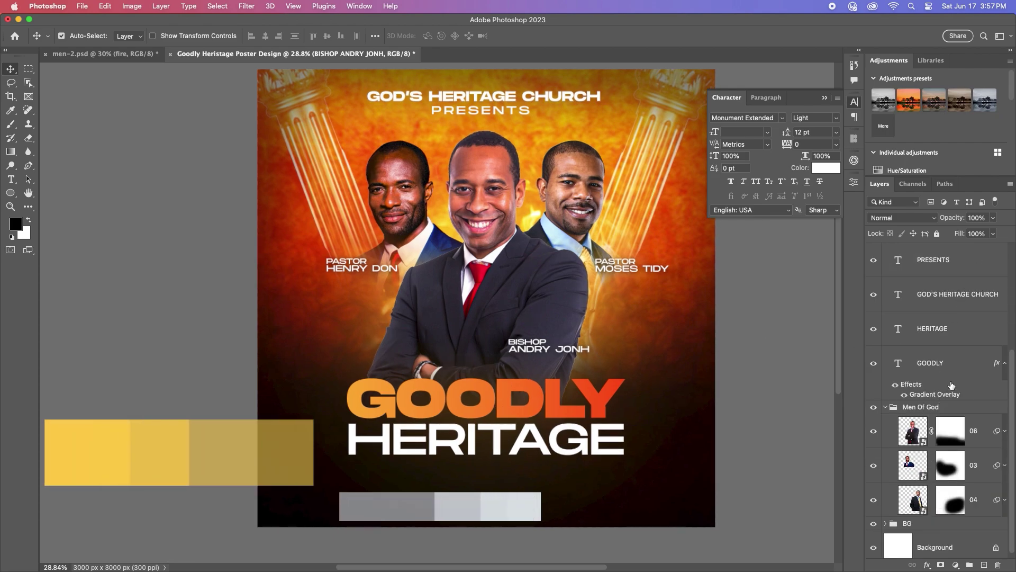
Step: Draw an orange-filled circle with the Ellipse tool left of the GOODLY title
{"action": "left_click", "coordinate": [951, 386]}
{"action": "left_click", "coordinate": [10, 192]}
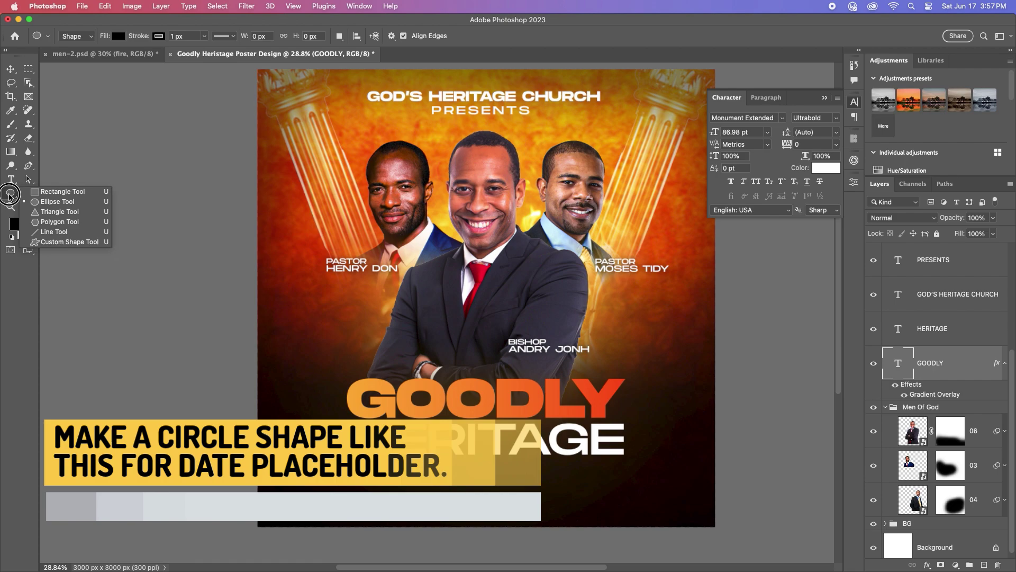
{"action": "left_click", "coordinate": [46, 203]}
{"action": "left_click_drag", "start_coordinate": [300, 324], "coordinate": [356, 379]}
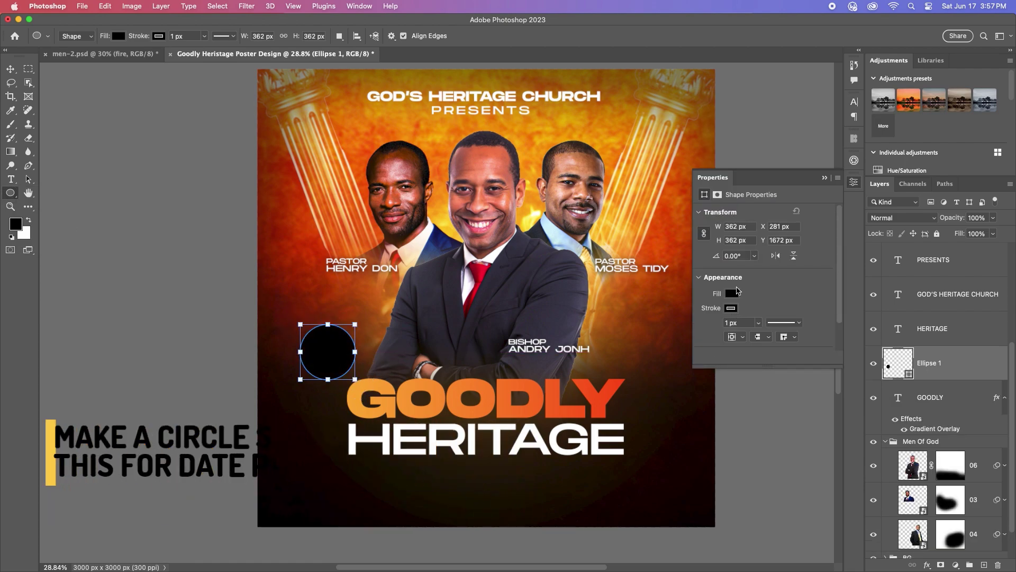
{"action": "left_click", "coordinate": [732, 293]}
{"action": "left_click", "coordinate": [732, 293]}
{"action": "left_click", "coordinate": [732, 293]}
{"action": "left_click", "coordinate": [705, 350]}
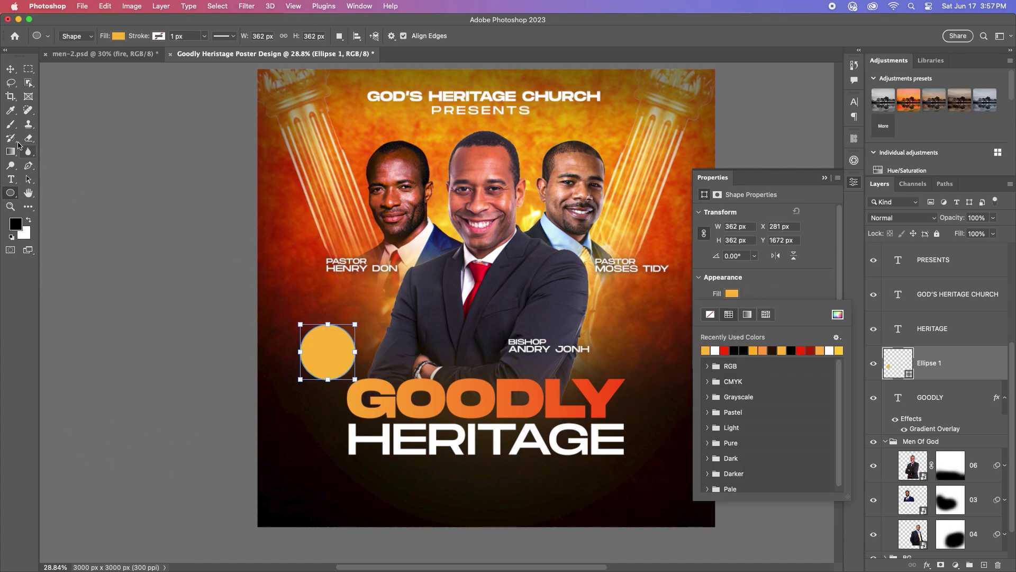
{"action": "key", "text": "v"}
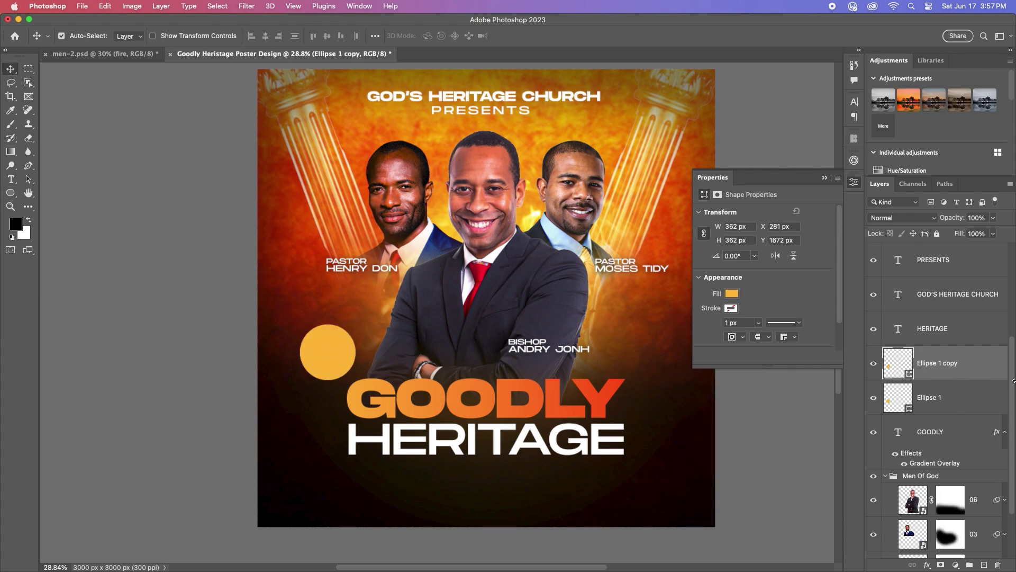
Step: Duplicate the circle, enlarge the original to about 141% around its centre, and make it white
{"action": "key", "text": "ctrl+j"}
{"action": "left_click", "coordinate": [959, 402]}
{"action": "key", "text": "ctrl+t"}
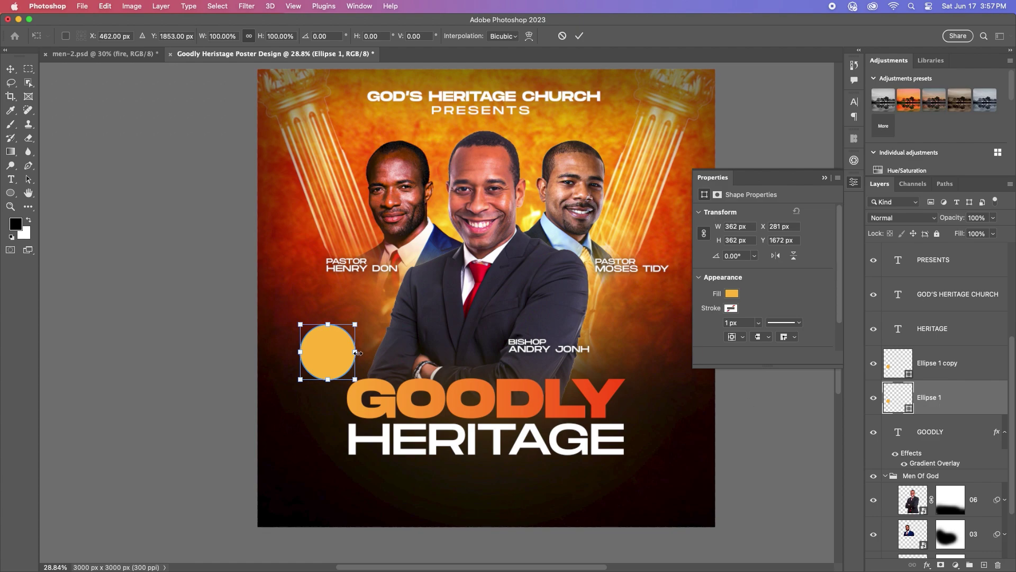
{"action": "left_click_drag", "start_coordinate": [356, 352], "coordinate": [367, 352]}
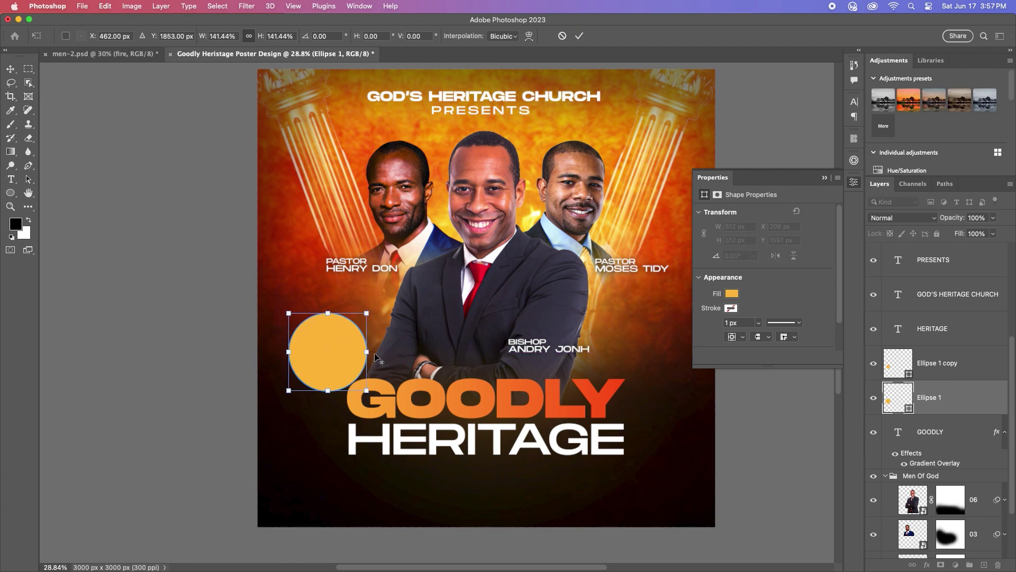
{"action": "double_click", "coordinate": [909, 406]}
{"action": "left_click", "coordinate": [527, 242]}
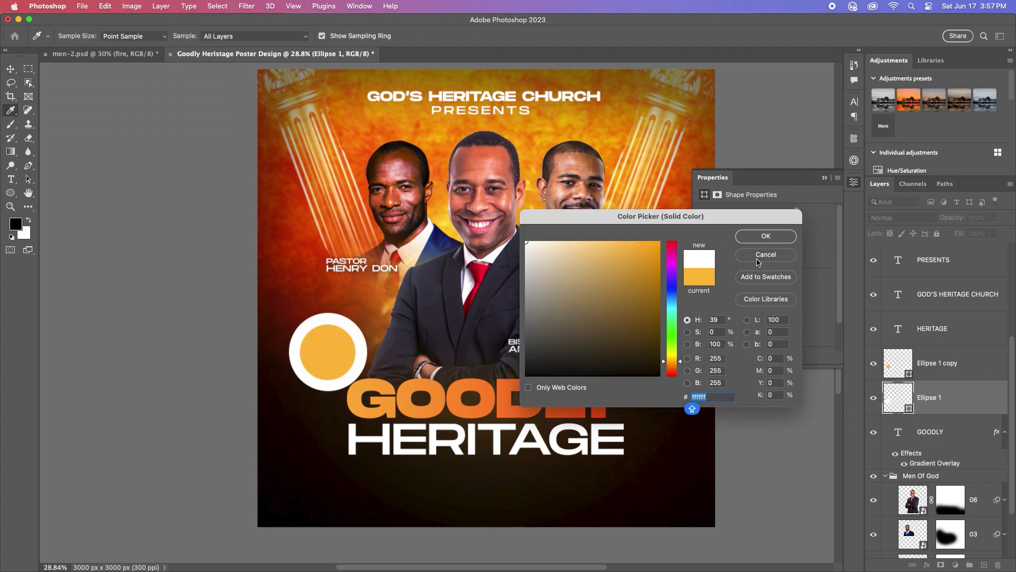
{"action": "key", "text": "Return"}
Step: Lower the white ring's opacity to 23% in Layer Style
{"action": "double_click", "coordinate": [972, 397]}
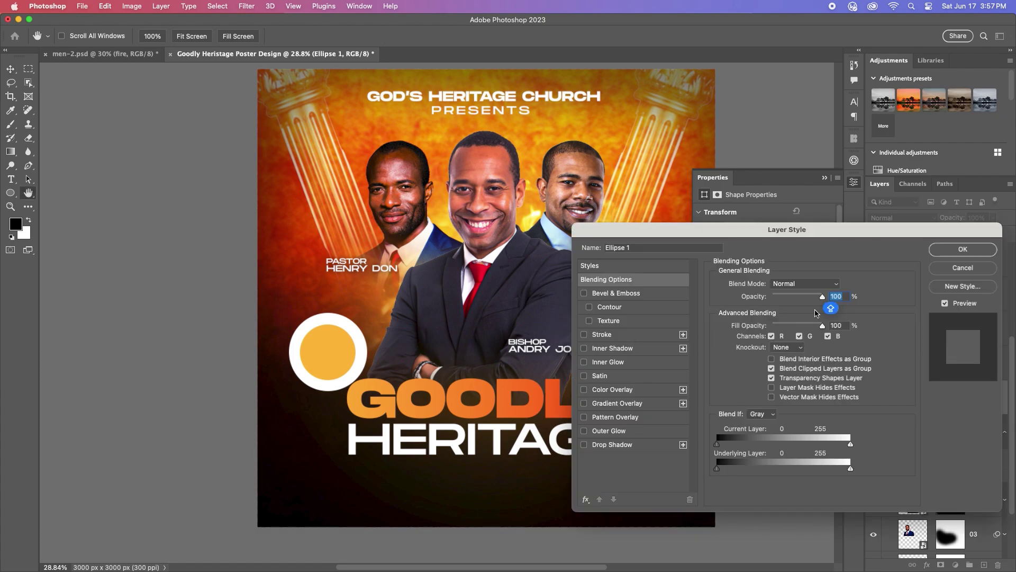
{"action": "left_click_drag", "start_coordinate": [821, 300], "coordinate": [785, 301]}
{"action": "key", "text": "Return"}
{"action": "scroll", "coordinate": [473, 344], "scroll_direction": "up", "scroll_amount": 2}
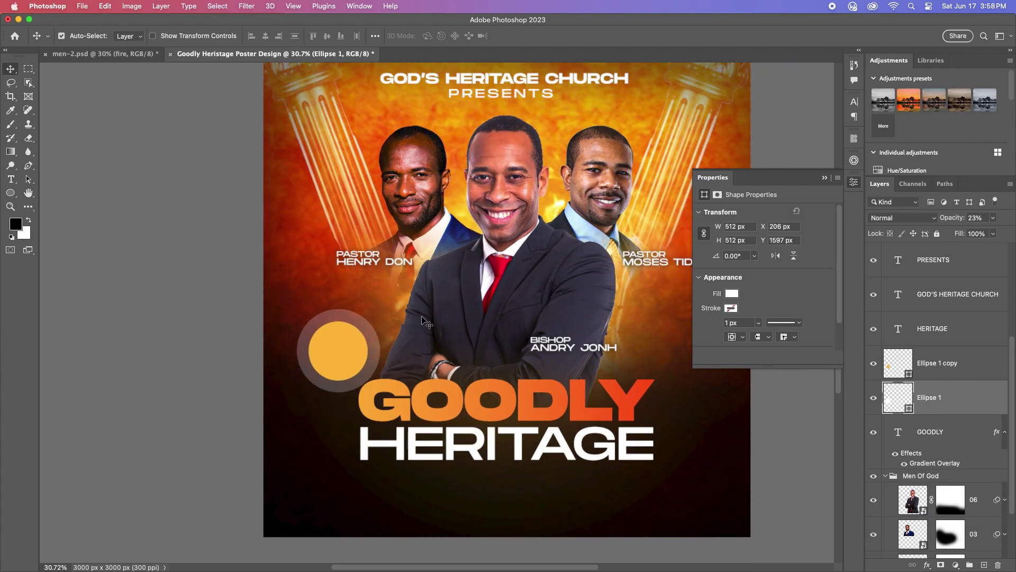
{"action": "scroll", "coordinate": [426, 323], "scroll_direction": "up", "scroll_amount": 1}
Step: Add a two-line '20 / JUNE' text layer and move it over the yellow circle
{"action": "left_click", "coordinate": [11, 179]}
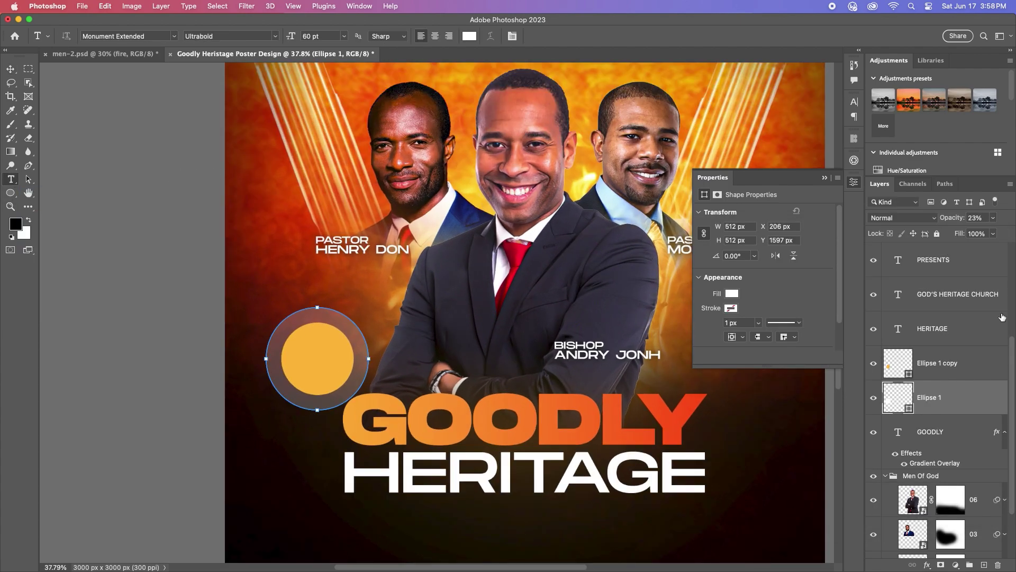
{"action": "left_click", "coordinate": [956, 329]}
{"action": "left_click", "coordinate": [260, 188]}
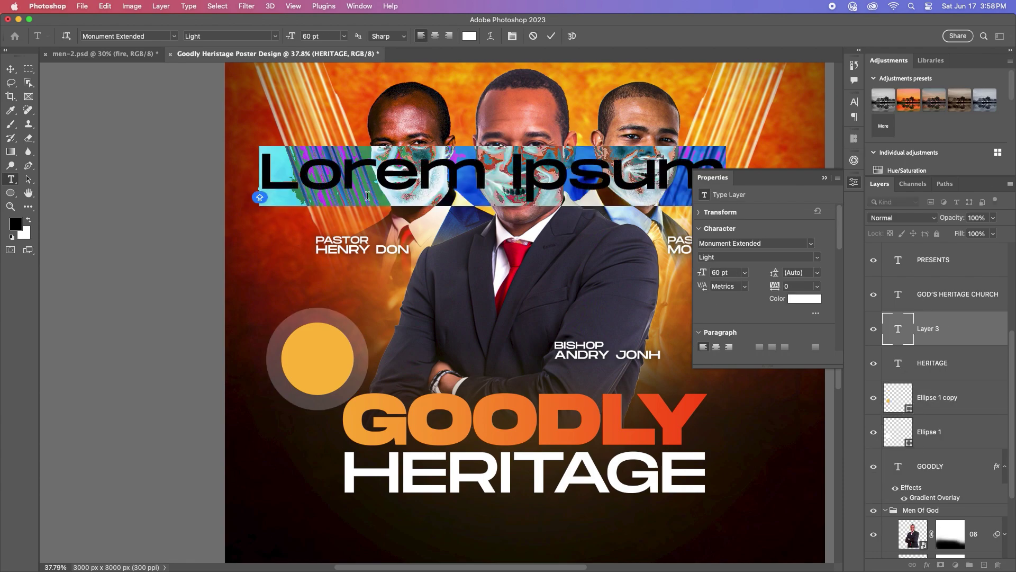
{"action": "type", "text": "20"}
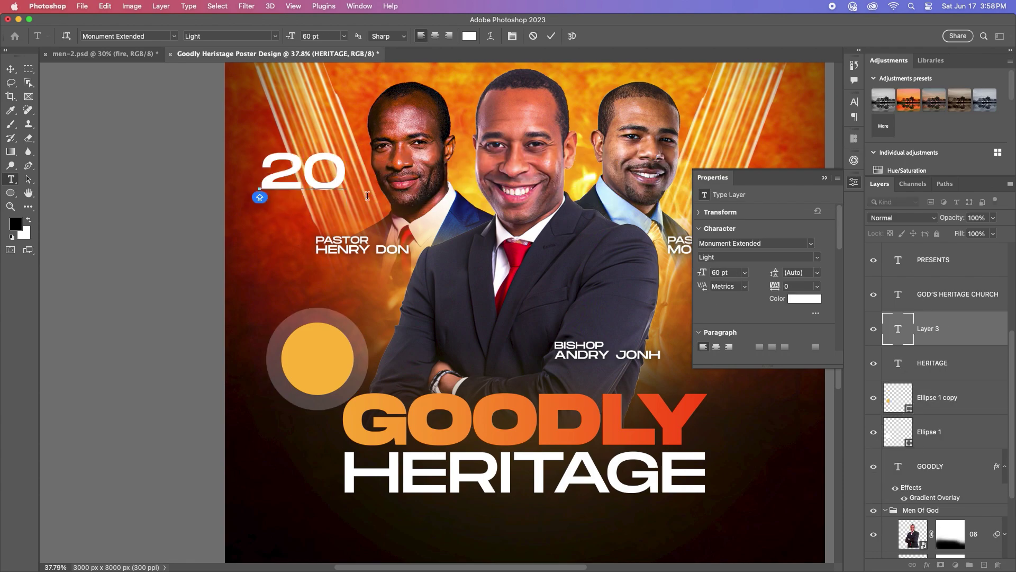
{"action": "key", "text": "Return"}
{"action": "type", "text": "JUNE"}
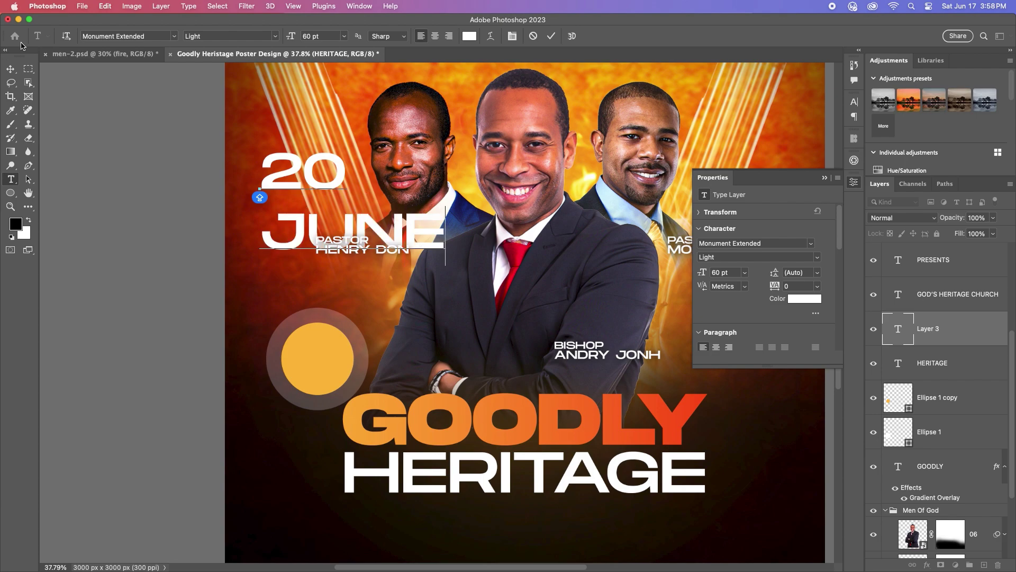
{"action": "key", "text": "ctrl+Return"}
{"action": "key", "text": "v"}
{"action": "left_click_drag", "start_coordinate": [366, 222], "coordinate": [397, 381]}
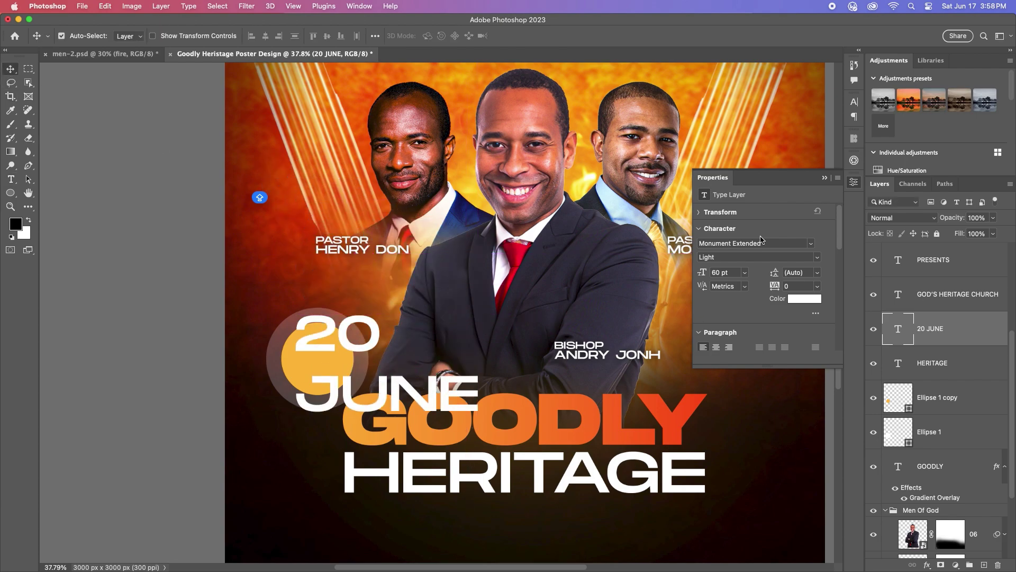
Step: Set the JUNE line to 26 pt and nudge the date text lower
{"action": "left_click", "coordinate": [854, 101]}
{"action": "double_click", "coordinate": [447, 397]}
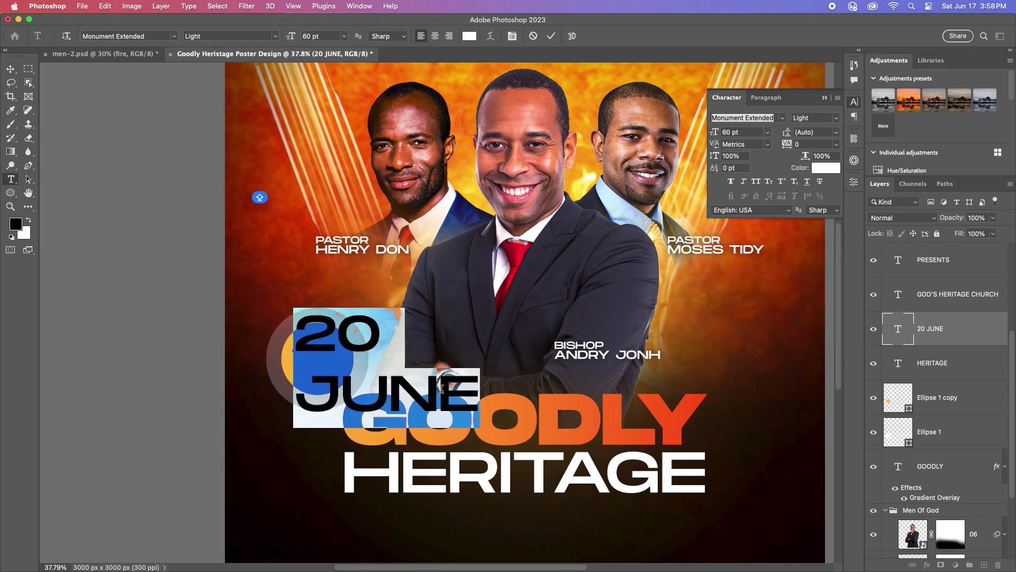
{"action": "double_click", "coordinate": [455, 394]}
{"action": "left_click_drag", "start_coordinate": [483, 394], "coordinate": [262, 386]}
{"action": "left_click", "coordinate": [766, 132]}
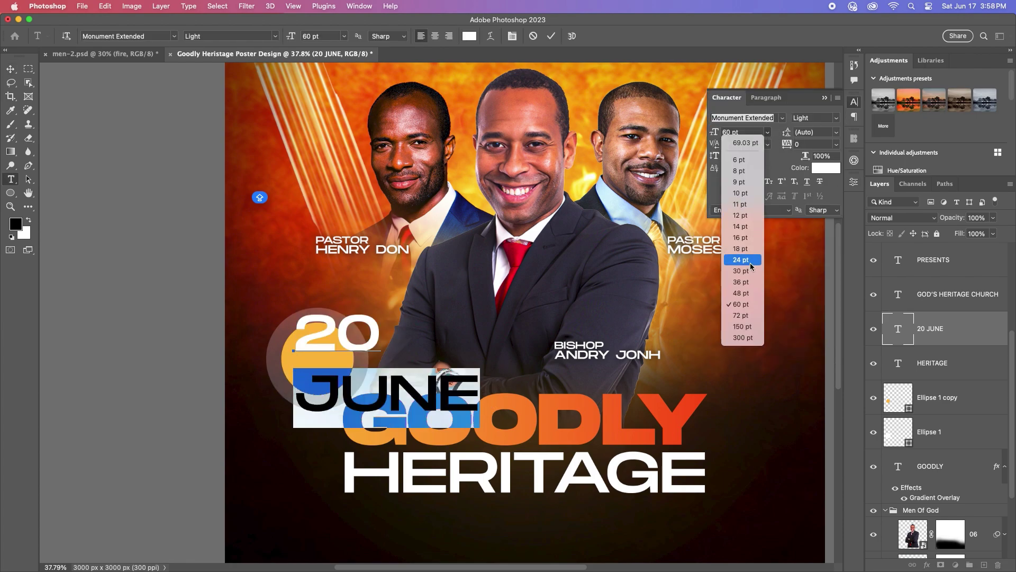
{"action": "left_click", "coordinate": [741, 259]}
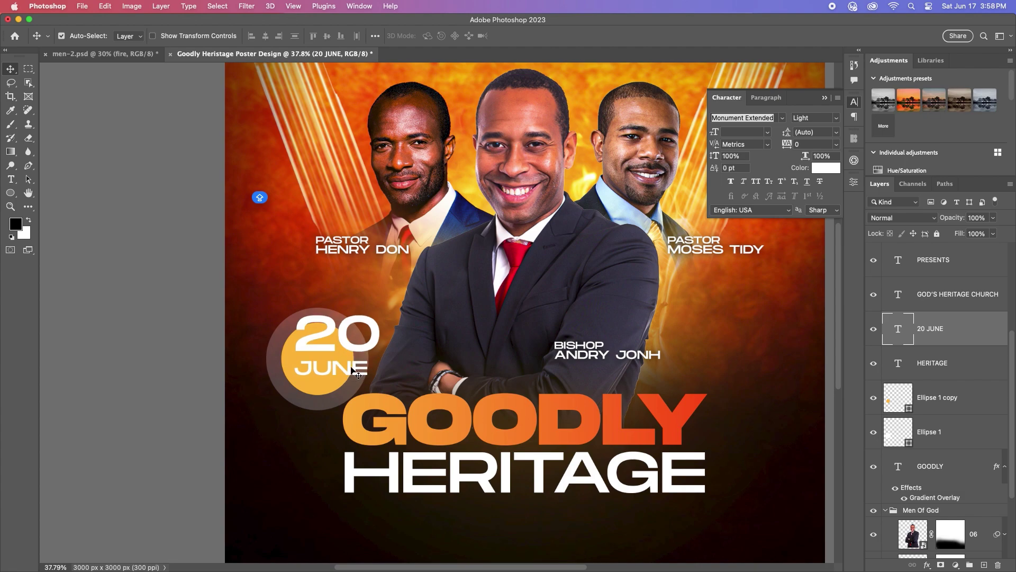
{"action": "left_click", "coordinate": [745, 132]}
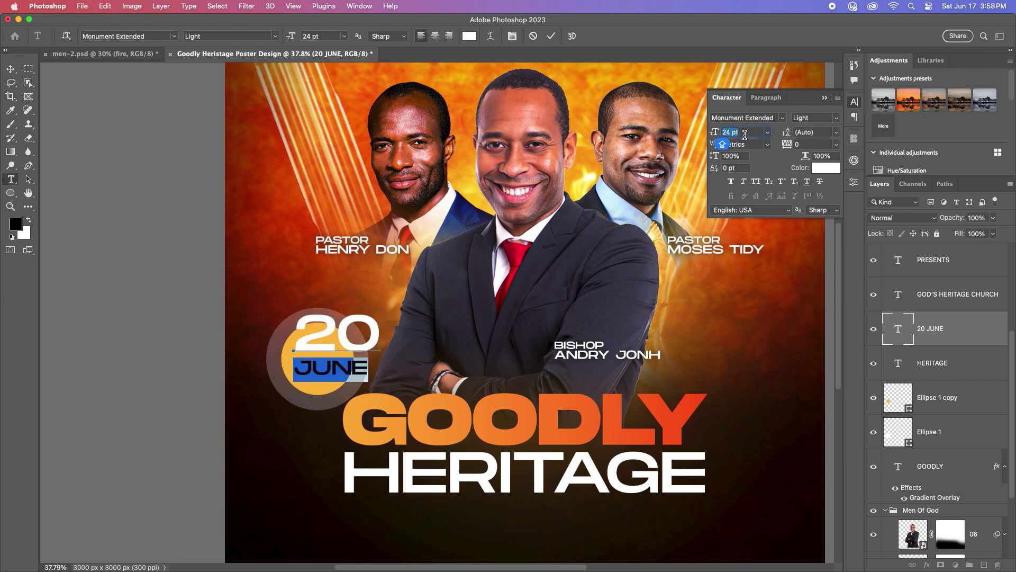
{"action": "type", "text": "26"}
{"action": "key", "text": "Return"}
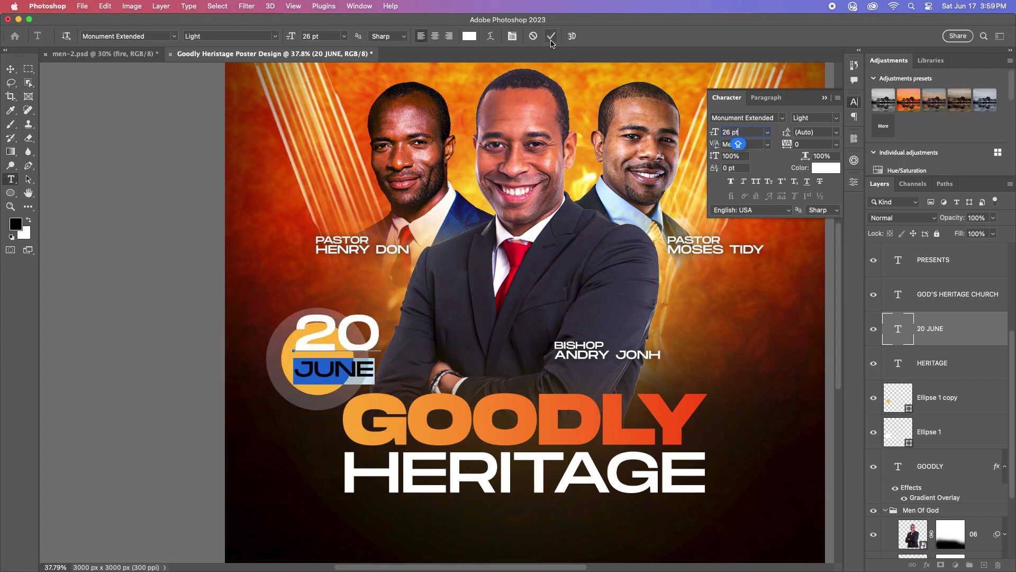
{"action": "left_click", "coordinate": [551, 36]}
{"action": "key", "text": "v"}
{"action": "left_click_drag", "start_coordinate": [296, 345], "coordinate": [450, 318]}
Step: Change 20 to 20TH and size it to 26 pt
{"action": "key", "text": "t"}
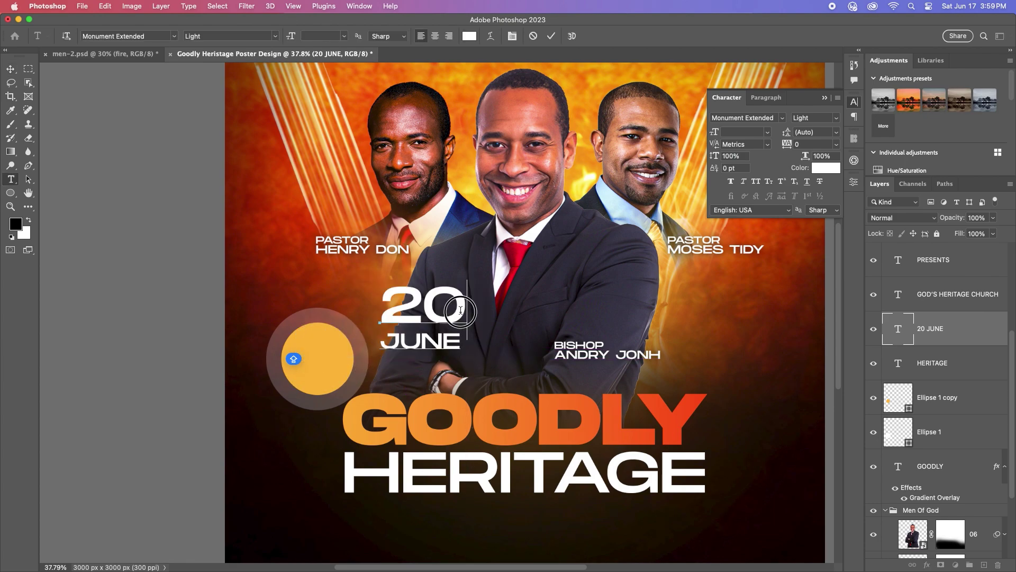
{"action": "left_click", "coordinate": [446, 306]}
{"action": "type", "text": "TH"}
{"action": "key", "text": "super+Return"}
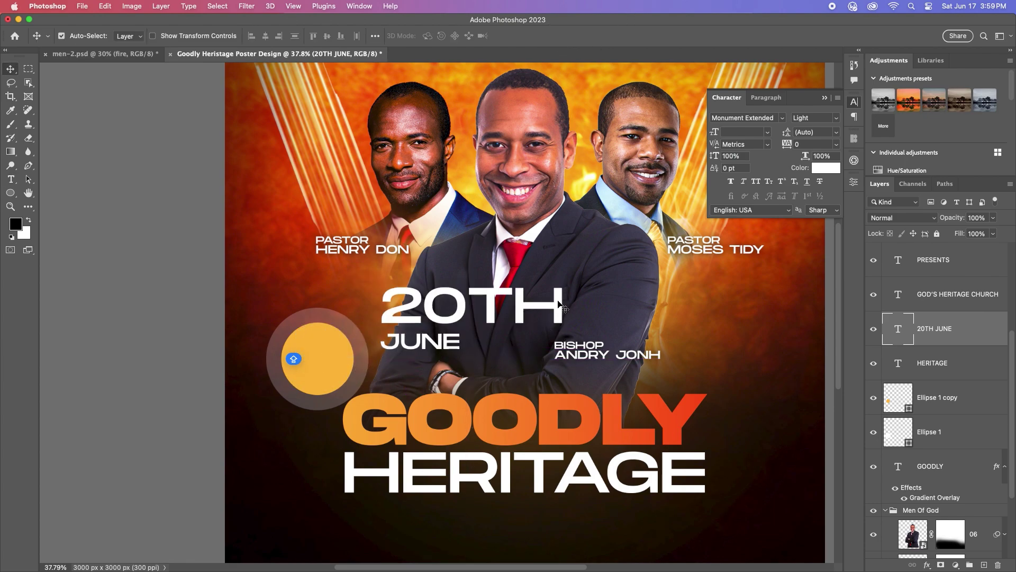
{"action": "left_click", "coordinate": [395, 296]}
{"action": "key", "text": "super+a"}
{"action": "left_click", "coordinate": [767, 135]}
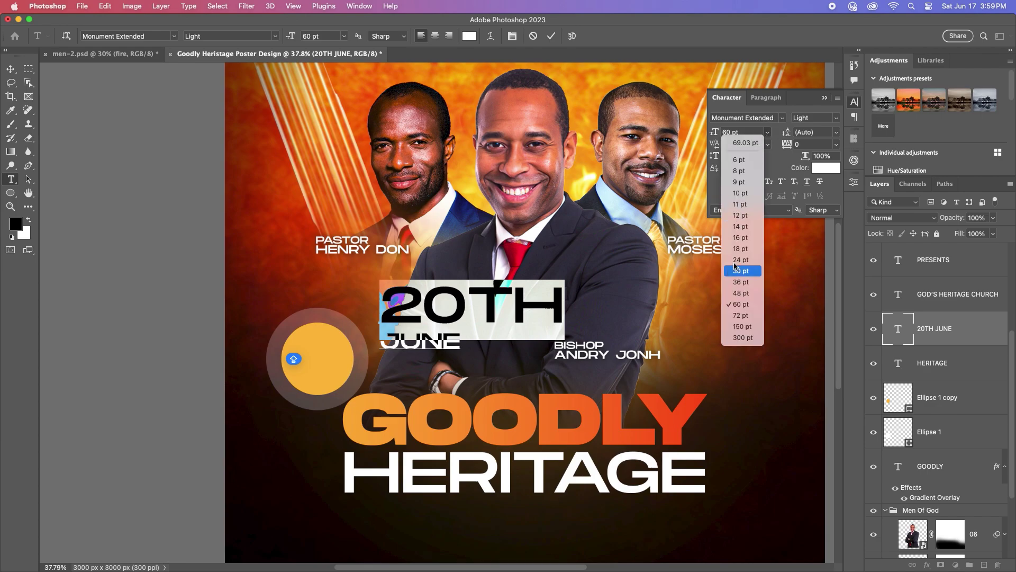
{"action": "left_click", "coordinate": [741, 228]}
{"action": "left_click", "coordinate": [735, 132]}
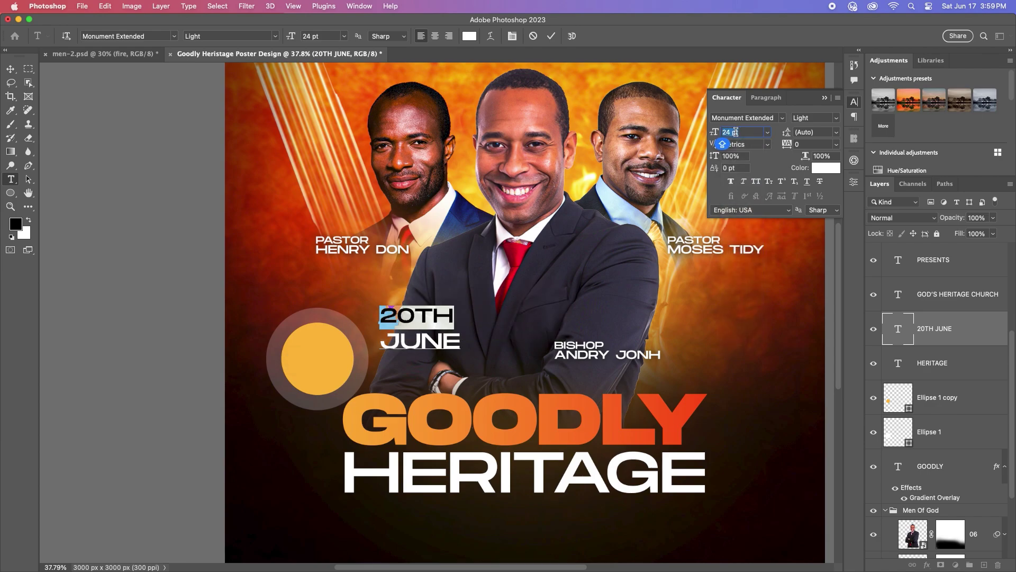
{"action": "key", "text": "Up"}
{"action": "key", "text": "Up"}
{"action": "key", "text": "super+Return"}
{"action": "key", "text": "v"}
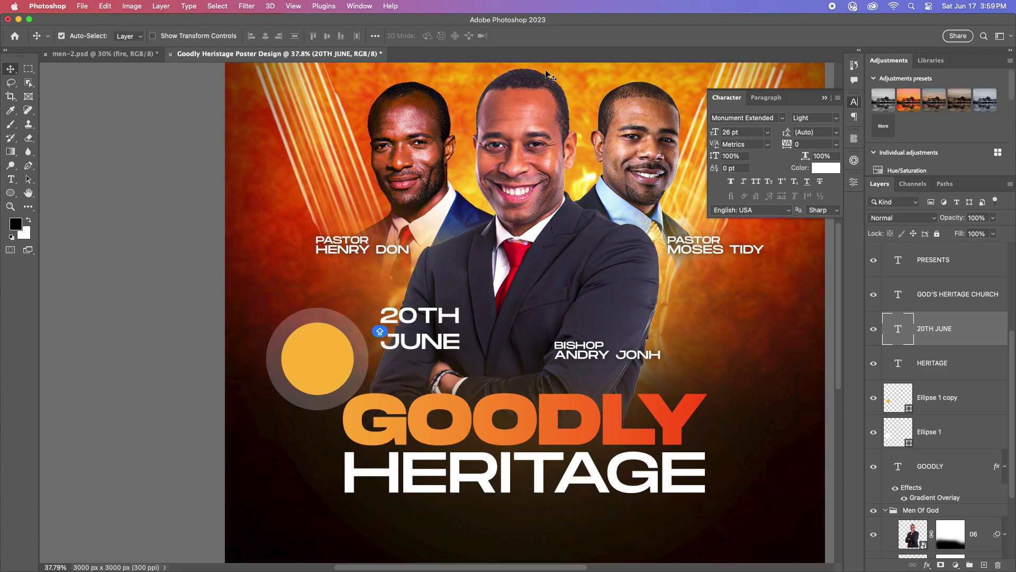
Step: Give the date 23 pt leading and the Bold font style
{"action": "left_click", "coordinate": [838, 135]}
{"action": "left_click", "coordinate": [810, 238]}
{"action": "key", "text": "shift+Up"}
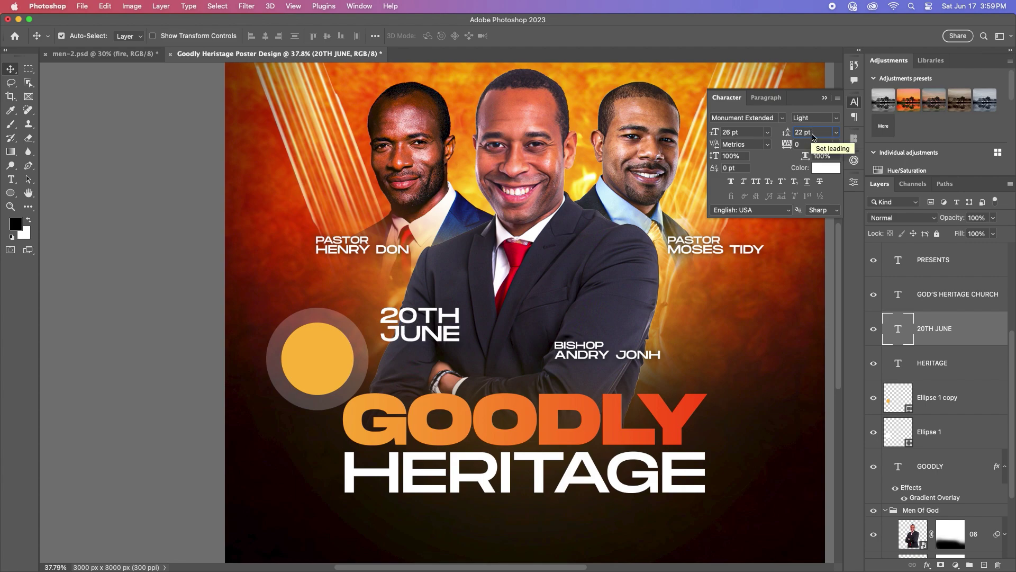
{"action": "left_click", "coordinate": [830, 114]}
{"action": "left_click", "coordinate": [812, 139]}
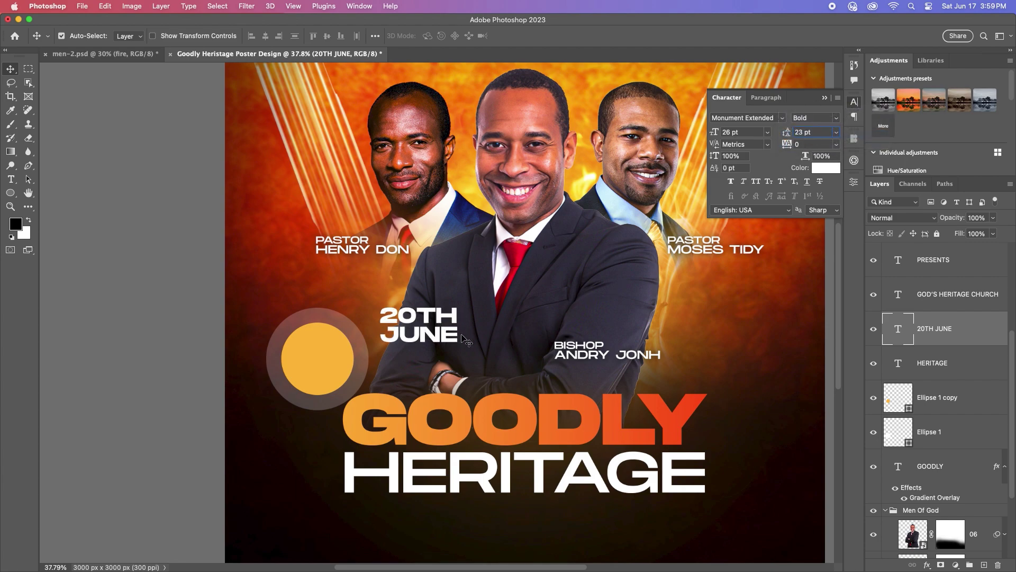
Step: Scale the date down with Free Transform to fit inside the yellow circle
{"action": "key", "text": "super+t"}
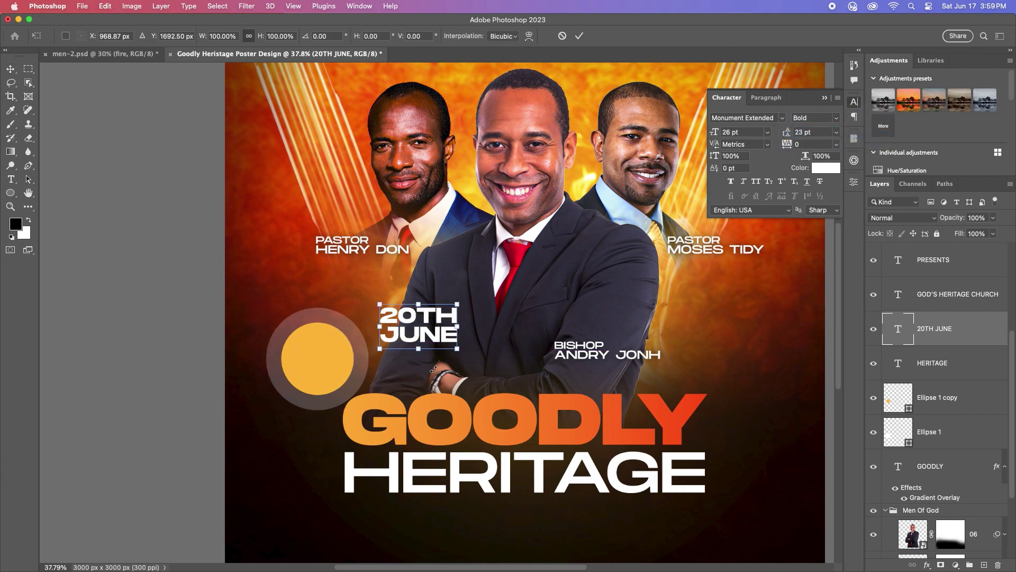
{"action": "left_click_drag", "start_coordinate": [466, 334], "coordinate": [317, 358]}
{"action": "left_click", "coordinate": [579, 36]}
{"action": "scroll", "coordinate": [320, 349], "scroll_direction": "up", "scroll_amount": 5}
Step: Colour the 20TH line red, leaving JUNE white
{"action": "double_click", "coordinate": [359, 354]}
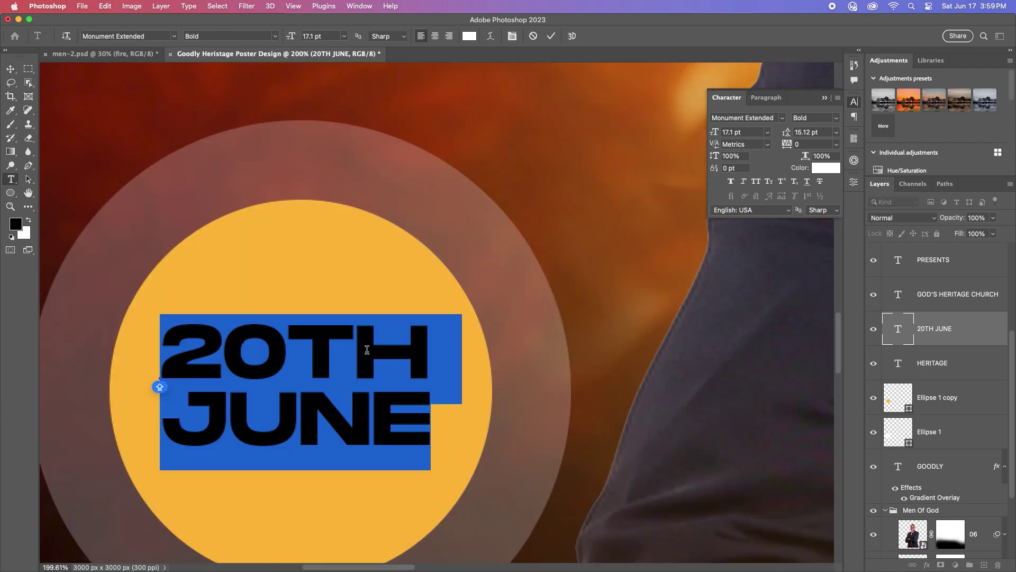
{"action": "left_click", "coordinate": [407, 349]}
{"action": "left_click_drag", "start_coordinate": [407, 349], "coordinate": [177, 321]}
{"action": "left_click", "coordinate": [826, 168]}
{"action": "left_click", "coordinate": [656, 239]}
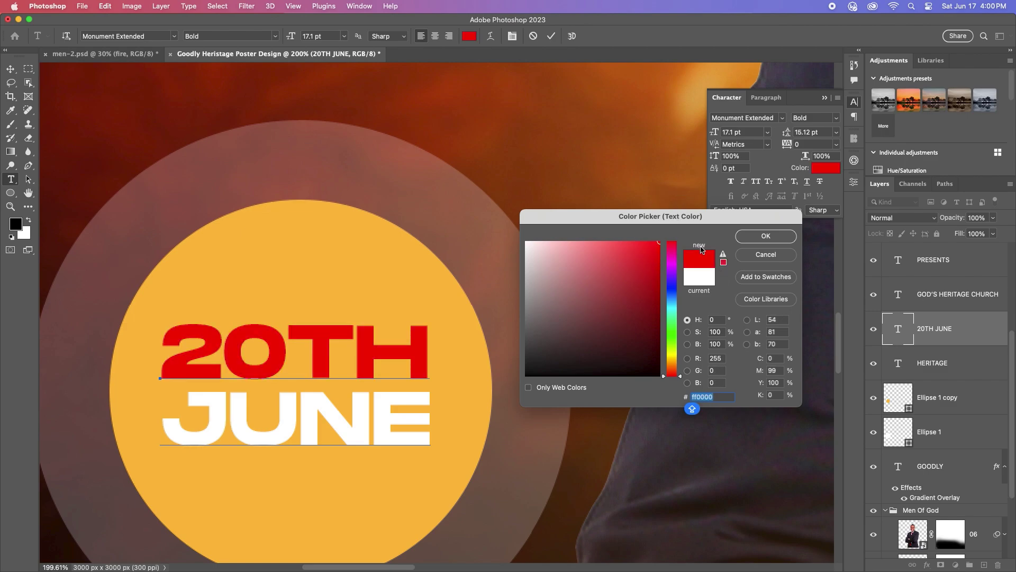
{"action": "left_click", "coordinate": [766, 234]}
{"action": "key", "text": "Escape"}
{"action": "key", "text": "v"}
{"action": "scroll", "coordinate": [525, 303], "scroll_direction": "down", "scroll_amount": 5}
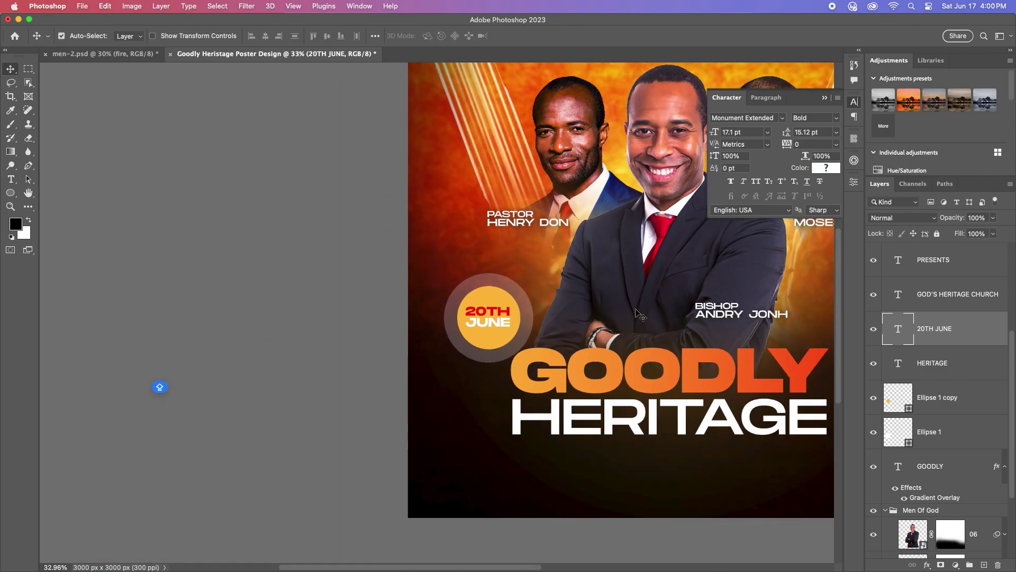
{"action": "scroll", "coordinate": [673, 280], "scroll_direction": "down", "scroll_amount": 2}
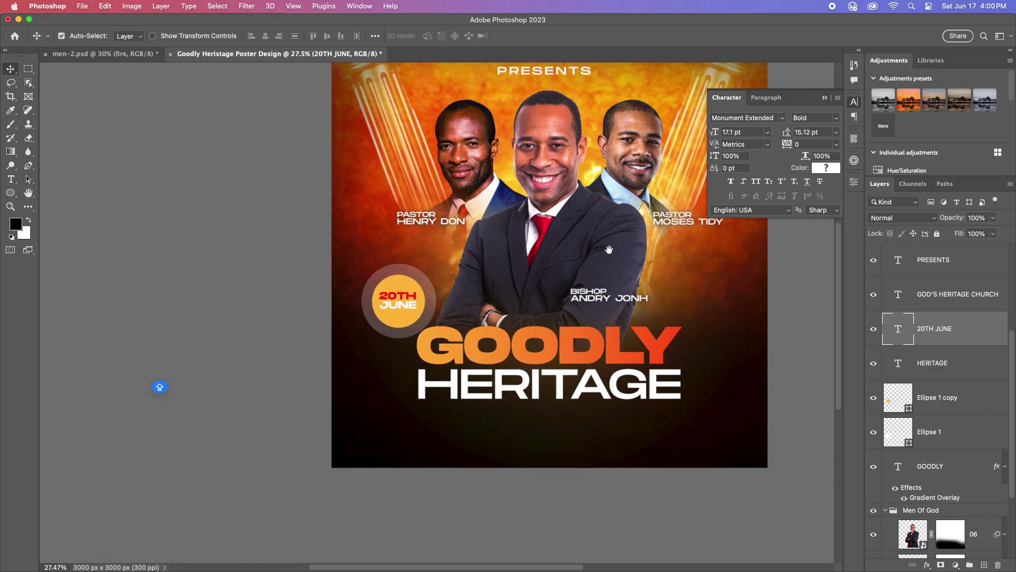
Step: Duplicate the HERITAGE text below itself and retype it as the church name and address
{"action": "left_click_drag", "start_coordinate": [609, 249], "coordinate": [502, 289]}
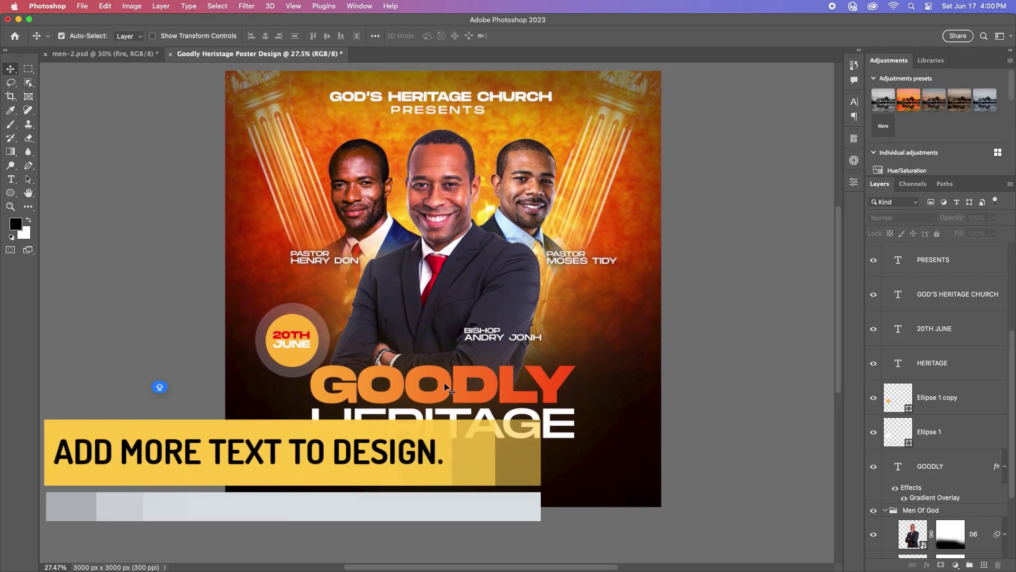
{"action": "left_click_drag", "start_coordinate": [461, 430], "coordinate": [456, 479]}
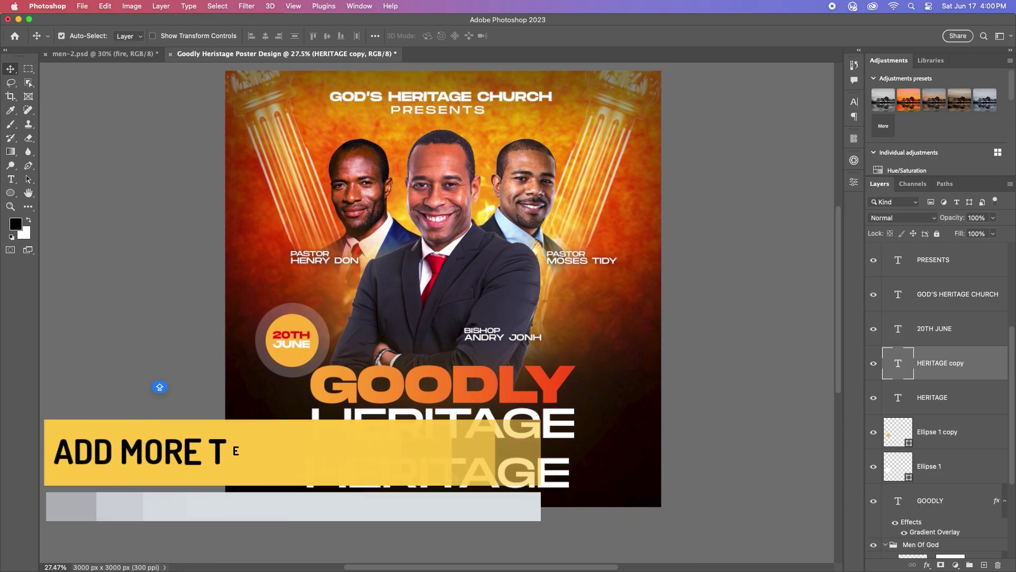
{"action": "double_click", "coordinate": [456, 479]}
{"action": "type", "text": "GOD"}
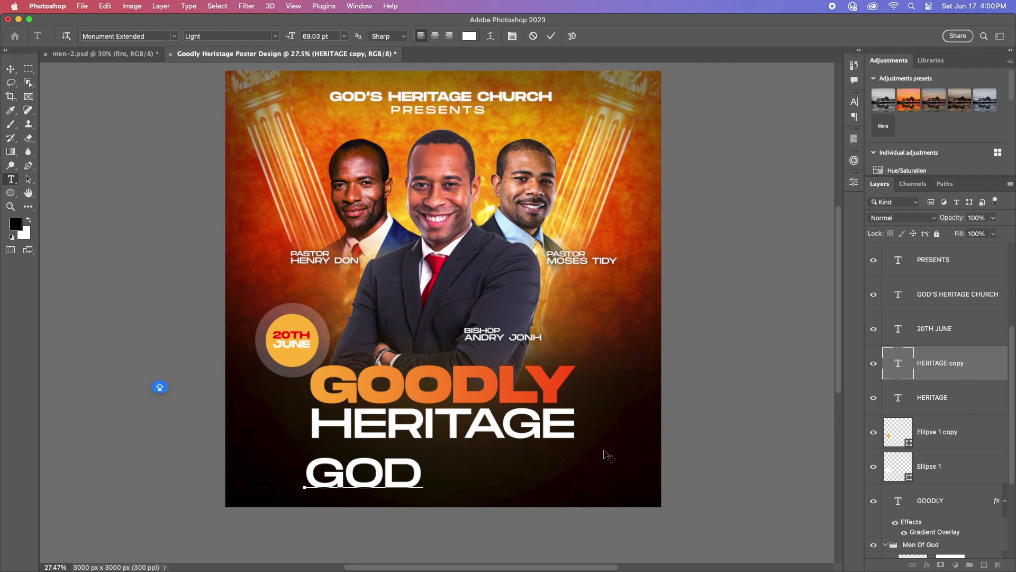
{"action": "type", "text": "'S HERIAT"}
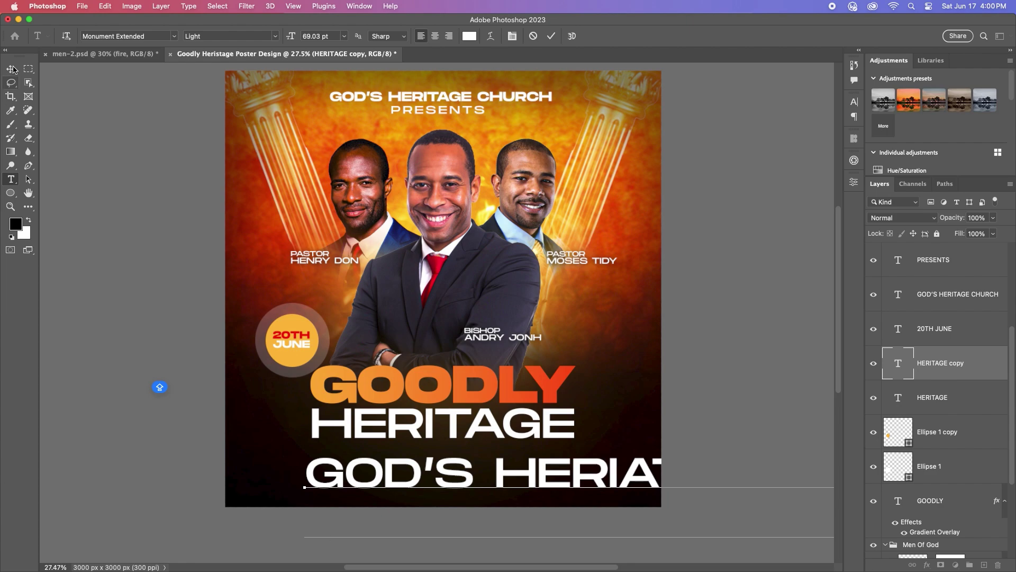
{"action": "left_click", "coordinate": [10, 69]}
Step: Shrink the footer text to 12 pt and move it to the bottom left
{"action": "left_click", "coordinate": [854, 101]}
{"action": "left_click", "coordinate": [768, 131]}
{"action": "left_click", "coordinate": [586, 425]}
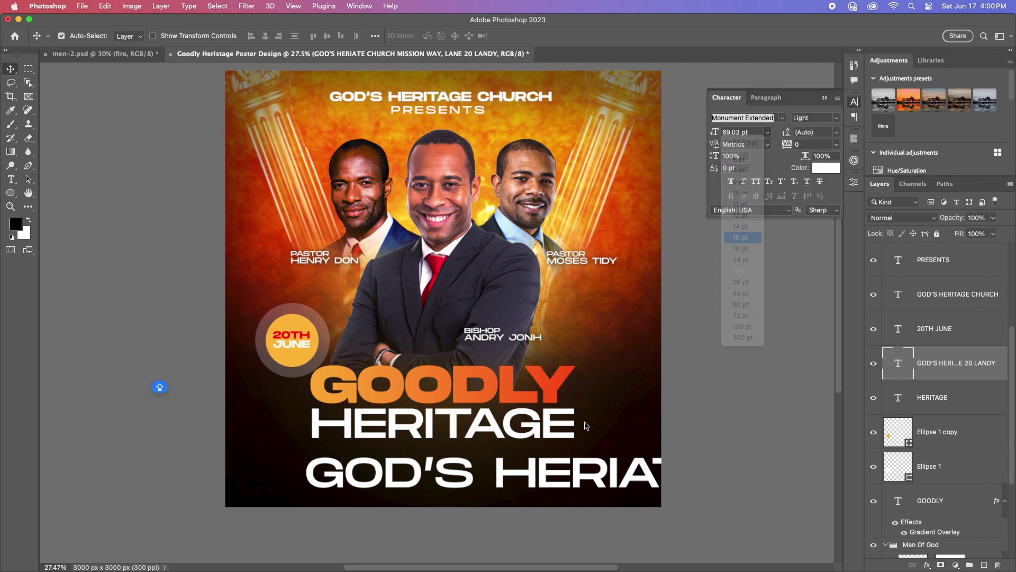
{"action": "left_click_drag", "start_coordinate": [333, 489], "coordinate": [449, 479]}
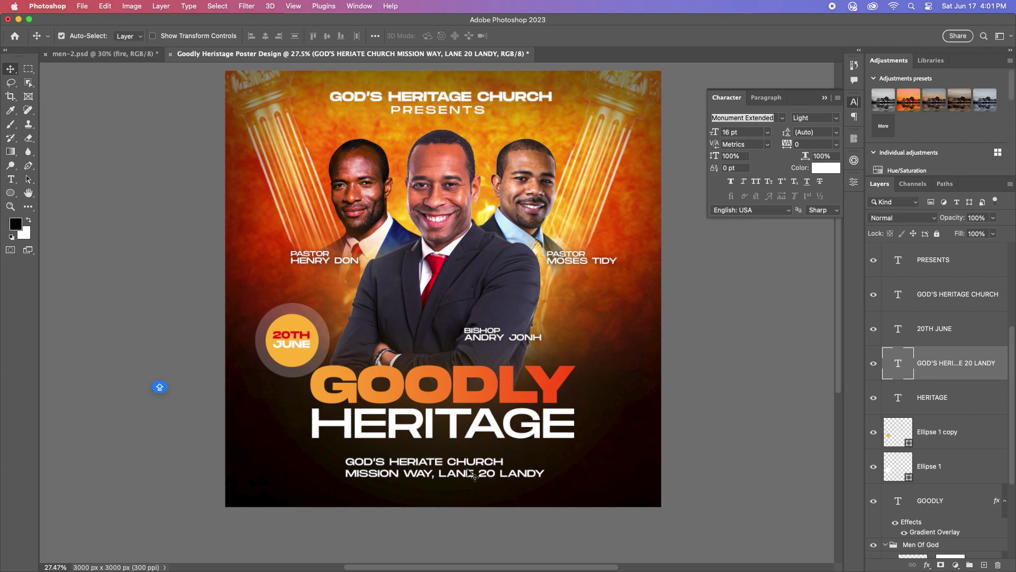
{"action": "scroll", "coordinate": [473, 476], "scroll_direction": "up", "scroll_amount": 3}
{"action": "scroll", "coordinate": [471, 470], "scroll_direction": "down", "scroll_amount": 2}
{"action": "left_click", "coordinate": [768, 132]}
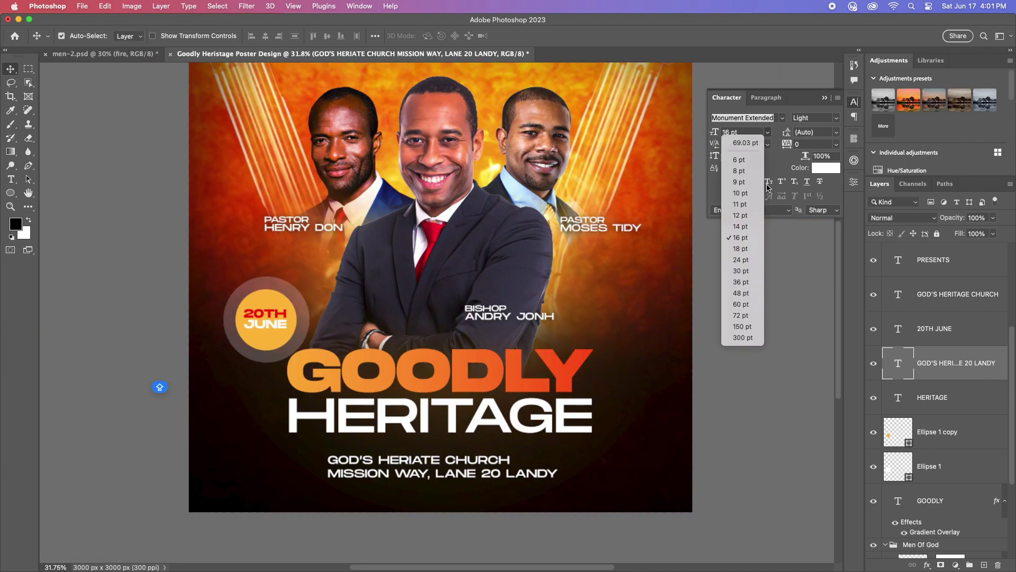
{"action": "left_click", "coordinate": [741, 219]}
{"action": "left_click_drag", "start_coordinate": [418, 471], "coordinate": [597, 470]}
Step: Retype the copy as FOR MORE INFORMATION with a phone number line set to 18 pt
{"action": "double_click", "coordinate": [655, 468]}
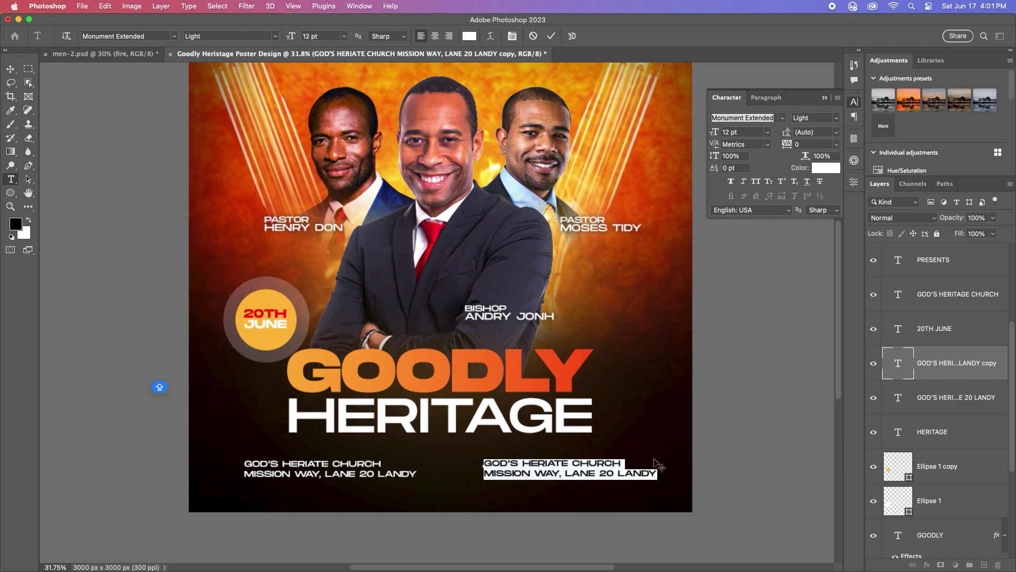
{"action": "type", "text": "FOR MORE INFORMATION"}
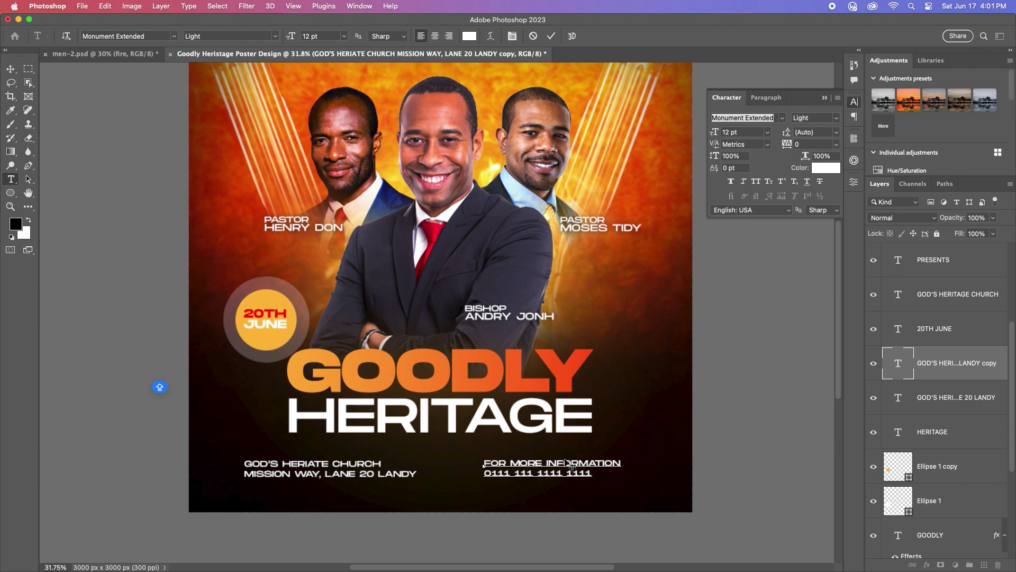
{"action": "left_click_drag", "start_coordinate": [591, 472], "coordinate": [416, 472]}
{"action": "left_click", "coordinate": [767, 132]}
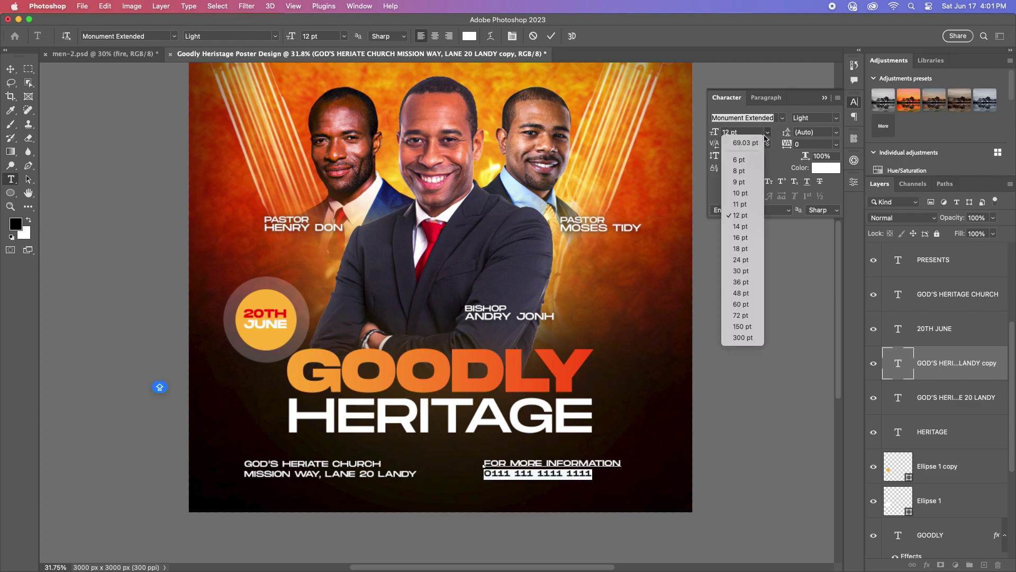
{"action": "left_click", "coordinate": [743, 249]}
{"action": "left_click", "coordinate": [554, 35]}
{"action": "key", "text": "v"}
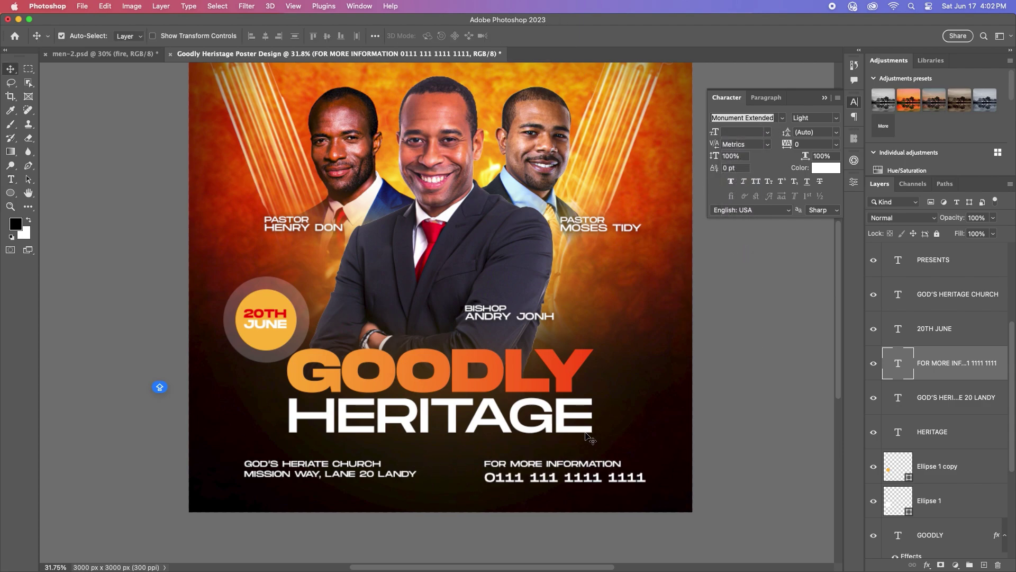
Step: Make the phone number line Bold
{"action": "scroll", "coordinate": [577, 495], "scroll_direction": "up", "scroll_amount": 3}
{"action": "double_click", "coordinate": [577, 493]}
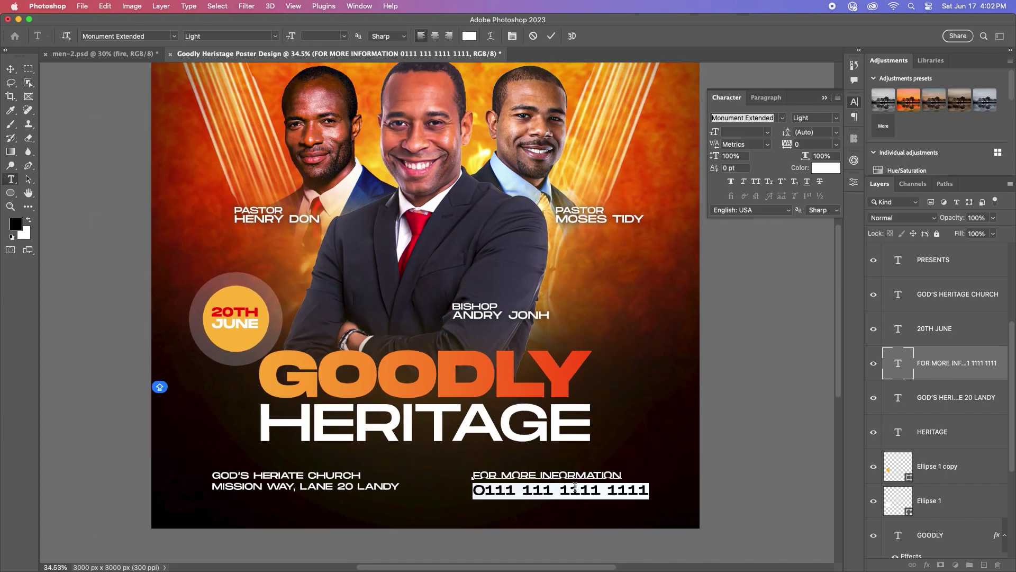
{"action": "left_click_drag", "start_coordinate": [648, 489], "coordinate": [465, 486]}
{"action": "left_click", "coordinate": [836, 118]}
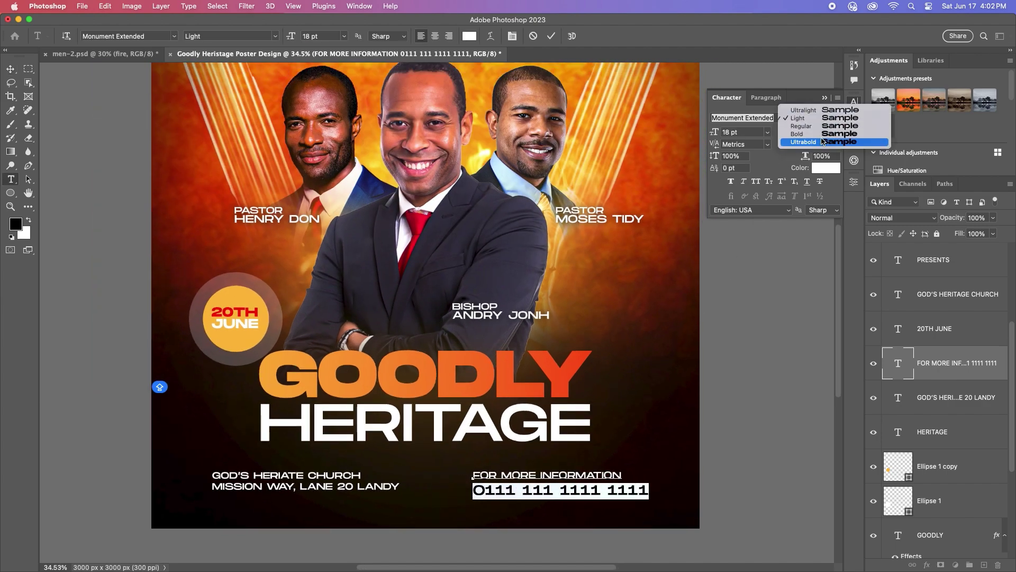
{"action": "left_click", "coordinate": [804, 137]}
{"action": "left_click", "coordinate": [553, 36]}
{"action": "key", "text": "v"}
Step: Replace the phone number's digit groups with placeholder zeros
{"action": "scroll", "coordinate": [582, 491], "scroll_direction": "up", "scroll_amount": 5}
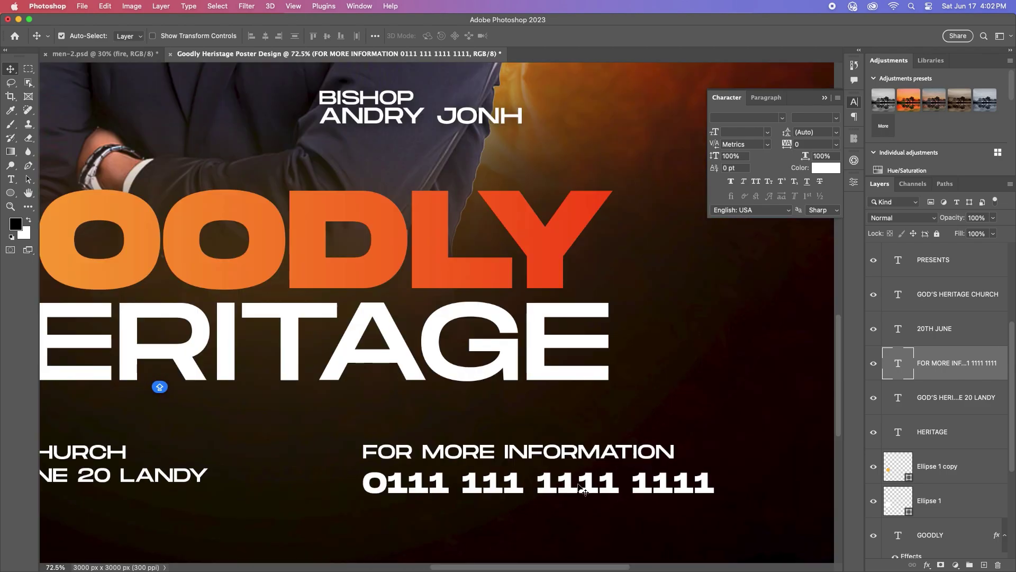
{"action": "double_click", "coordinate": [581, 489]}
{"action": "left_click", "coordinate": [524, 485]}
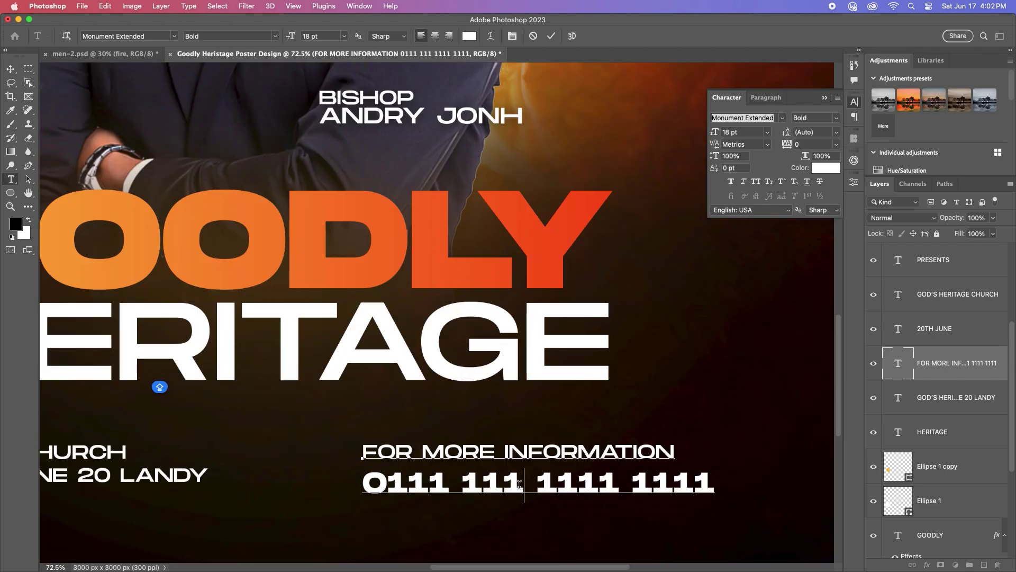
{"action": "key", "text": "BackSpace"}
{"action": "key", "text": "BackSpace"}
{"action": "key", "text": "BackSpace"}
{"action": "type", "text": "000"}
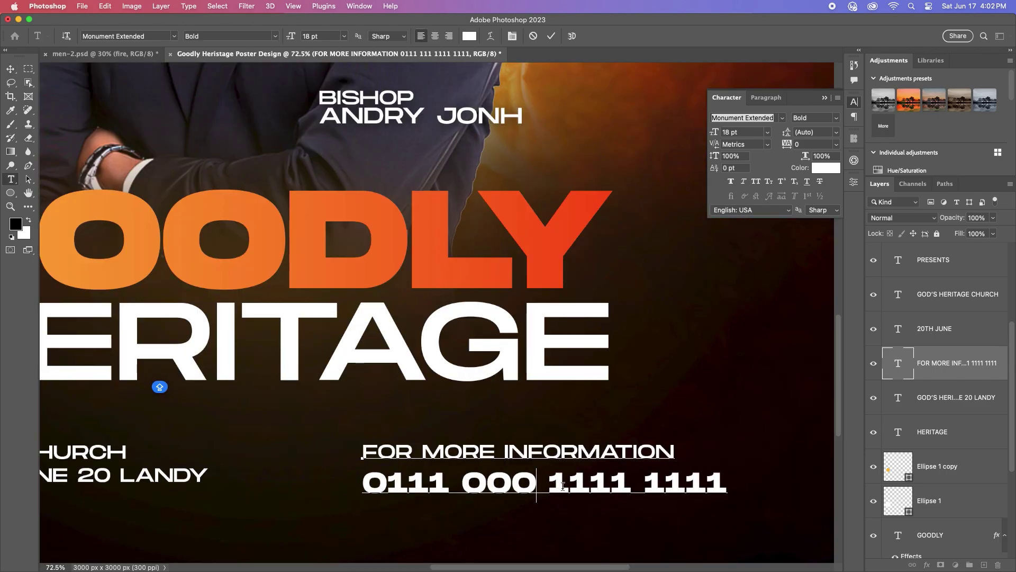
{"action": "key", "text": "BackSpace"}
{"action": "key", "text": "BackSpace"}
{"action": "key", "text": "BackSpace"}
{"action": "key", "text": "BackSpace"}
{"action": "key", "text": "BackSpace"}
{"action": "key", "text": "BackSpace"}
{"action": "key", "text": "BackSpace"}
{"action": "key", "text": "BackSpace"}
{"action": "key", "text": "BackSpace"}
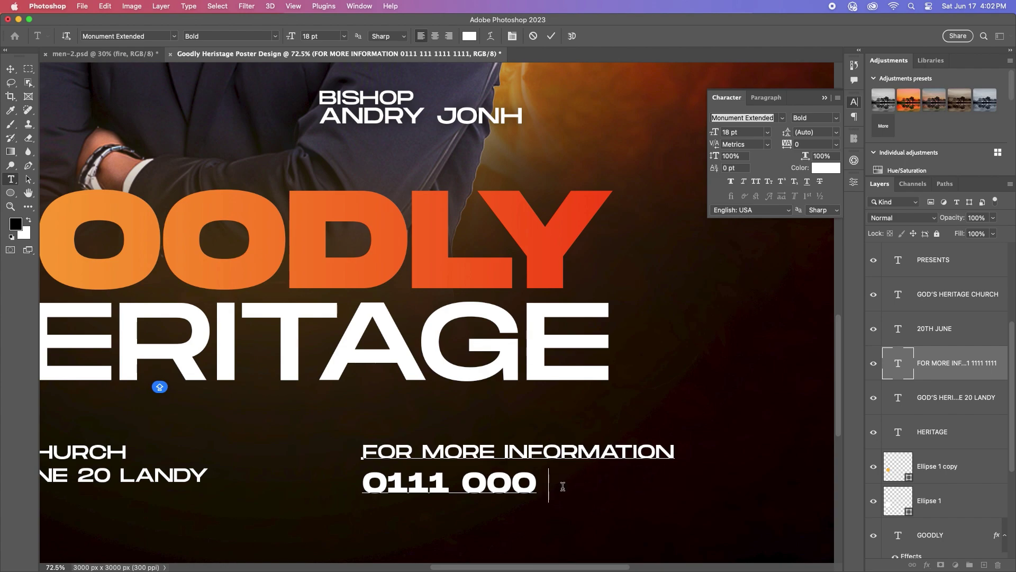
{"action": "type", "text": "000 000"}
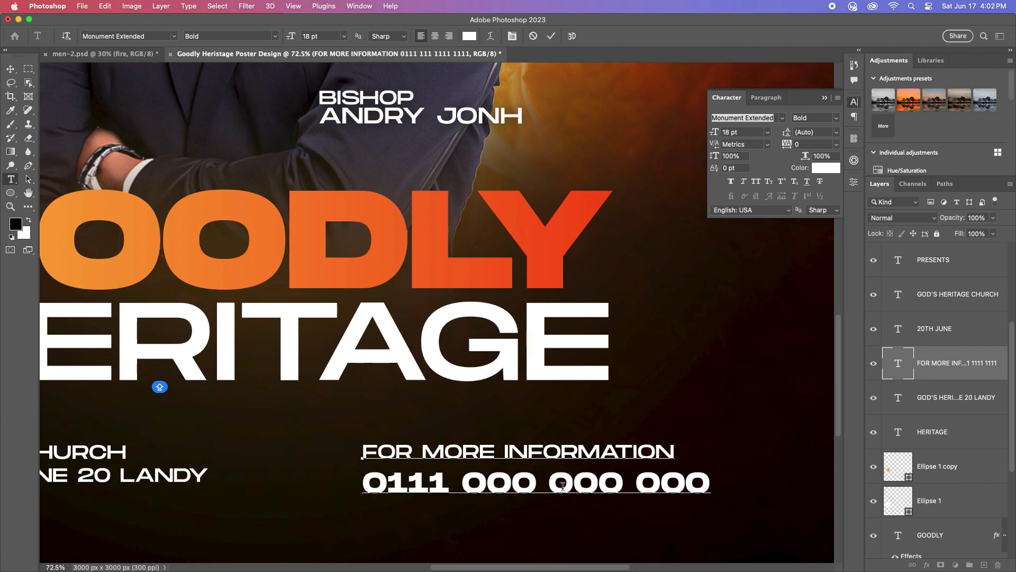
{"action": "left_click", "coordinate": [551, 36]}
{"action": "key", "text": "v"}
Step: Reposition the information block in the footer and set its leading to 18 pt
{"action": "scroll", "coordinate": [543, 450], "scroll_direction": "down", "scroll_amount": 10}
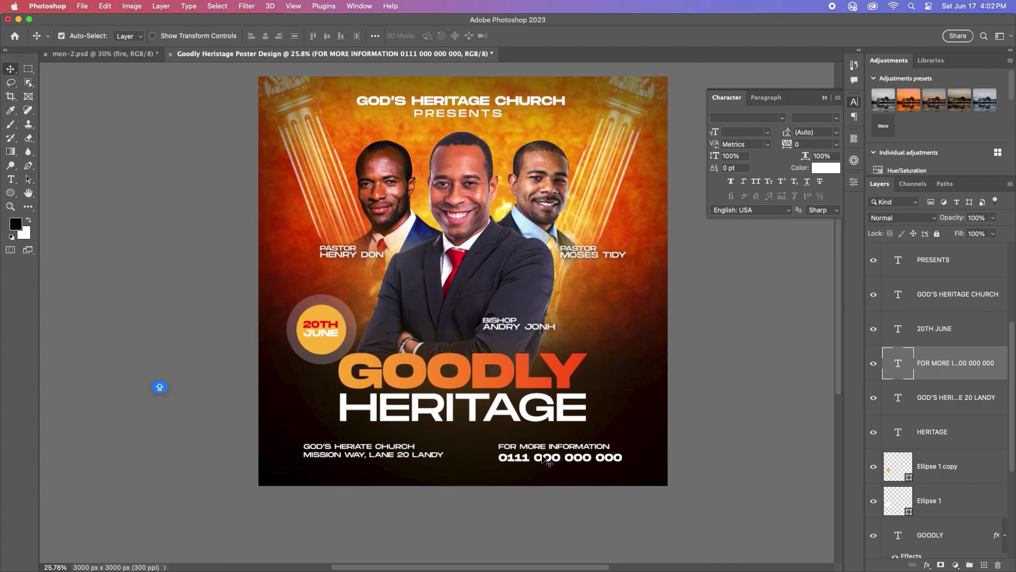
{"action": "left_click_drag", "start_coordinate": [542, 443], "coordinate": [543, 457]}
{"action": "left_click", "coordinate": [837, 132]}
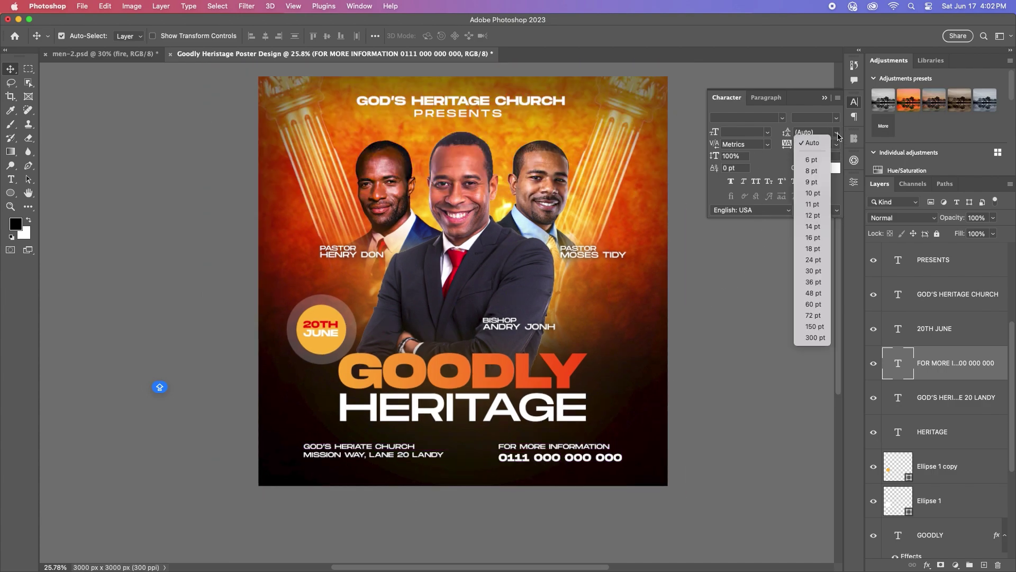
{"action": "left_click", "coordinate": [813, 249]}
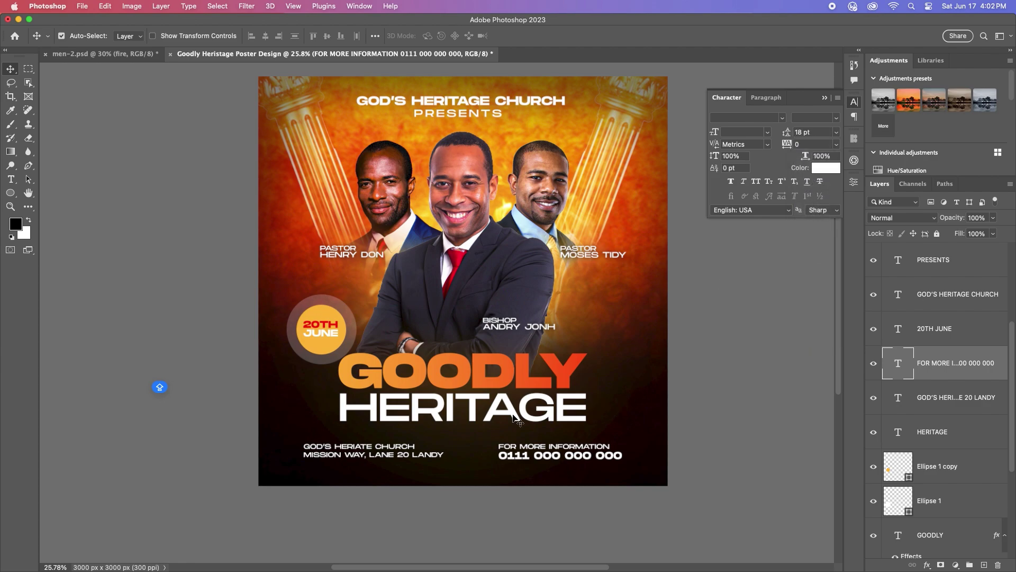
Step: Nudge the information block up and change the date text to 20 over 06
{"action": "left_click_drag", "start_coordinate": [533, 457], "coordinate": [532, 452]}
{"action": "scroll", "coordinate": [454, 352], "scroll_direction": "up", "scroll_amount": 2}
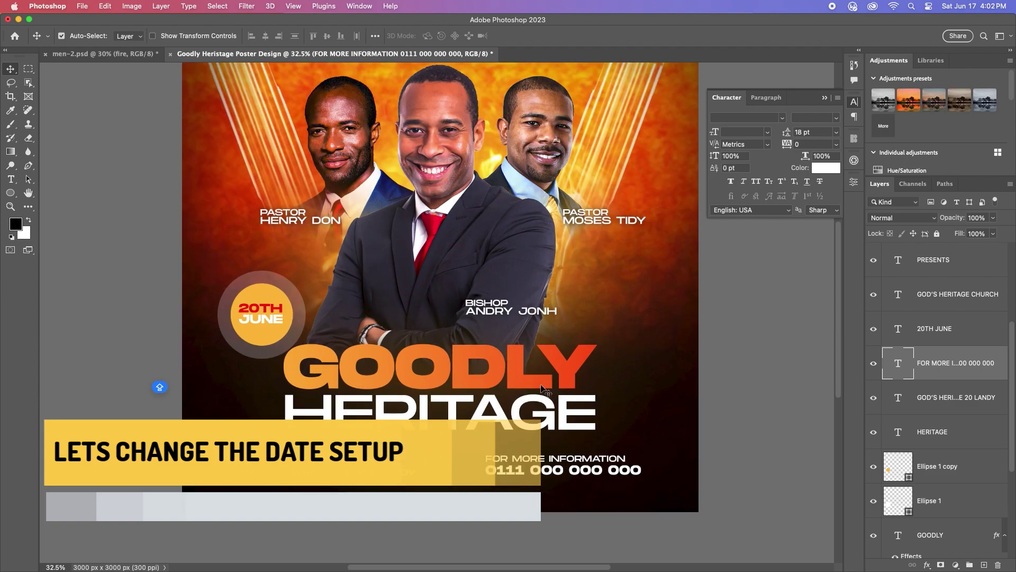
{"action": "scroll", "coordinate": [273, 318], "scroll_direction": "up", "scroll_amount": 5}
{"action": "left_click", "coordinate": [297, 331]}
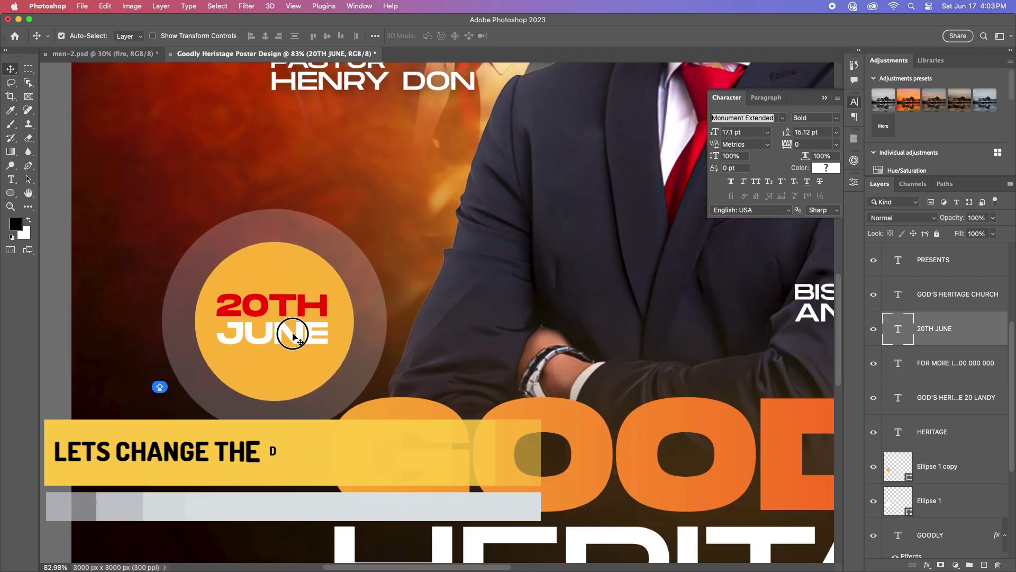
{"action": "double_click", "coordinate": [297, 331]}
{"action": "left_click", "coordinate": [331, 309]}
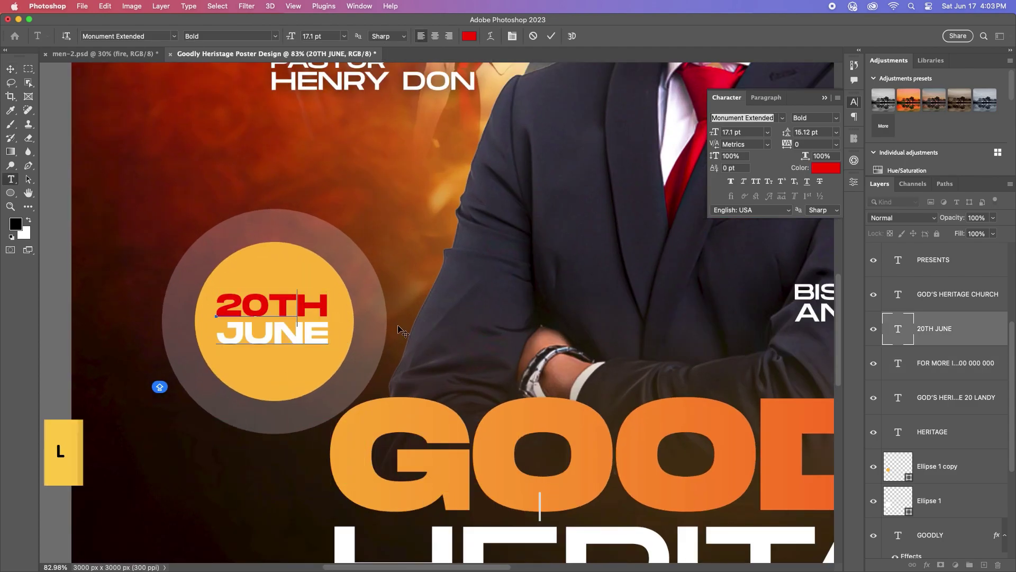
{"action": "key", "text": "BackSpace"}
{"action": "key", "text": "BackSpace"}
{"action": "key", "text": "BackSpace"}
{"action": "type", "text": "0"}
{"action": "key", "text": "Down"}
{"action": "key", "text": "End"}
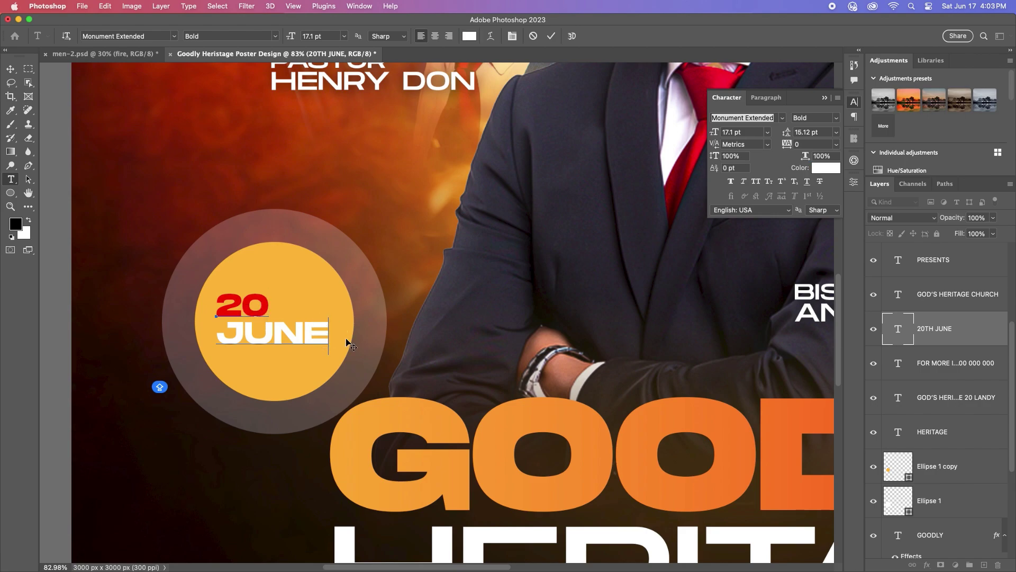
{"action": "key", "text": "BackSpace"}
{"action": "key", "text": "BackSpace"}
{"action": "key", "text": "BackSpace"}
{"action": "key", "text": "BackSpace"}
{"action": "key", "text": "BackSpace"}
{"action": "type", "text": "06"}
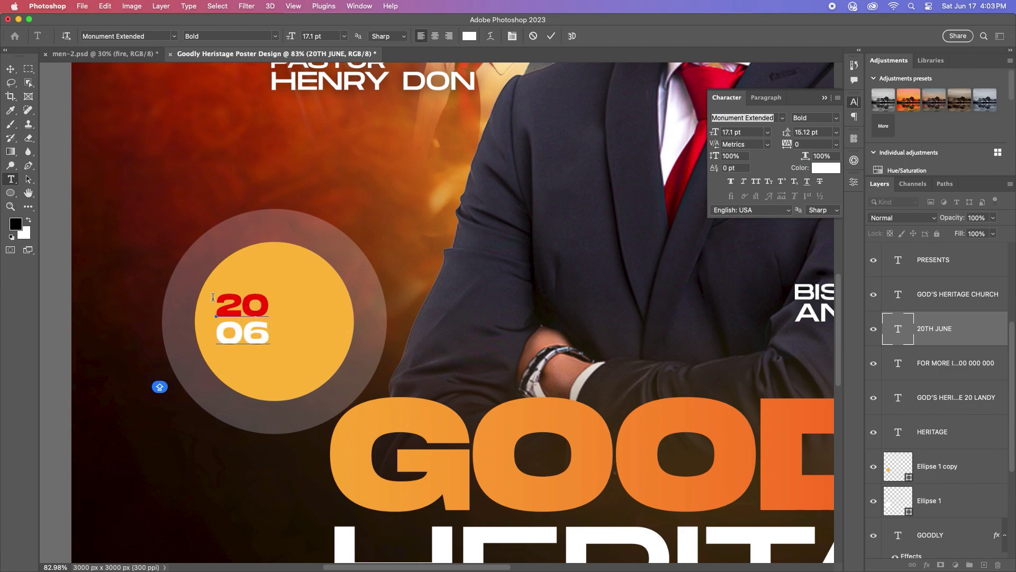
{"action": "key", "text": "Escape"}
{"action": "key", "text": "v"}
Step: Centre and enlarge the date in the circle, with 25 pt leading
{"action": "left_click_drag", "start_coordinate": [249, 309], "coordinate": [292, 346]}
{"action": "key", "text": "super+t"}
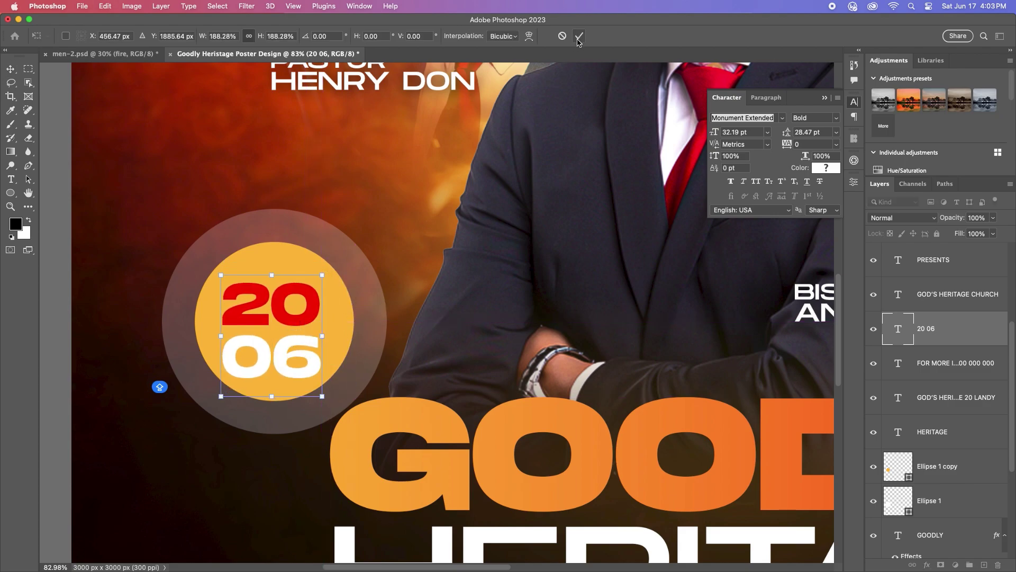
{"action": "left_click", "coordinate": [580, 35]}
{"action": "left_click", "coordinate": [806, 132]}
{"action": "type", "text": "25"}
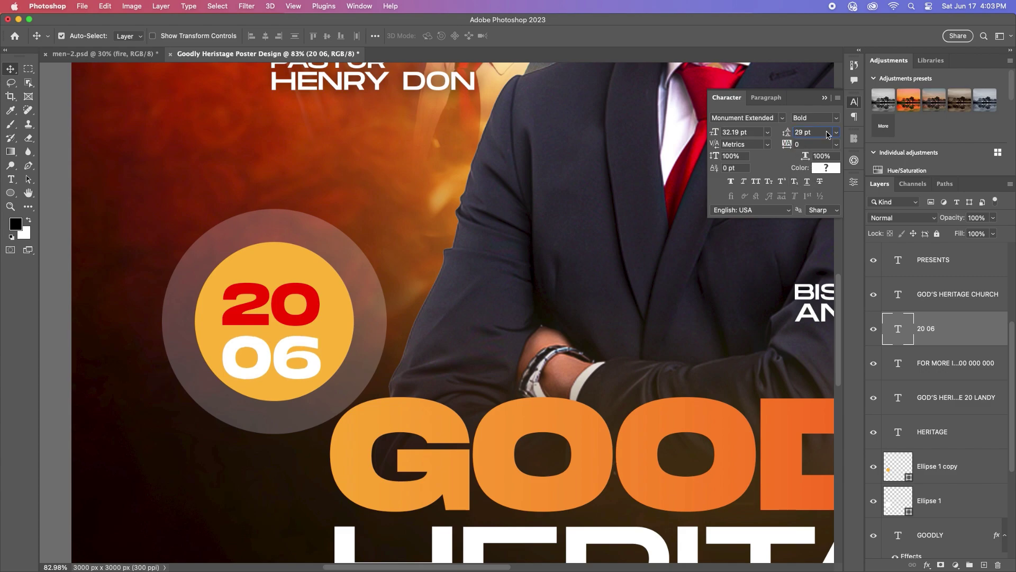
{"action": "key", "text": "Return"}
Step: Move the bishop's and pastor's name texts further left beside the date circle
{"action": "scroll", "coordinate": [332, 306], "scroll_direction": "down", "scroll_amount": 5}
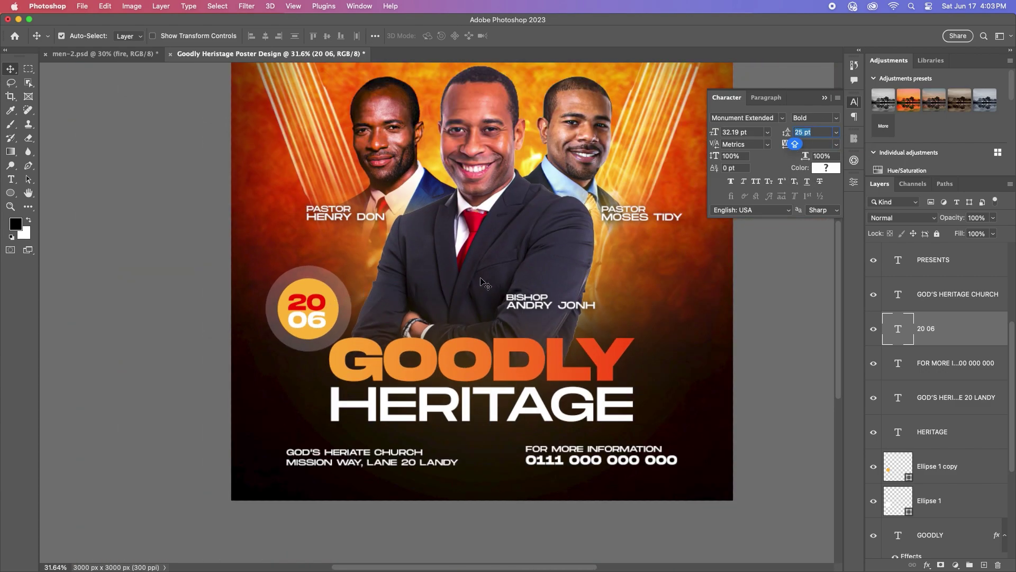
{"action": "scroll", "coordinate": [492, 278], "scroll_direction": "down", "scroll_amount": 1}
{"action": "scroll", "coordinate": [586, 307], "scroll_direction": "down", "scroll_amount": 3}
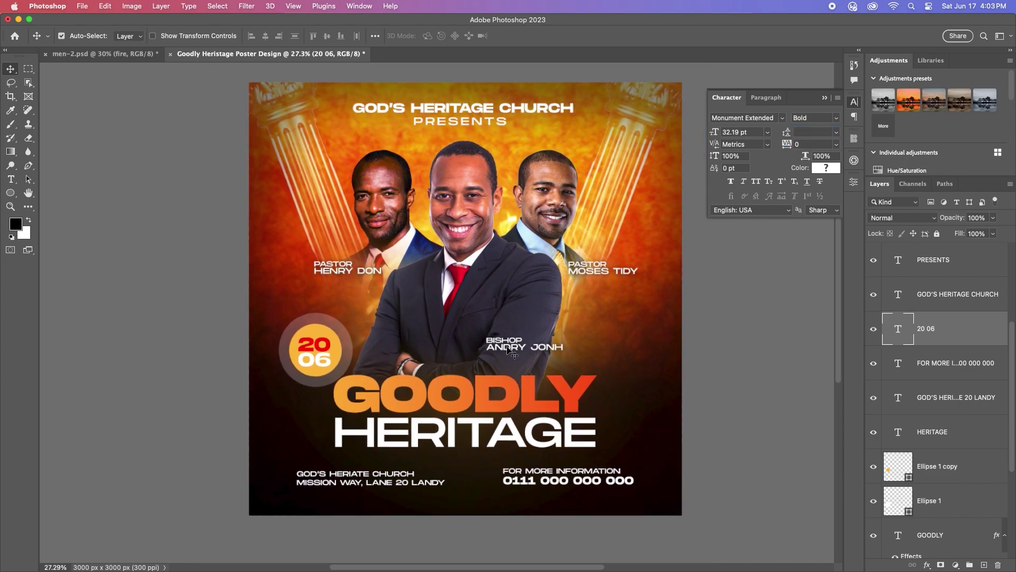
{"action": "scroll", "coordinate": [536, 350], "scroll_direction": "up", "scroll_amount": 1}
{"action": "left_click_drag", "start_coordinate": [510, 349], "coordinate": [385, 344]}
{"action": "scroll", "coordinate": [511, 345], "scroll_direction": "down", "scroll_amount": 2}
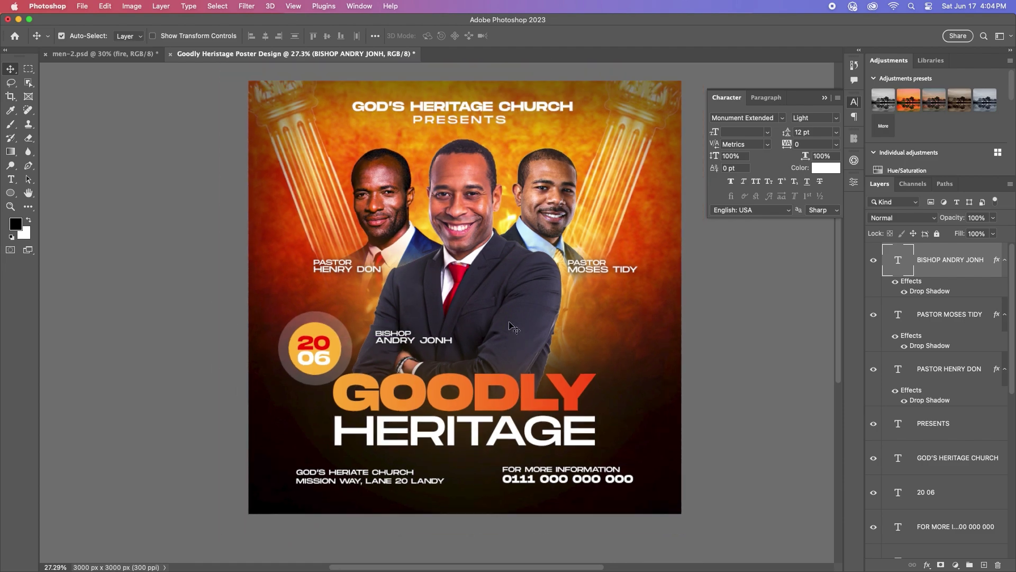
{"action": "left_click_drag", "start_coordinate": [341, 273], "coordinate": [324, 273]}
{"action": "scroll", "coordinate": [460, 320], "scroll_direction": "down", "scroll_amount": 1}
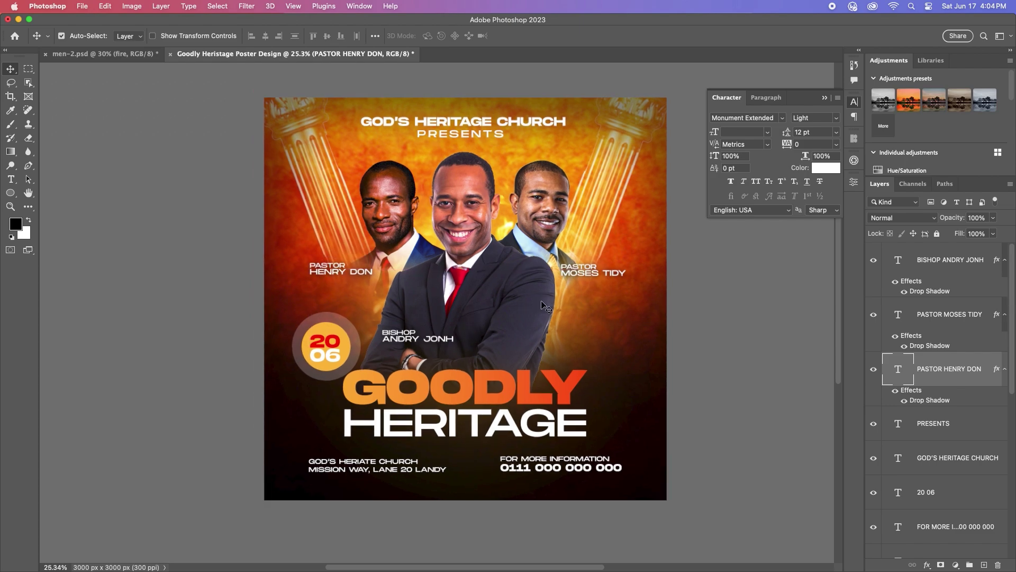
{"action": "scroll", "coordinate": [550, 320], "scroll_direction": "up", "scroll_amount": 2}
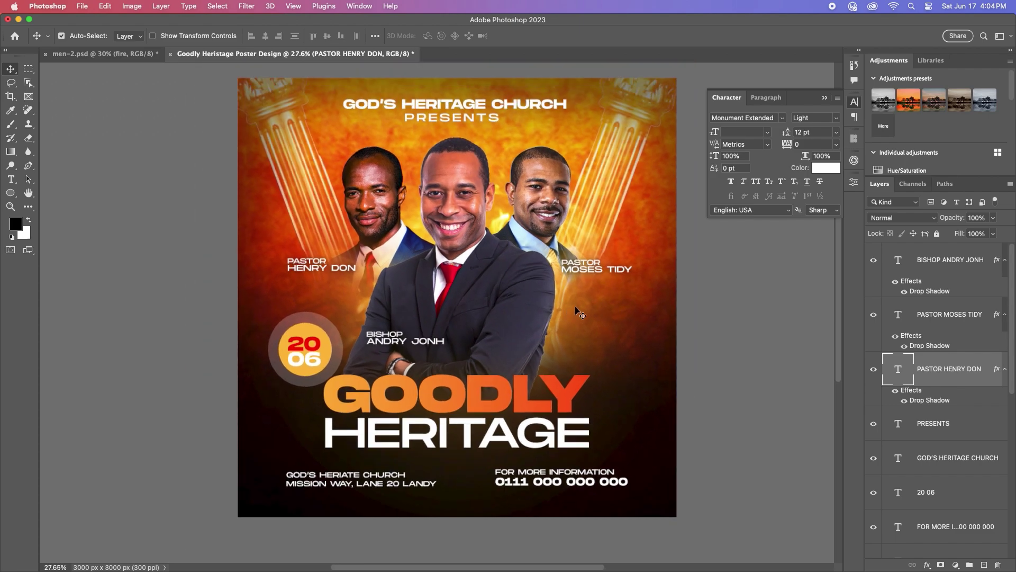
{"action": "scroll", "coordinate": [576, 310], "scroll_direction": "up", "scroll_amount": 1}
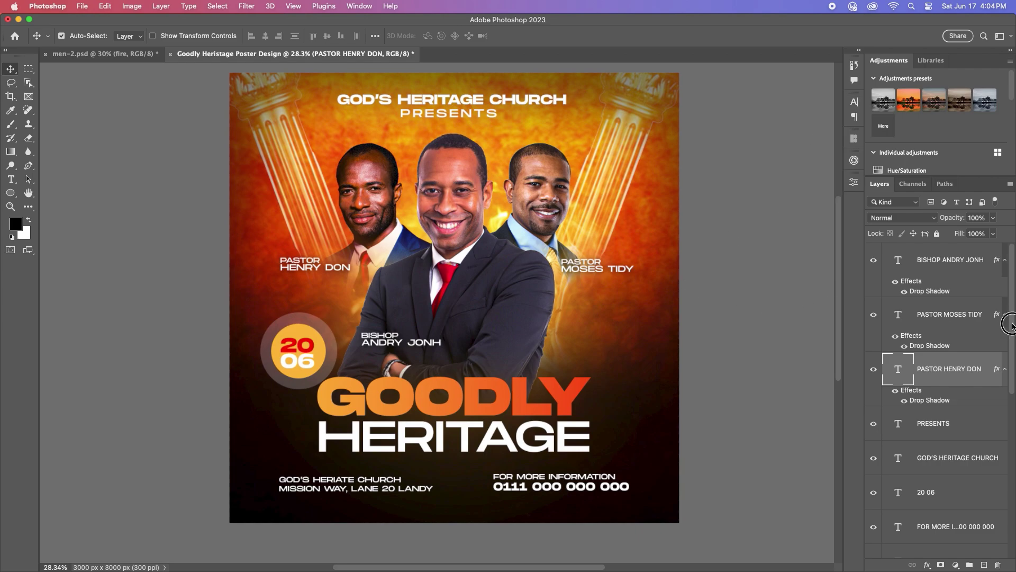
Step: Collapse the text group and group the two circles with the GOODLY title
{"action": "left_click", "coordinate": [946, 271]}
{"action": "scroll", "coordinate": [953, 387], "scroll_direction": "down", "scroll_amount": 5}
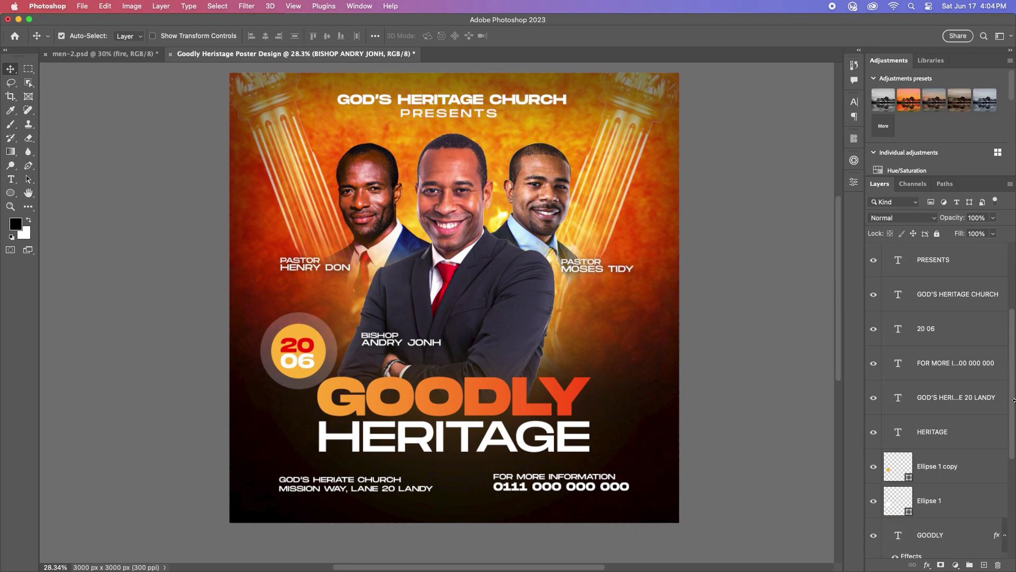
{"action": "left_click", "coordinate": [885, 248]}
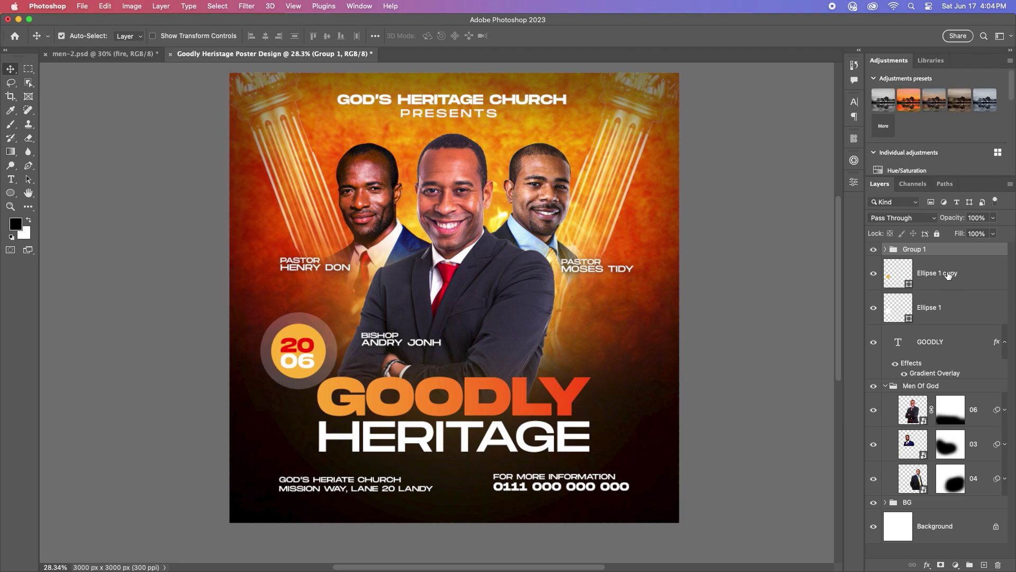
{"action": "left_click", "coordinate": [948, 281]}
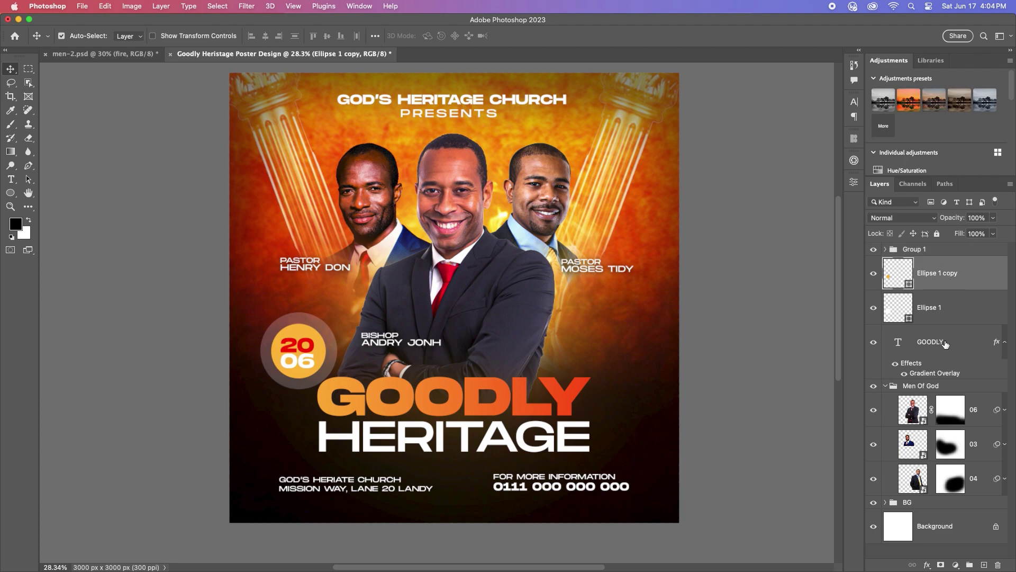
{"action": "left_click", "coordinate": [945, 345], "text": "shift"}
{"action": "left_click", "coordinate": [970, 566]}
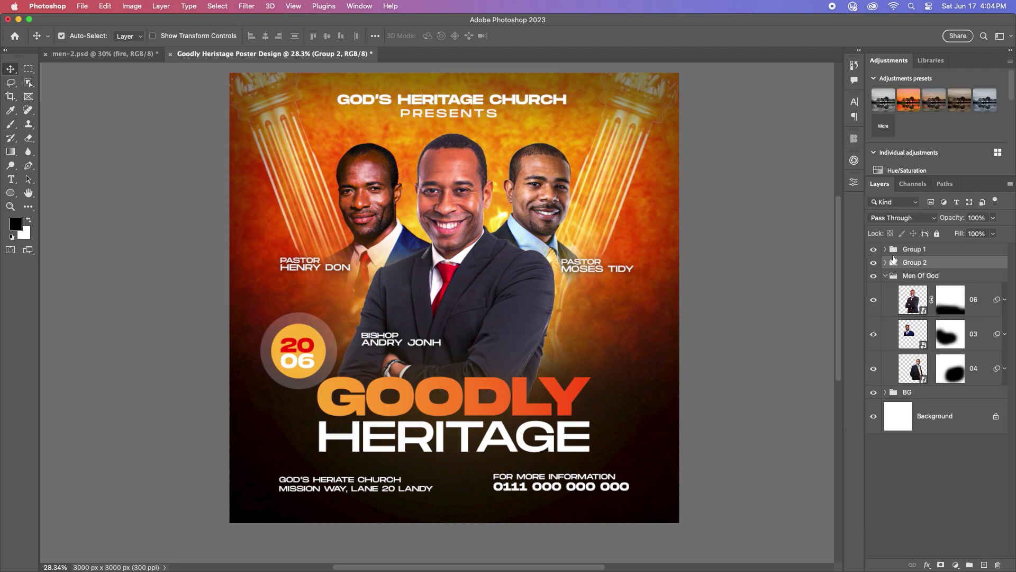
Step: Rename Group 1 to Text and Group 2 to Element, then collapse Men Of God
{"action": "double_click", "coordinate": [924, 249]}
{"action": "type", "text": "tEX"}
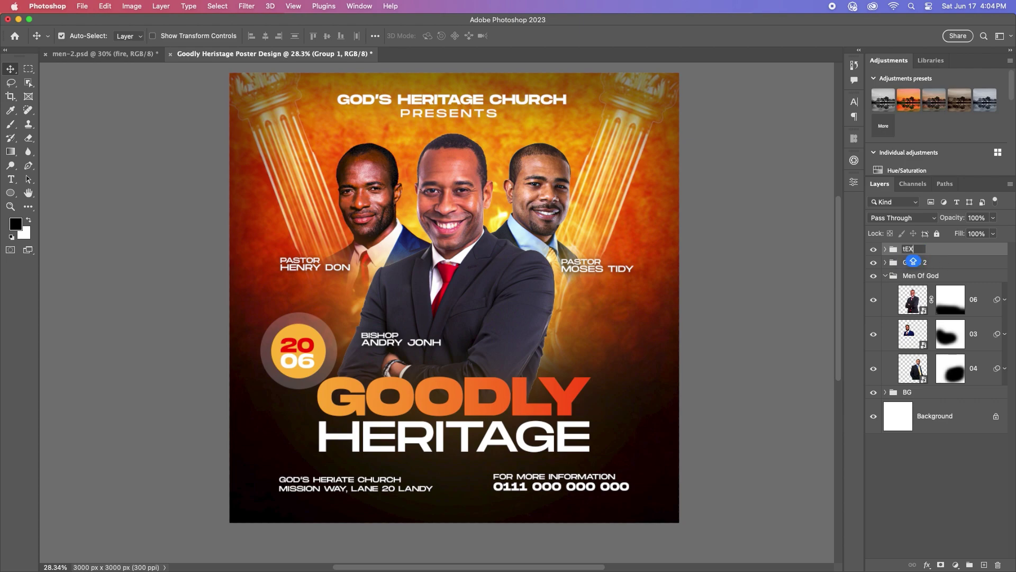
{"action": "double_click", "coordinate": [912, 262]}
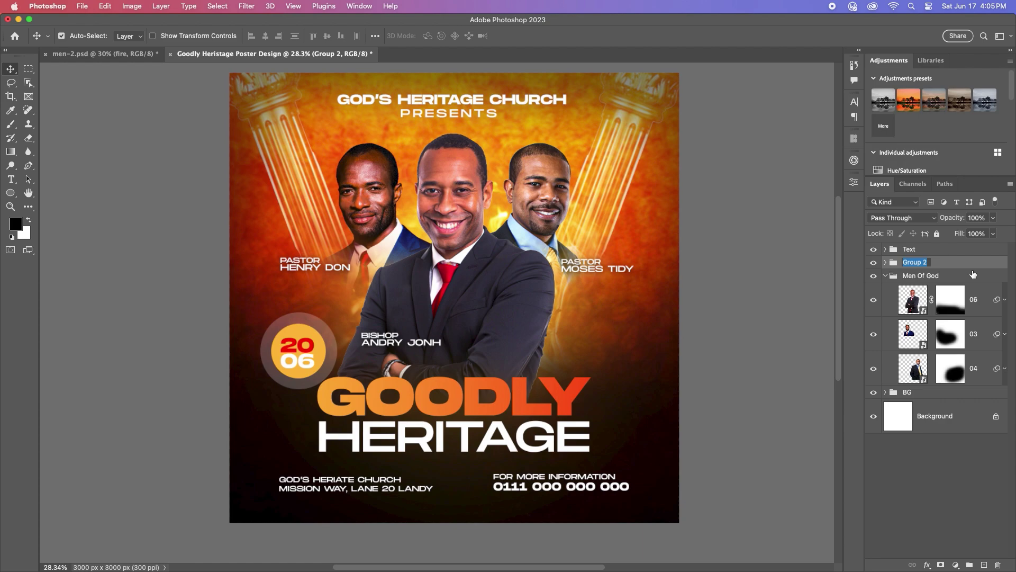
{"action": "type", "text": "Element"}
{"action": "key", "text": "Return"}
{"action": "left_click", "coordinate": [885, 276]}
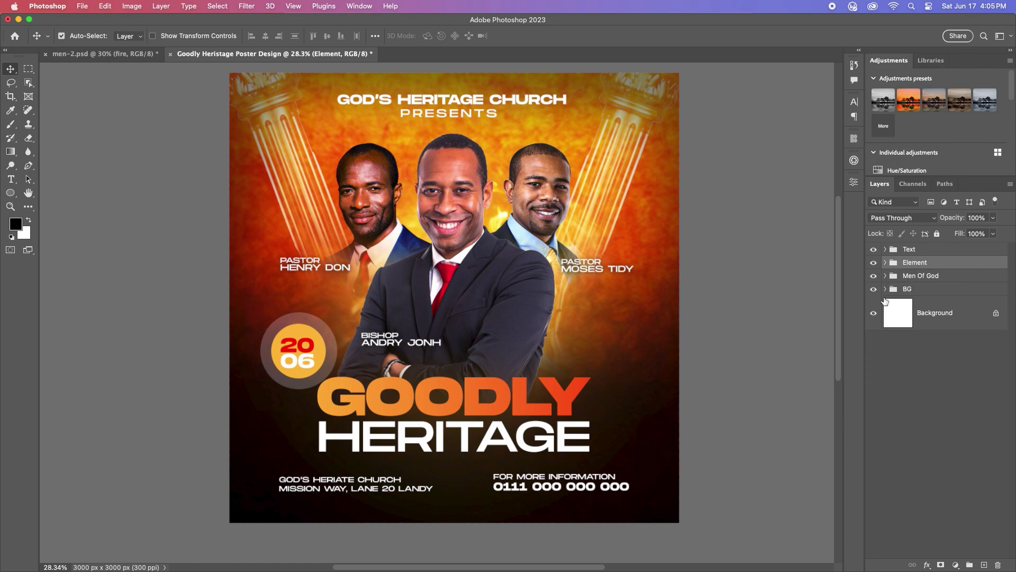
Step: Add a new text layer reading SUN near the date circle
{"action": "scroll", "coordinate": [269, 351], "scroll_direction": "up", "scroll_amount": 5}
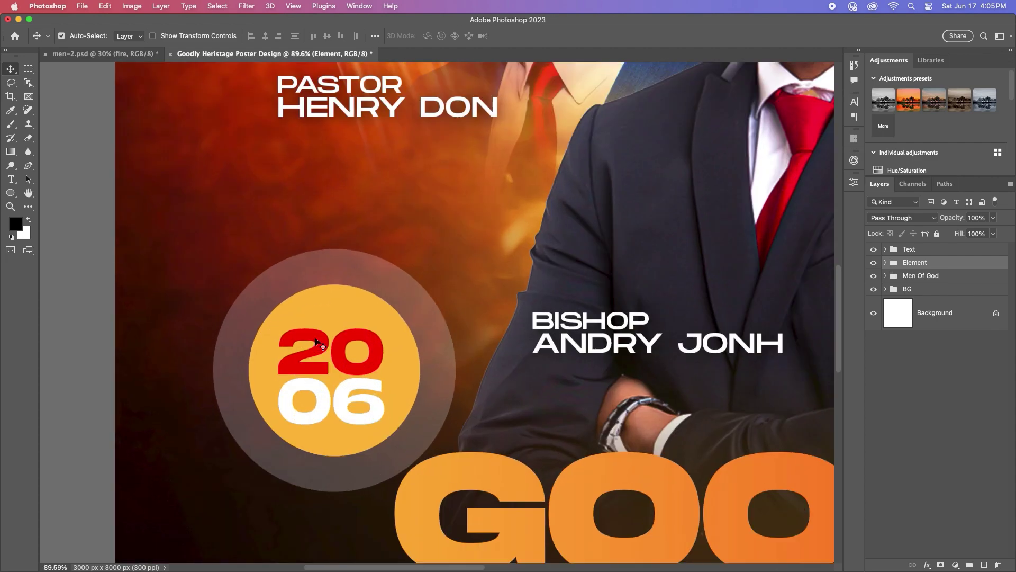
{"action": "key", "text": "t"}
{"action": "left_click", "coordinate": [310, 221]}
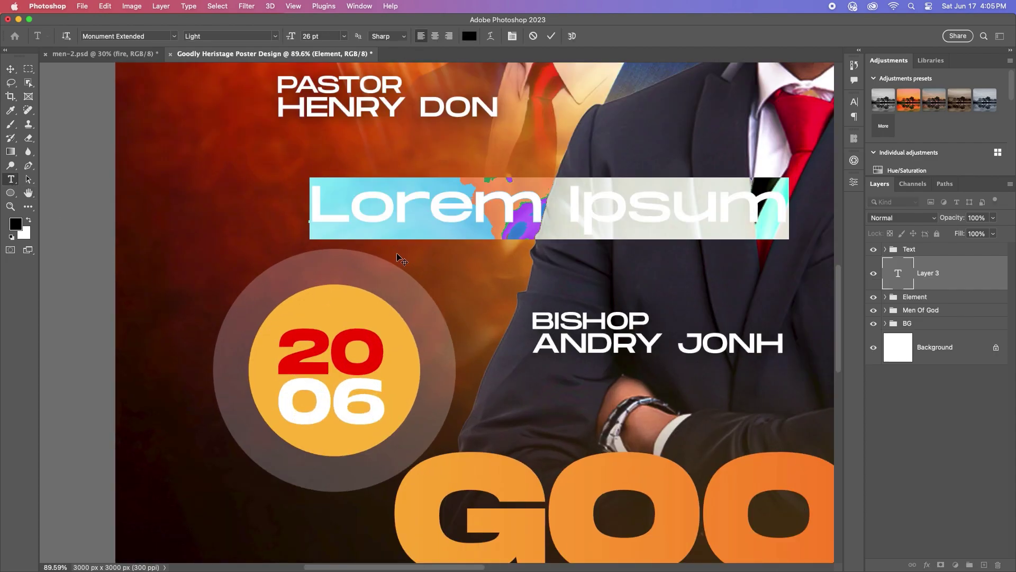
{"action": "type", "text": "sund"}
{"action": "key", "text": "BackSpace"}
{"action": "key", "text": "BackSpace"}
{"action": "key", "text": "BackSpace"}
{"action": "key", "text": "BackSpace"}
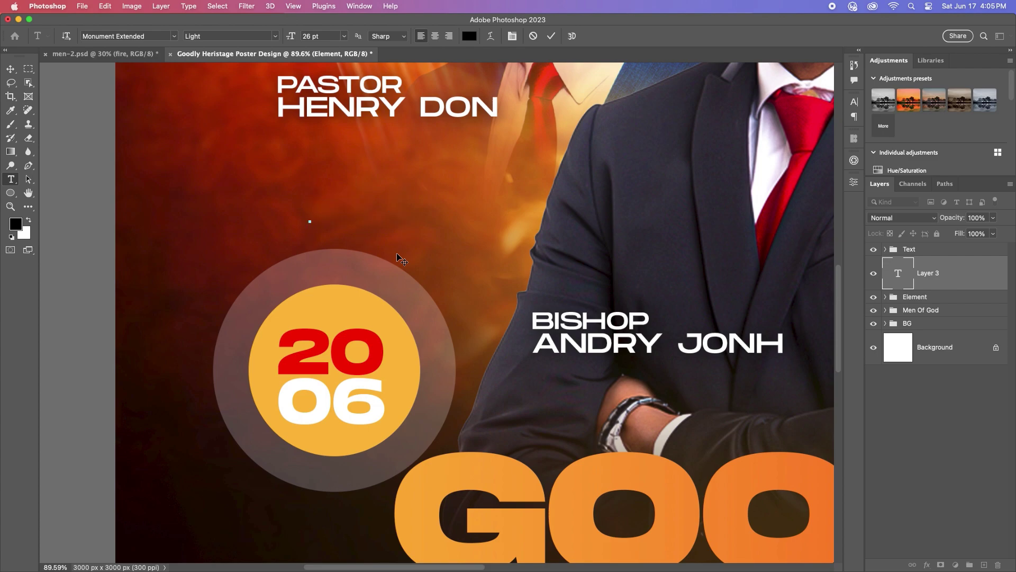
{"action": "type", "text": "SUN"}
Step: Move SUN onto the orange date circle and set its font style to Bold
{"action": "left_click", "coordinate": [10, 69]}
{"action": "left_click_drag", "start_coordinate": [414, 195], "coordinate": [373, 297]}
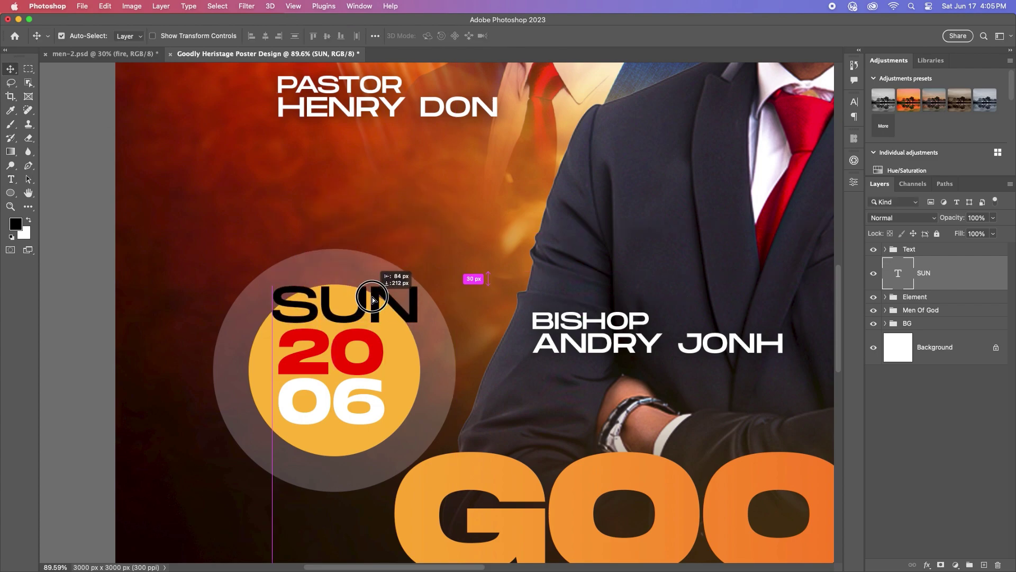
{"action": "left_click", "coordinate": [853, 102]}
{"action": "left_click", "coordinate": [816, 118]}
{"action": "left_click", "coordinate": [815, 136]}
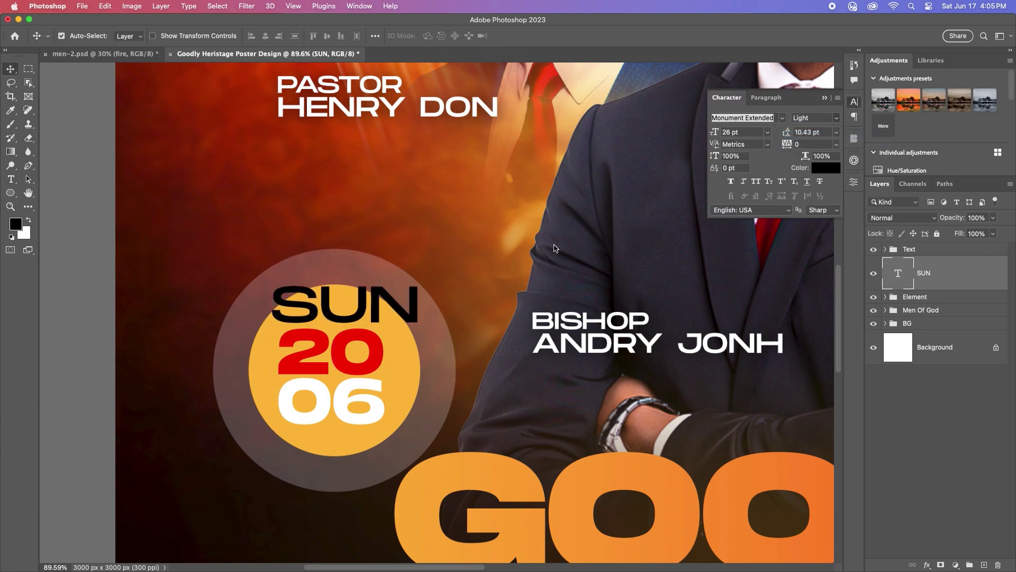
Step: Scale SUN down to fit the circle and place it just above 20 06
{"action": "key", "text": "super+t"}
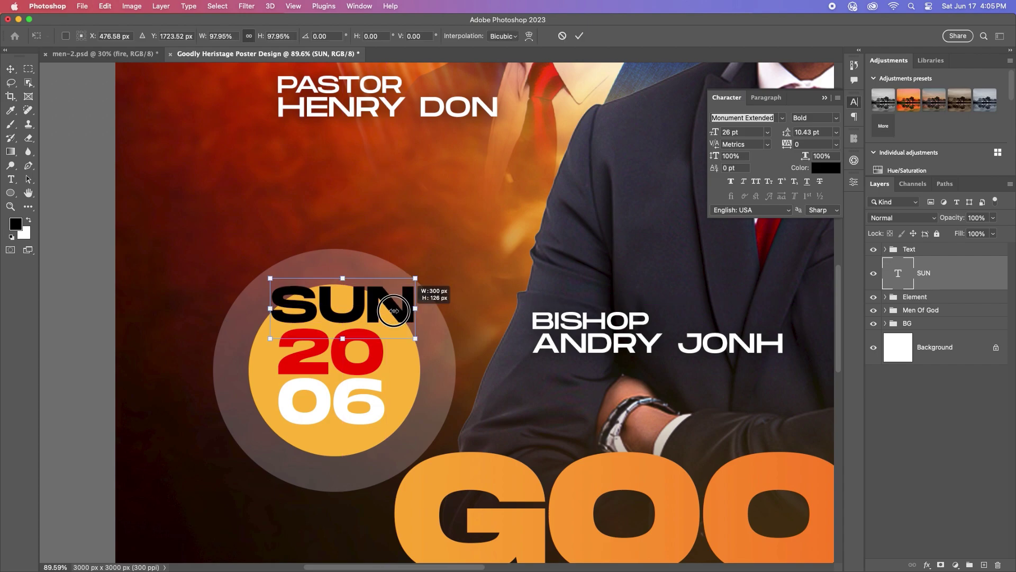
{"action": "left_click_drag", "start_coordinate": [413, 287], "coordinate": [386, 312]}
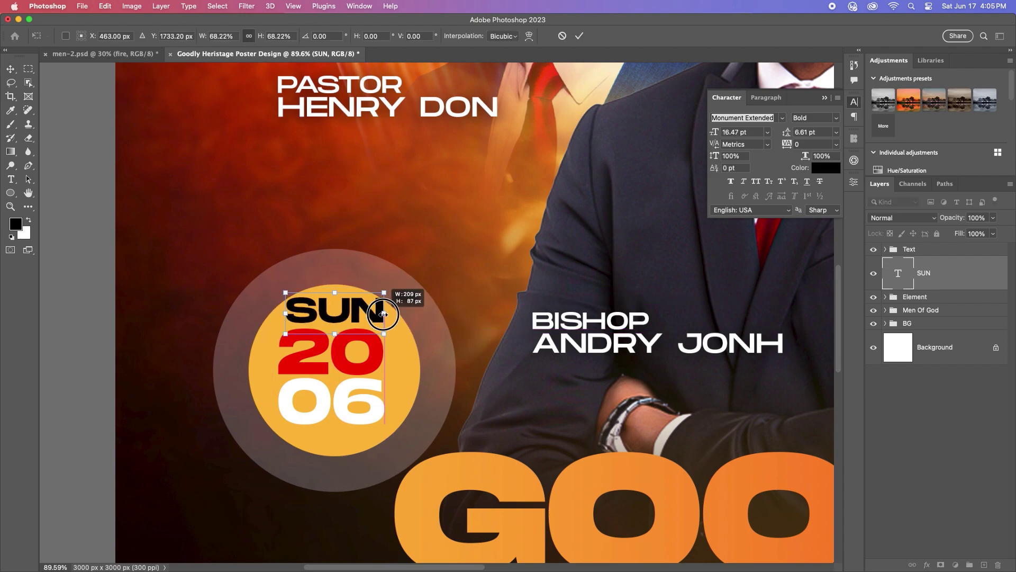
{"action": "key", "text": "Return"}
{"action": "left_click_drag", "start_coordinate": [346, 402], "coordinate": [349, 407]}
{"action": "left_click_drag", "start_coordinate": [344, 314], "coordinate": [345, 325]}
Step: Set the SUN text colour to white
{"action": "scroll", "coordinate": [345, 324], "scroll_direction": "up", "scroll_amount": 2}
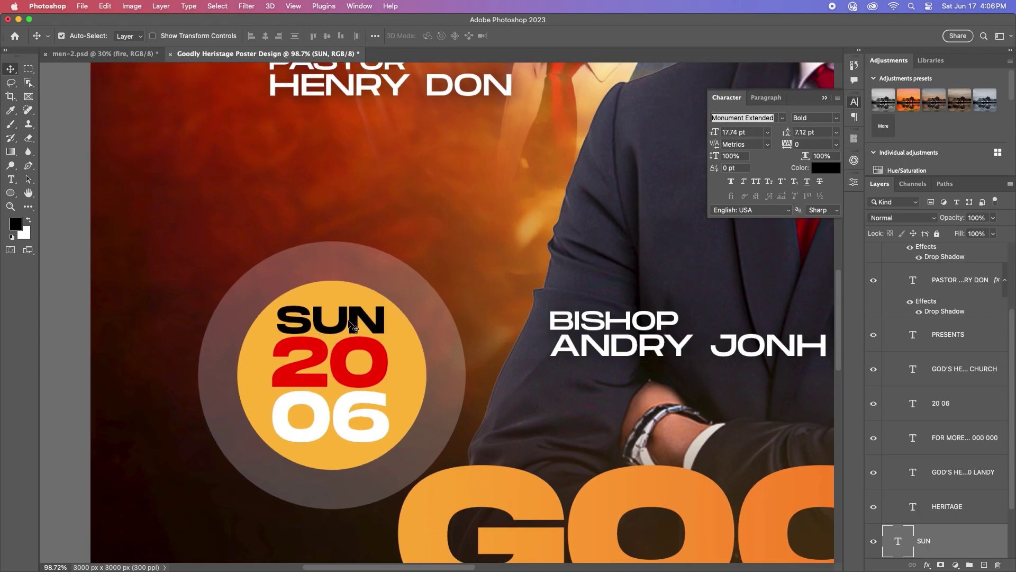
{"action": "left_click", "coordinate": [826, 168]}
{"action": "left_click", "coordinate": [527, 242]}
{"action": "left_click", "coordinate": [766, 235]}
Step: Zoom out, then collapse and select the Text group in the Layers panel
{"action": "key", "text": "v"}
{"action": "scroll", "coordinate": [506, 331], "scroll_direction": "down", "scroll_amount": 10}
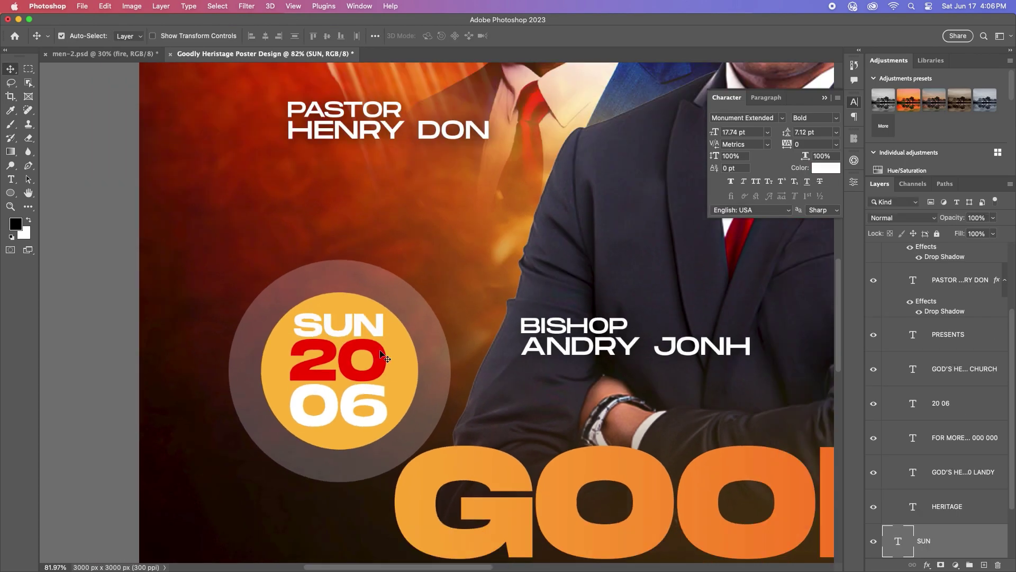
{"action": "scroll", "coordinate": [506, 331], "scroll_direction": "down", "scroll_amount": 1}
{"action": "scroll", "coordinate": [937, 424], "scroll_direction": "up", "scroll_amount": 10}
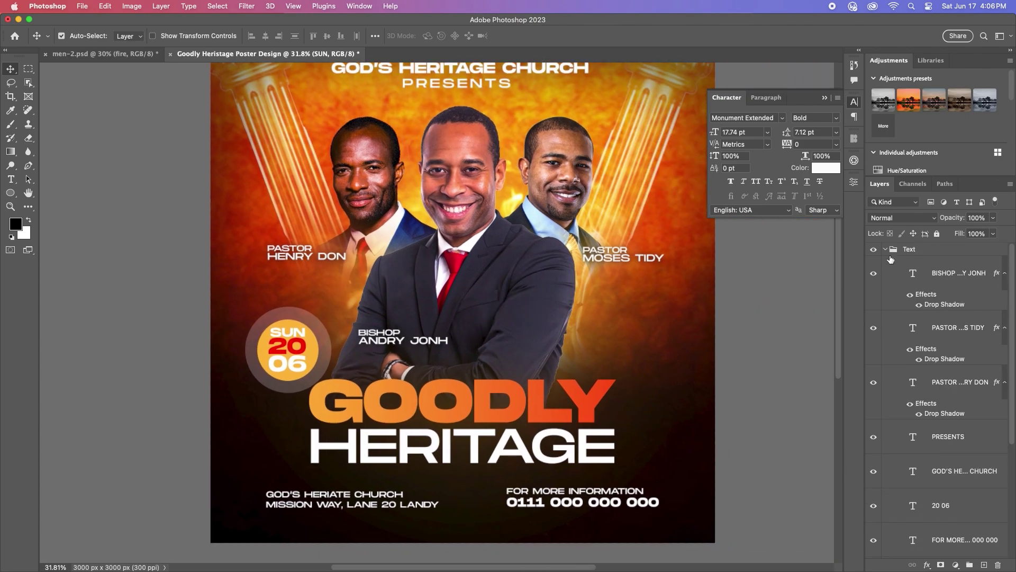
{"action": "left_click", "coordinate": [885, 249], "text": "alt"}
{"action": "left_click", "coordinate": [932, 249]}
Step: Grade the centre man's photo in Camera Raw: contrast +15, softer highlights and shadows, warmer
{"action": "scroll", "coordinate": [496, 157], "scroll_direction": "up", "scroll_amount": 3}
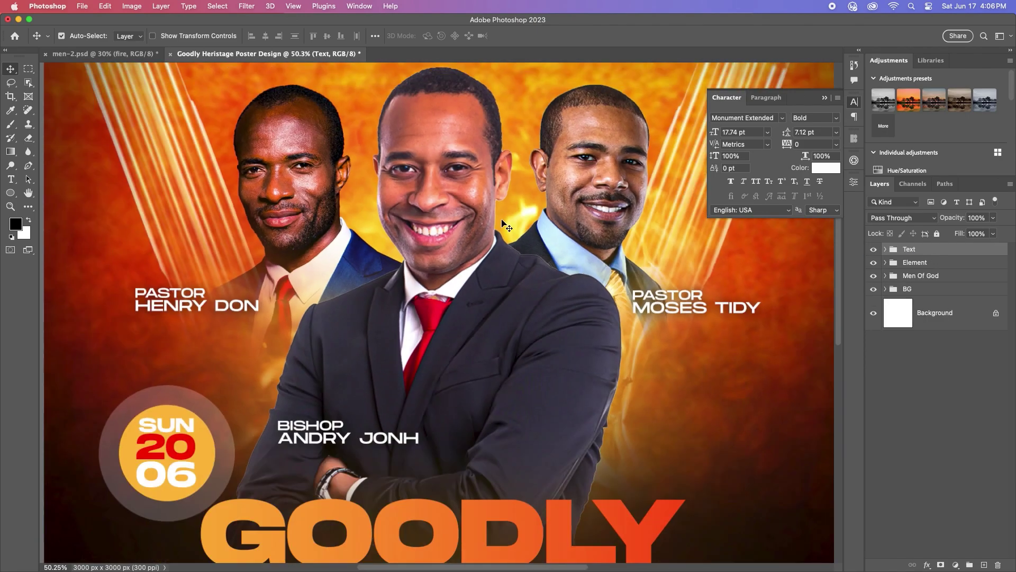
{"action": "left_click", "coordinate": [496, 158]}
{"action": "left_click", "coordinate": [247, 6]}
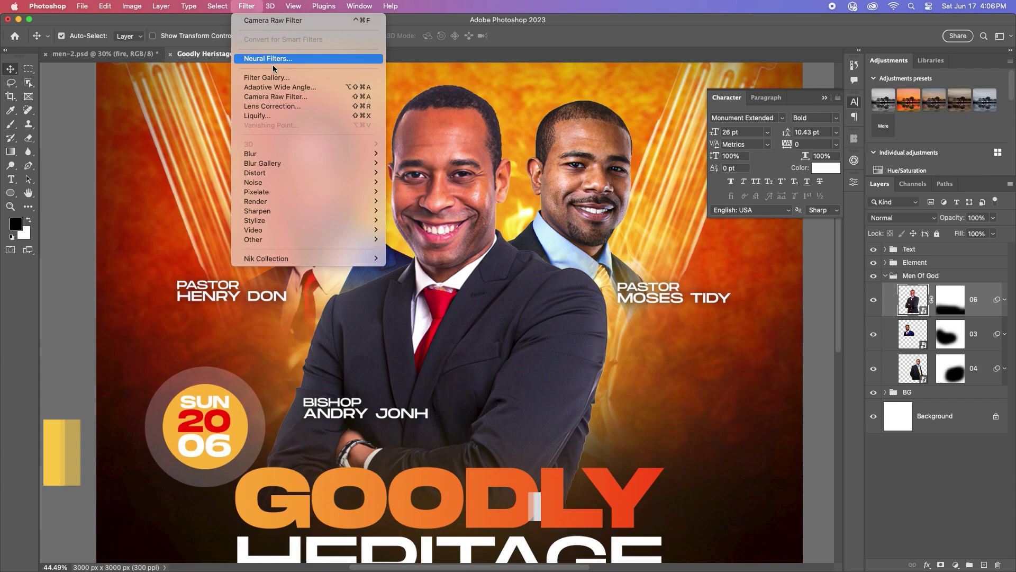
{"action": "left_click", "coordinate": [268, 96]}
{"action": "scroll", "coordinate": [422, 125], "scroll_direction": "up", "scroll_amount": 2}
{"action": "scroll", "coordinate": [420, 294], "scroll_direction": "down", "scroll_amount": 2}
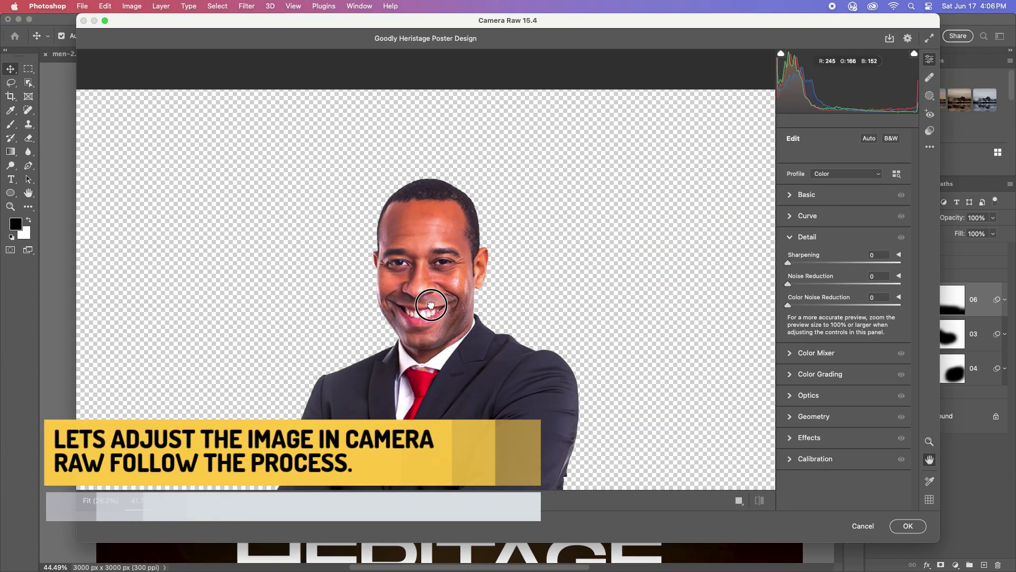
{"action": "scroll", "coordinate": [460, 222], "scroll_direction": "up", "scroll_amount": 3}
{"action": "left_click", "coordinate": [794, 198]}
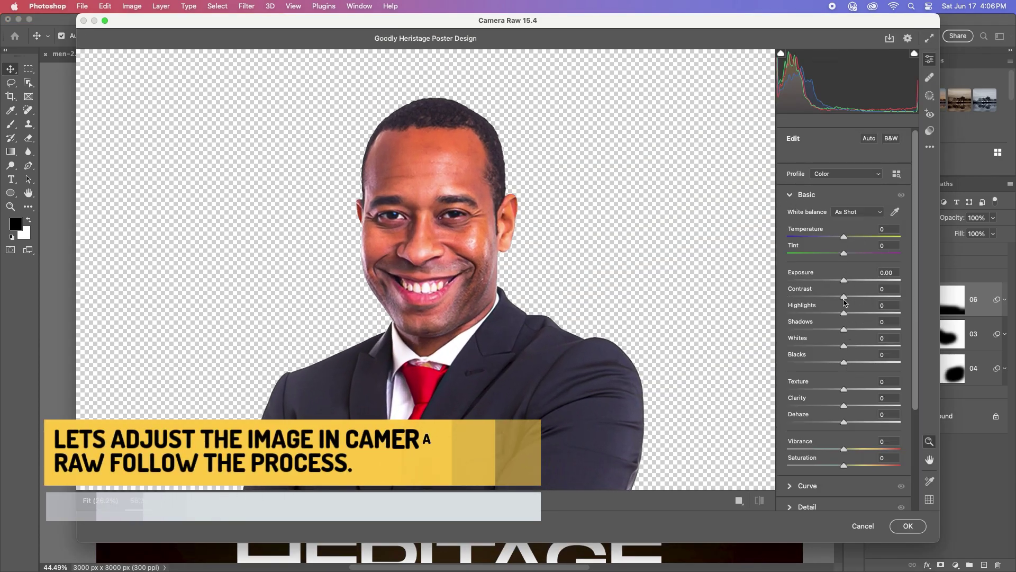
{"action": "left_click_drag", "start_coordinate": [844, 297], "coordinate": [836, 329]}
{"action": "left_click_drag", "start_coordinate": [844, 237], "coordinate": [852, 238]}
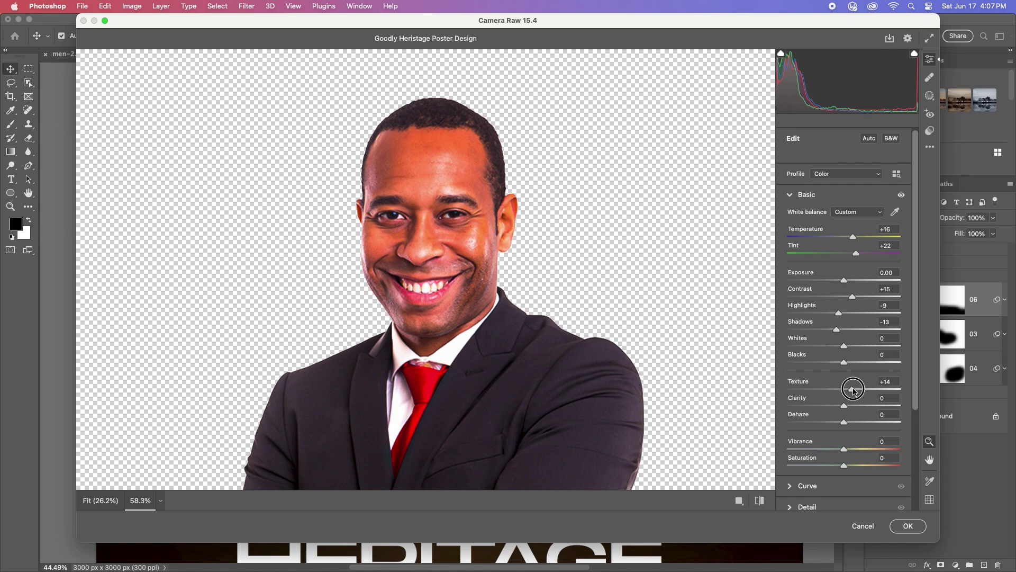
{"action": "left_click", "coordinate": [907, 526]}
Step: Grade the right-hand man's photo (layer 04) in Camera Raw: Temperature +26, Tint +51, Clarity +14
{"action": "scroll", "coordinate": [503, 344], "scroll_direction": "down", "scroll_amount": 3}
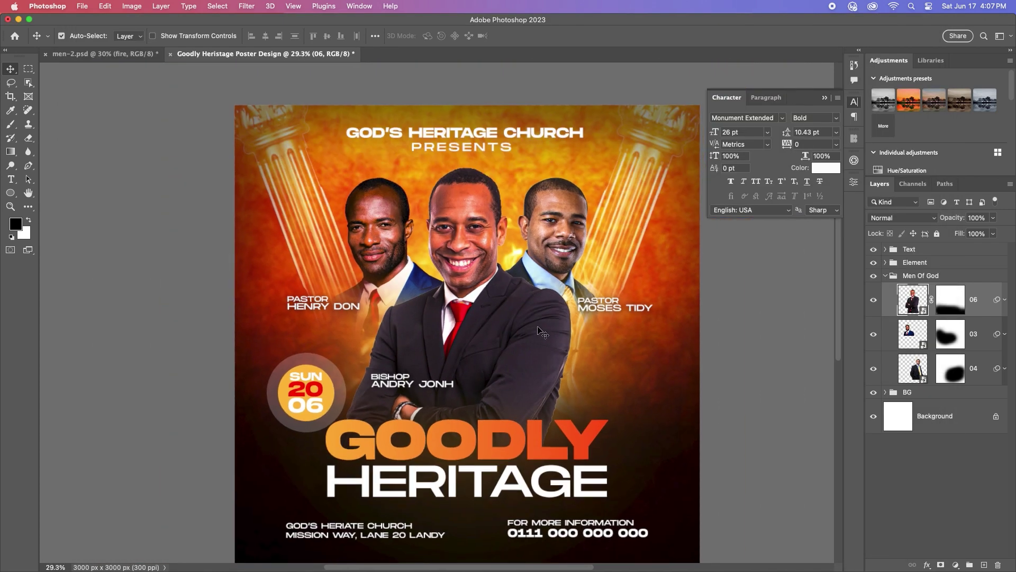
{"action": "left_click", "coordinate": [553, 215]}
{"action": "scroll", "coordinate": [554, 214], "scroll_direction": "up", "scroll_amount": 3}
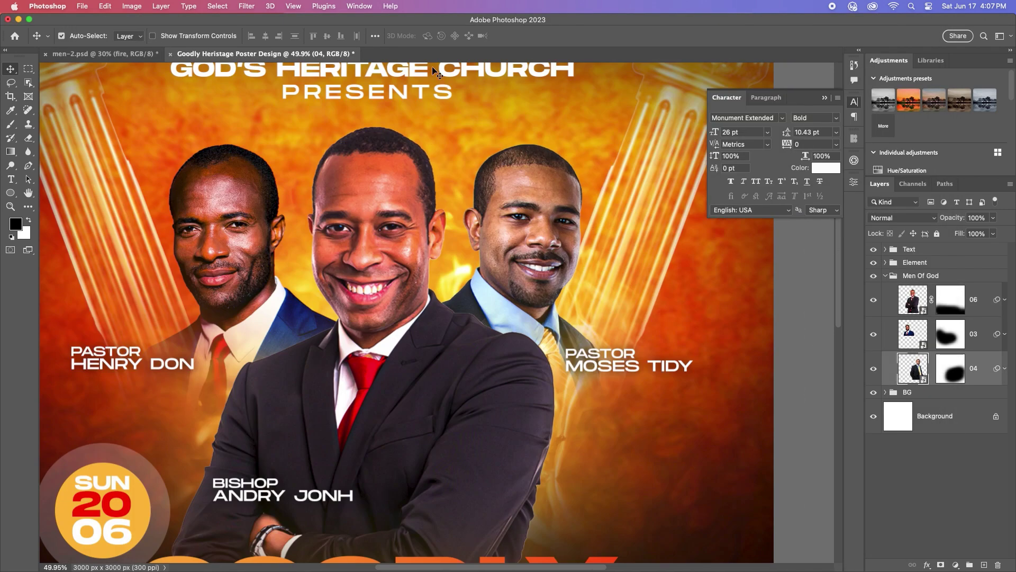
{"action": "left_click", "coordinate": [238, 9]}
{"action": "left_click", "coordinate": [259, 109]}
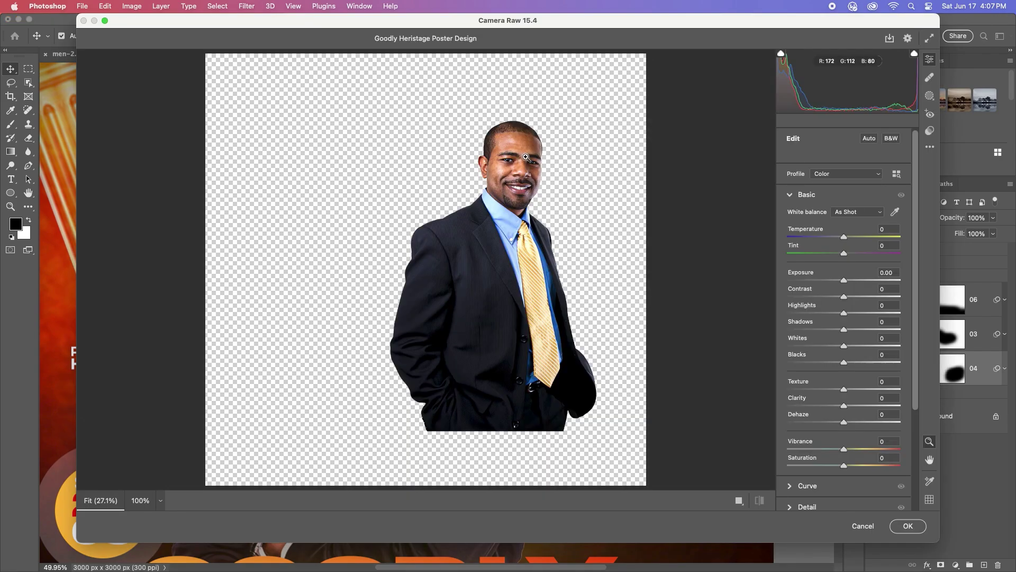
{"action": "scroll", "coordinate": [519, 169], "scroll_direction": "up", "scroll_amount": 2}
{"action": "left_click", "coordinate": [843, 237]}
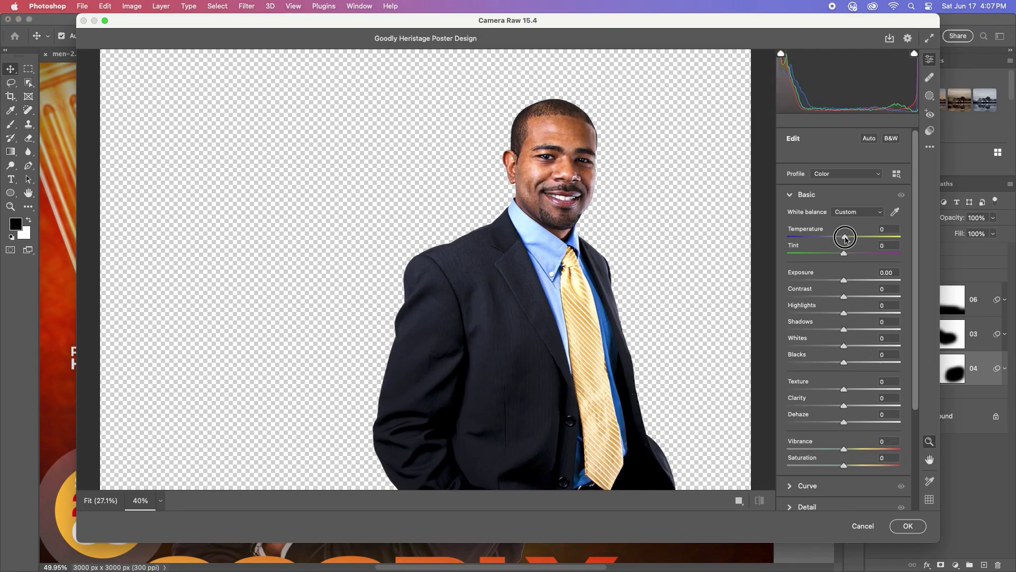
{"action": "left_click_drag", "start_coordinate": [844, 237], "coordinate": [860, 237]}
{"action": "left_click_drag", "start_coordinate": [844, 253], "coordinate": [830, 362]}
{"action": "left_click_drag", "start_coordinate": [845, 405], "coordinate": [854, 406]}
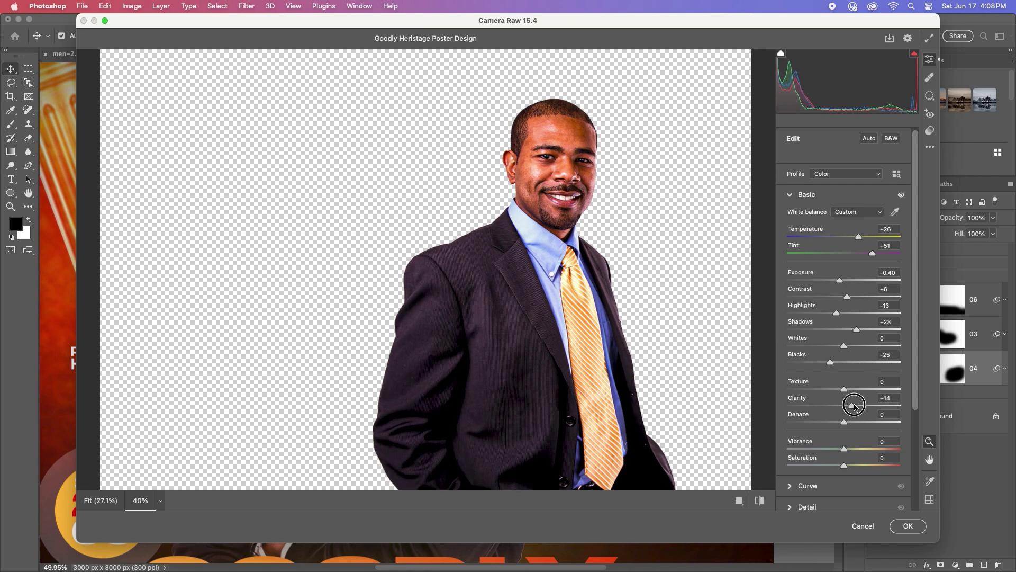
{"action": "left_click", "coordinate": [907, 527]}
{"action": "scroll", "coordinate": [540, 356], "scroll_direction": "down", "scroll_amount": 5}
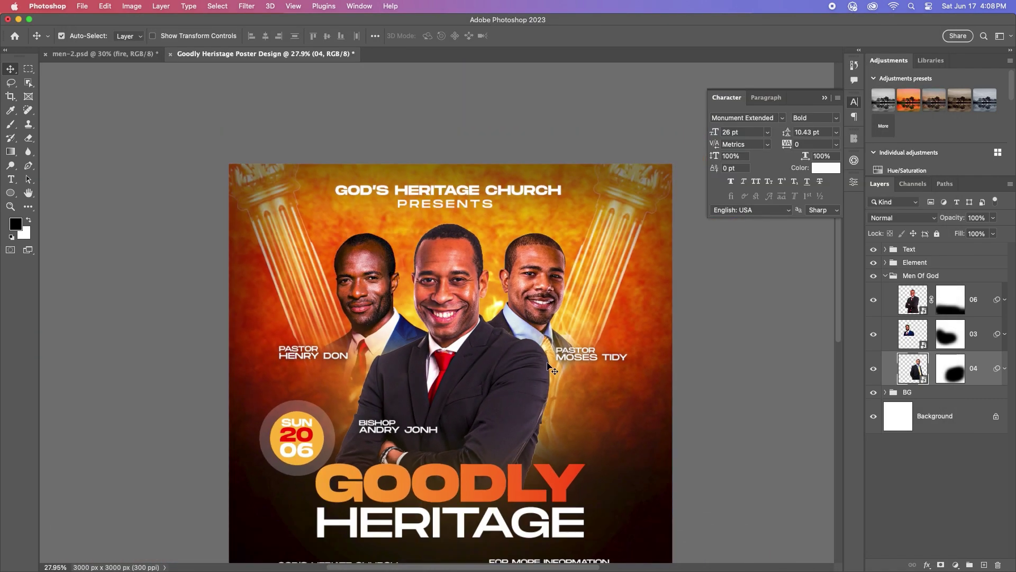
Step: Add a Curves 1 adjustment layer above the Text group, pulling the midpoint down to darken slightly
{"action": "scroll", "coordinate": [447, 329], "scroll_direction": "down", "scroll_amount": 5}
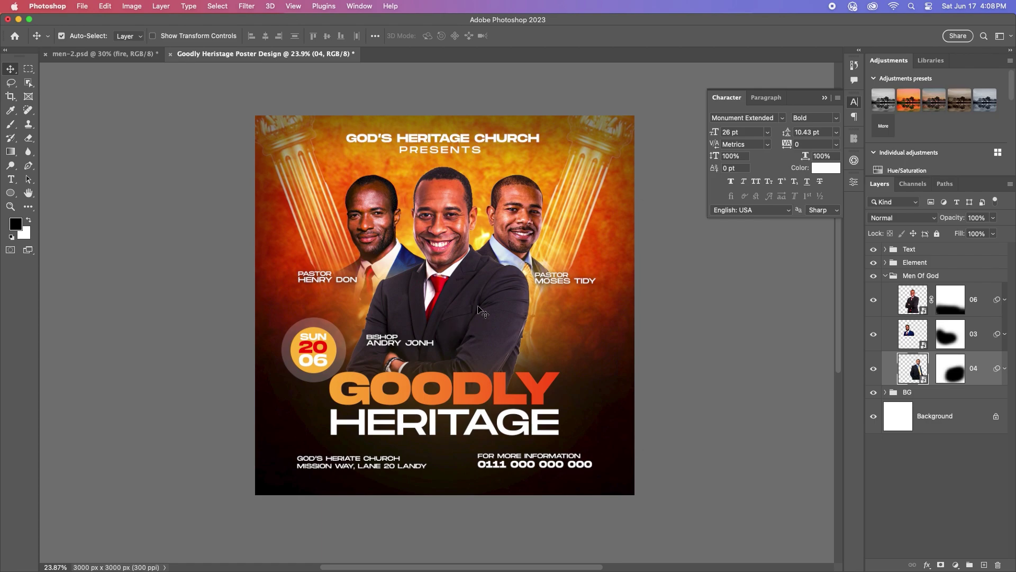
{"action": "scroll", "coordinate": [478, 307], "scroll_direction": "up", "scroll_amount": 2}
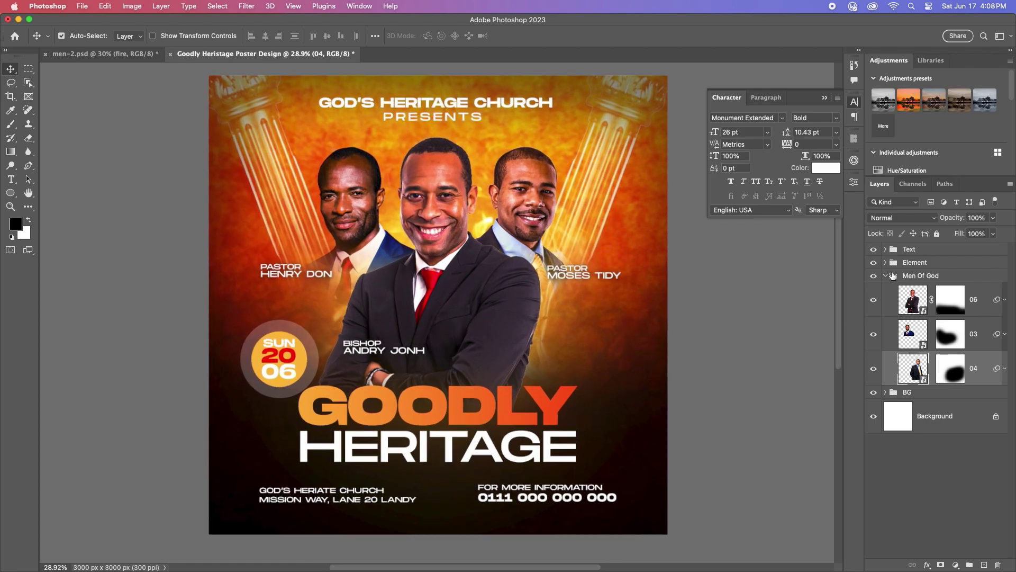
{"action": "left_click", "coordinate": [886, 276]}
{"action": "left_click", "coordinate": [965, 249]}
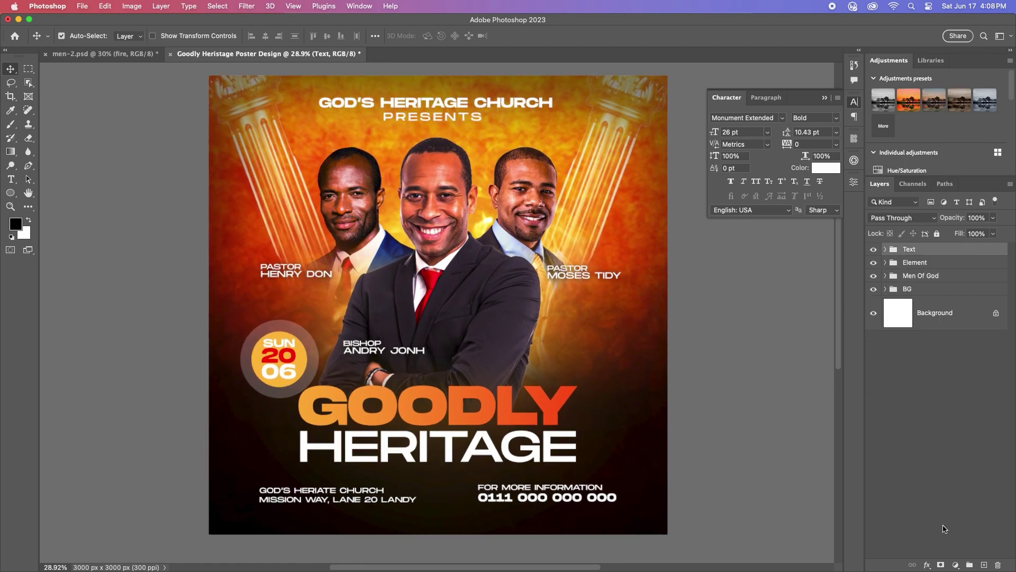
{"action": "left_click", "coordinate": [956, 565]}
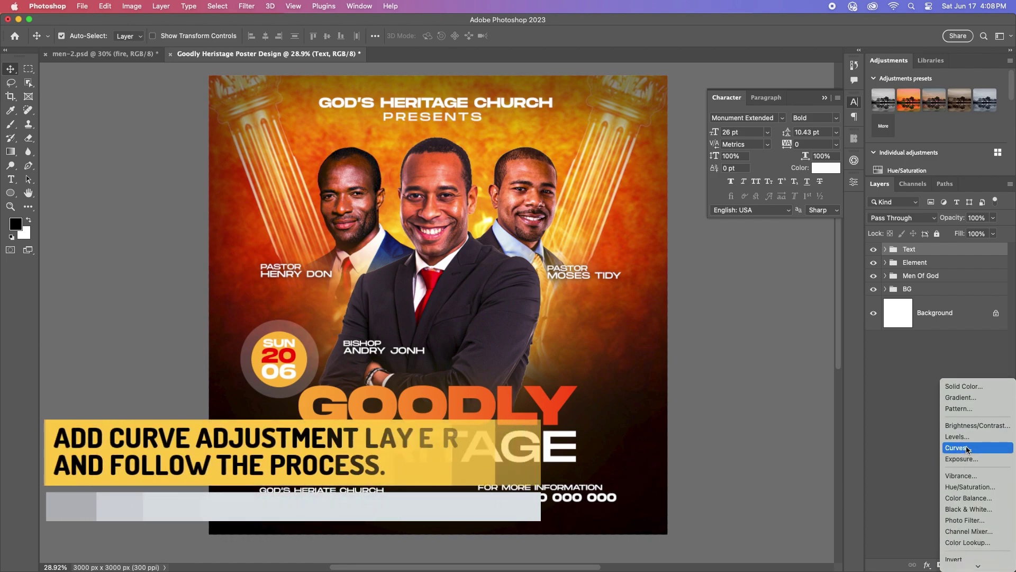
{"action": "left_click", "coordinate": [967, 448]}
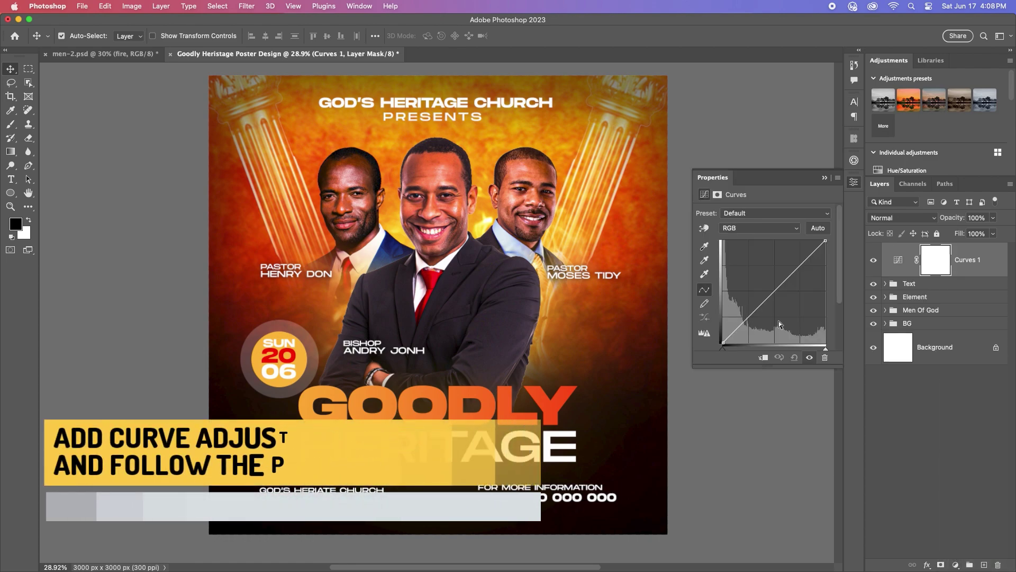
{"action": "left_click_drag", "start_coordinate": [781, 285], "coordinate": [775, 294]}
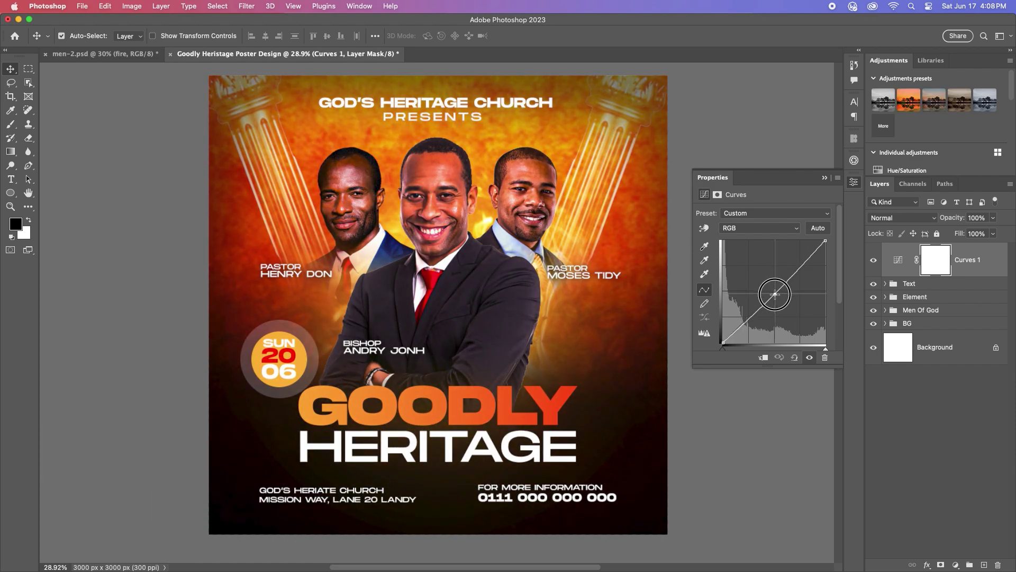
{"action": "left_click", "coordinate": [824, 180]}
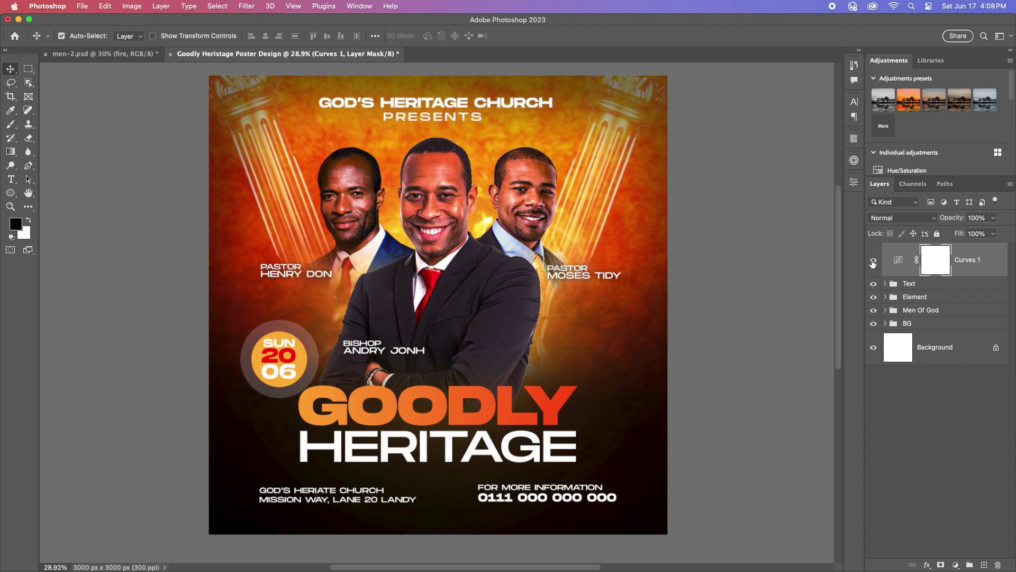